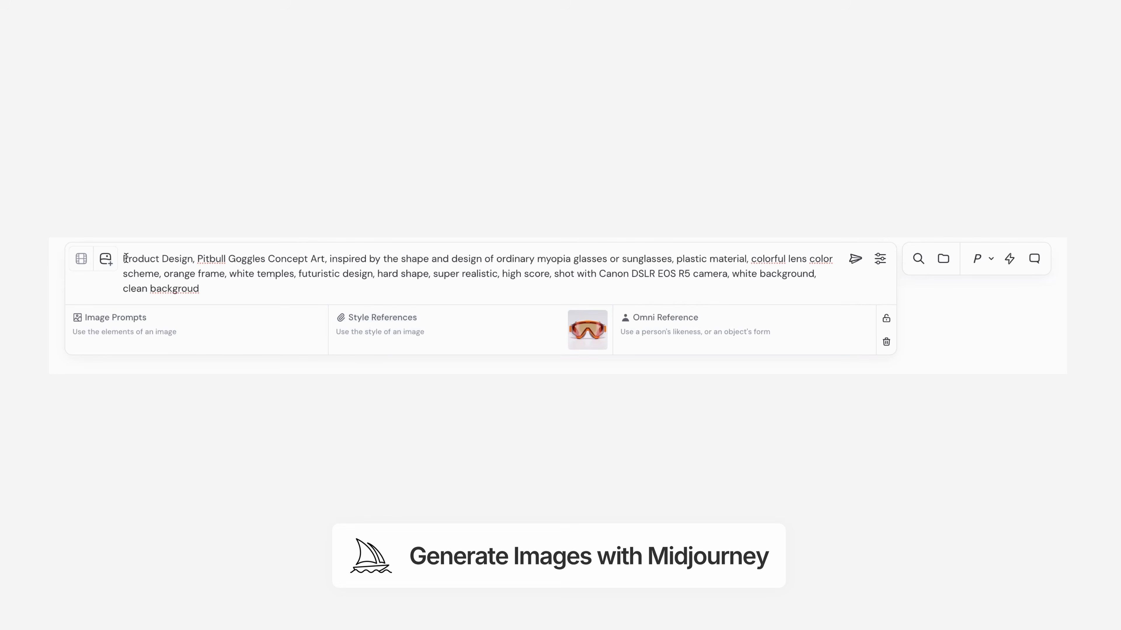
- Review the goggles prompt's wording and compare the generated goggle renders to choose one for the design
left_click_drag(126, 258, 304, 259)
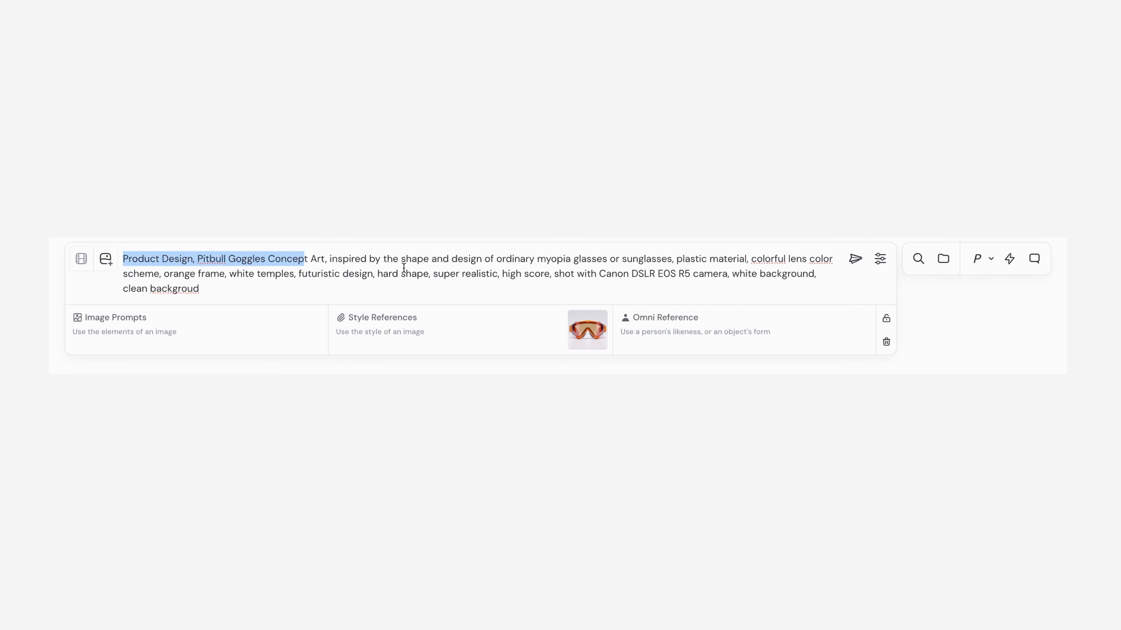
left_click(404, 269)
left_click_drag(601, 268, 727, 271)
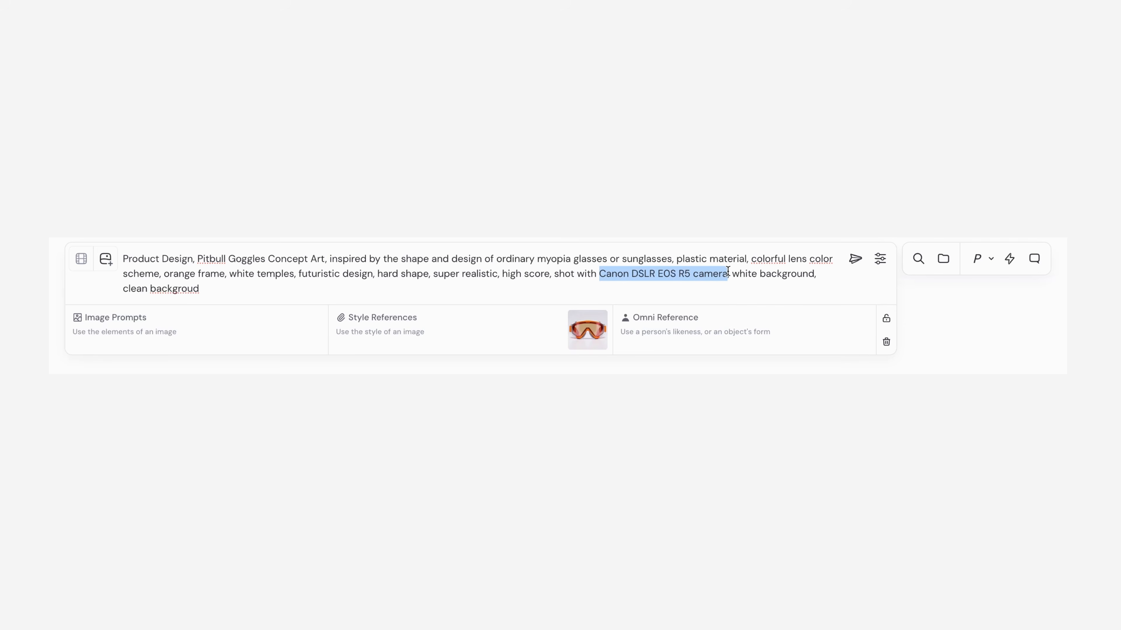
left_click(665, 288)
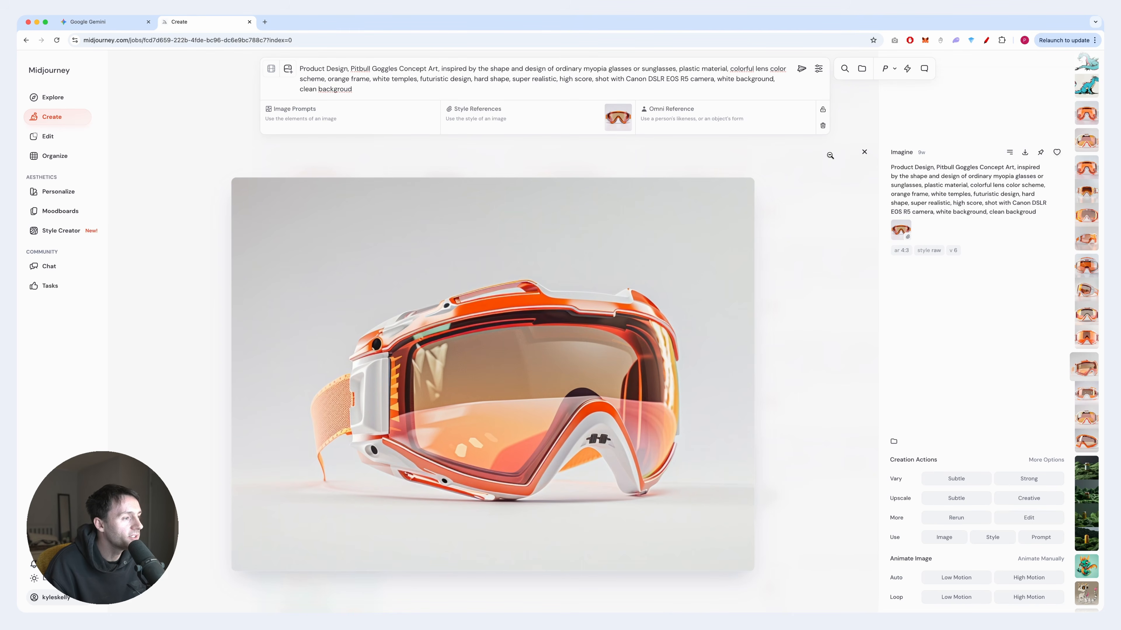
key("Right")
key("Right")
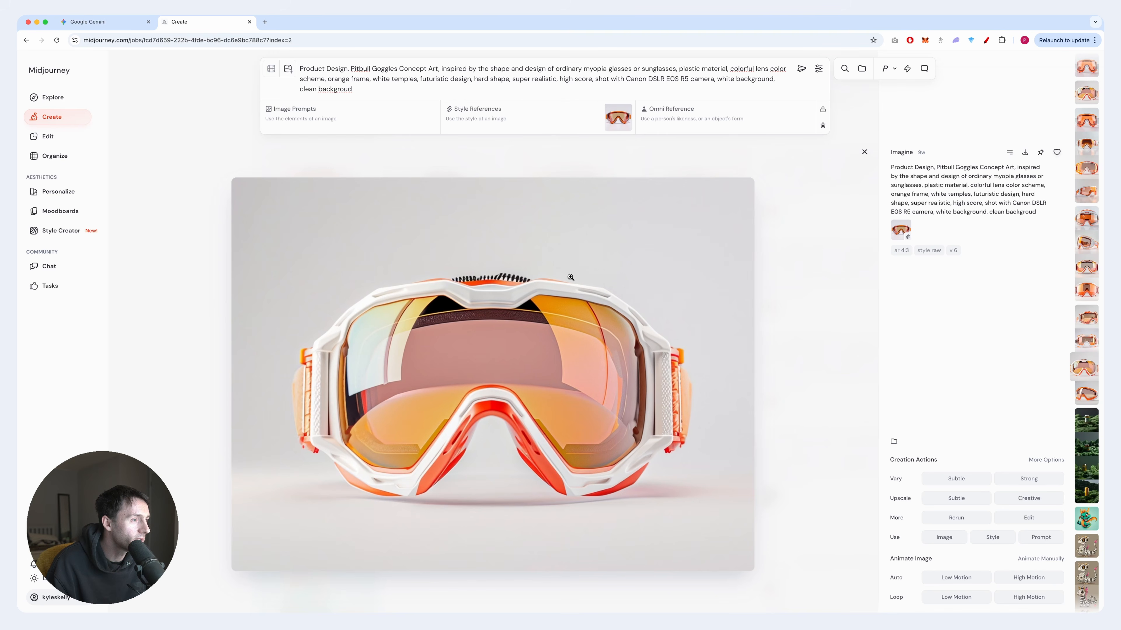
key("Right")
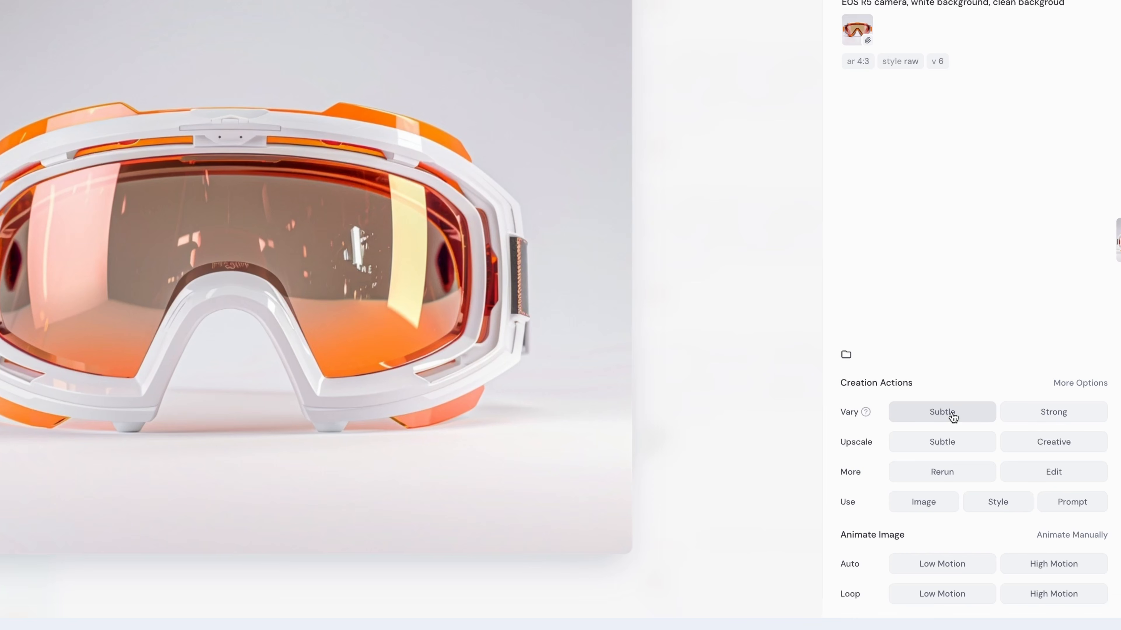
key("Right")
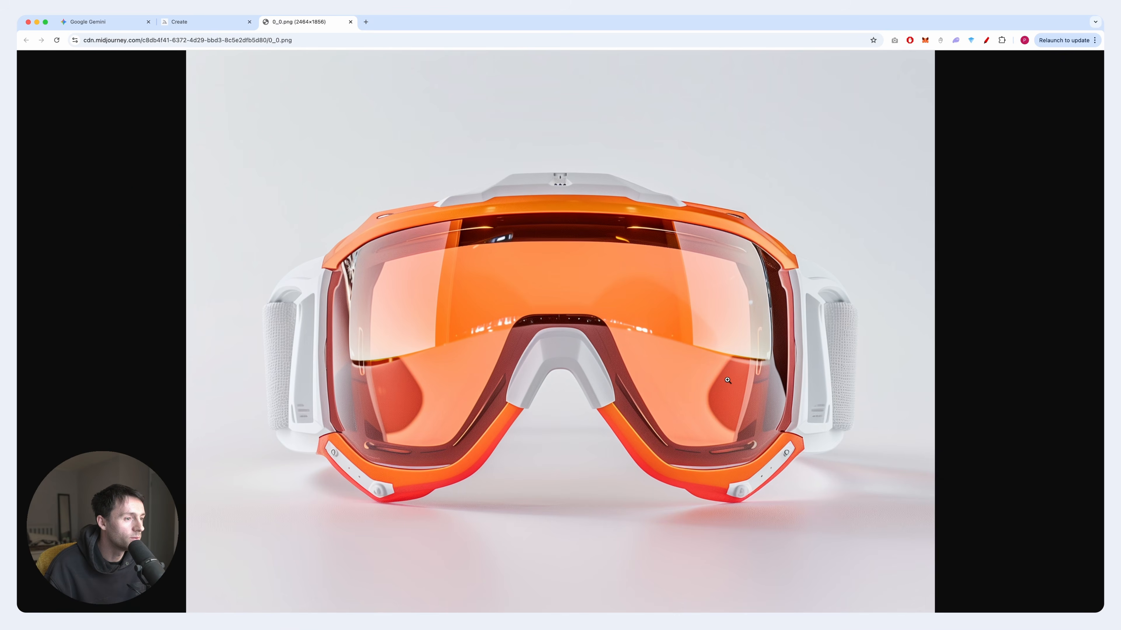
- Inspect the full-size render of the orange and white front-facing goggles and copy the image
left_click(727, 380)
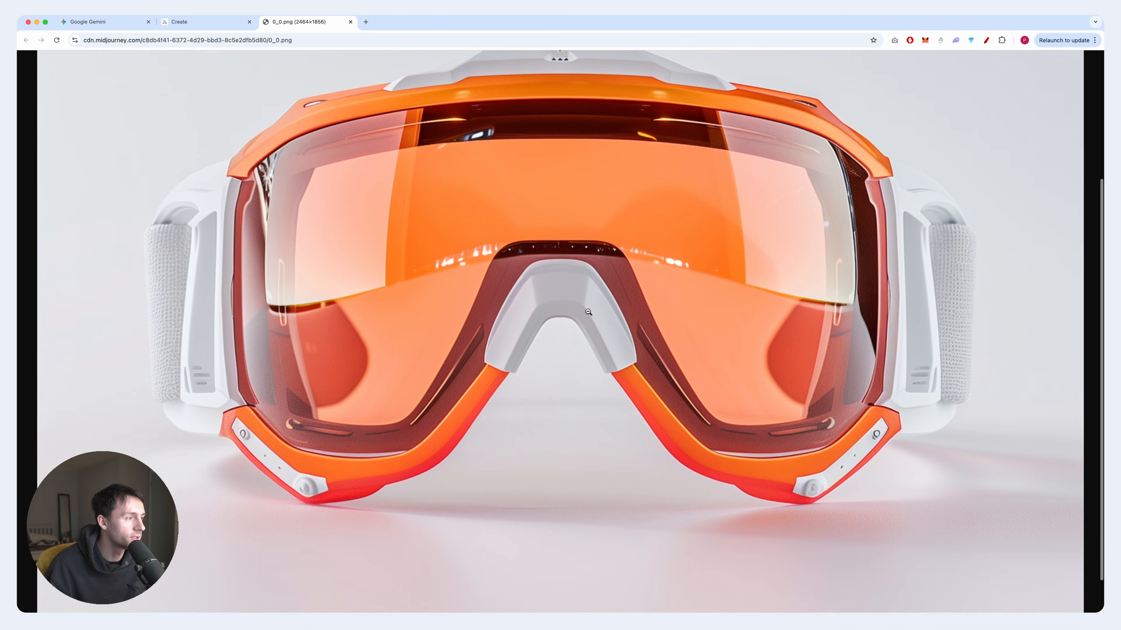
scroll(591, 312, "up", 3)
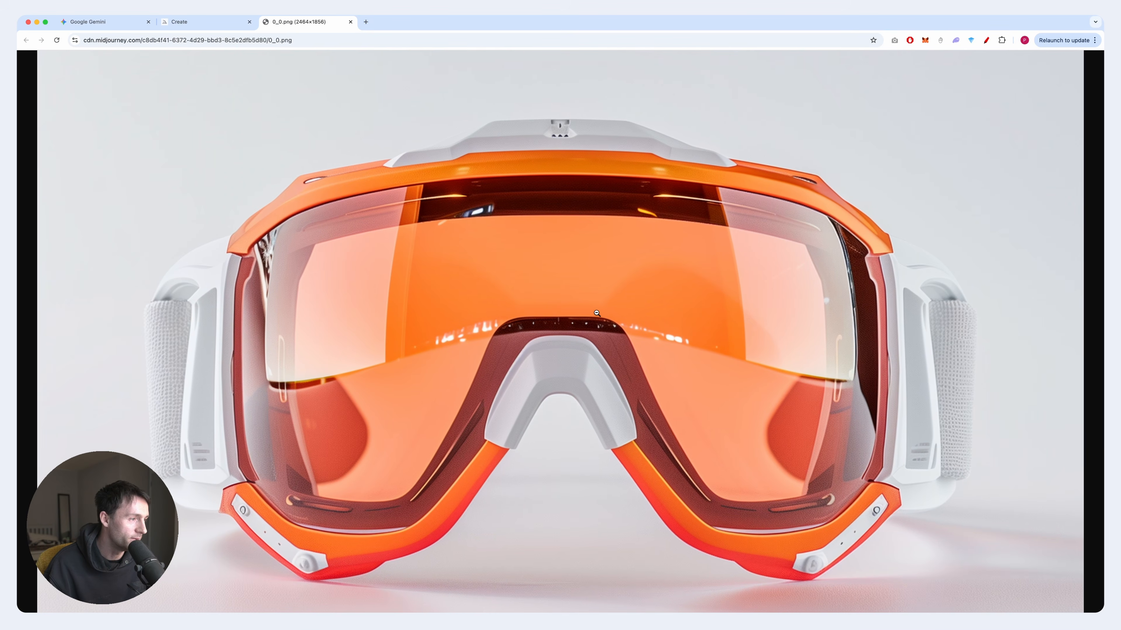
right_click(629, 315)
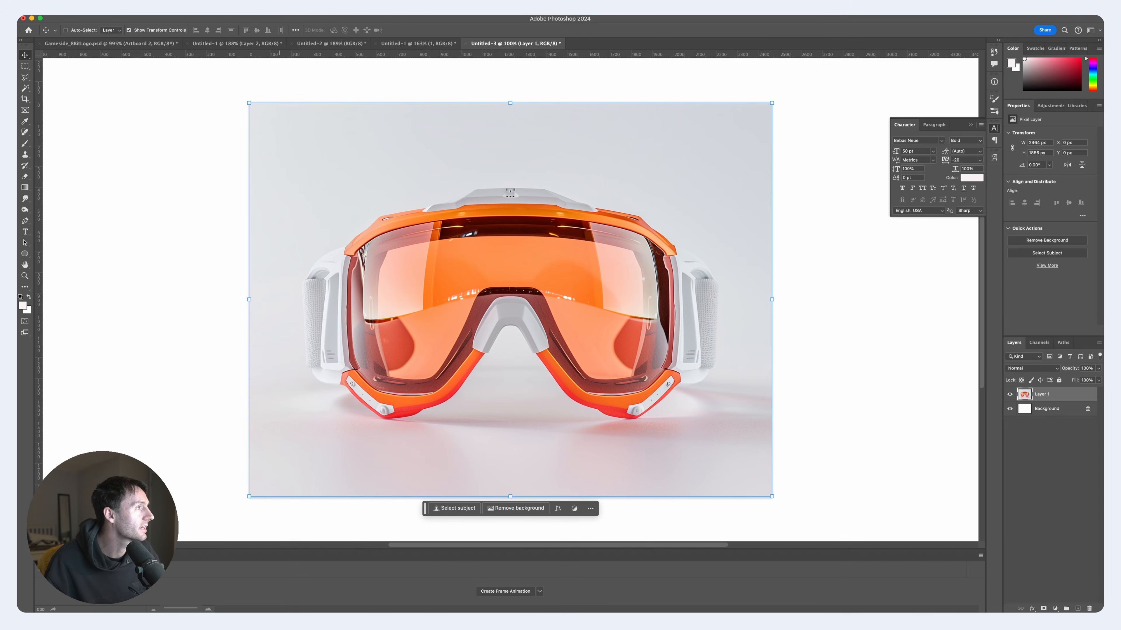
- In Photoshop, select the goggles as the subject and add a layer mask that hides the backdrop on Layer 1
left_click(204, 11)
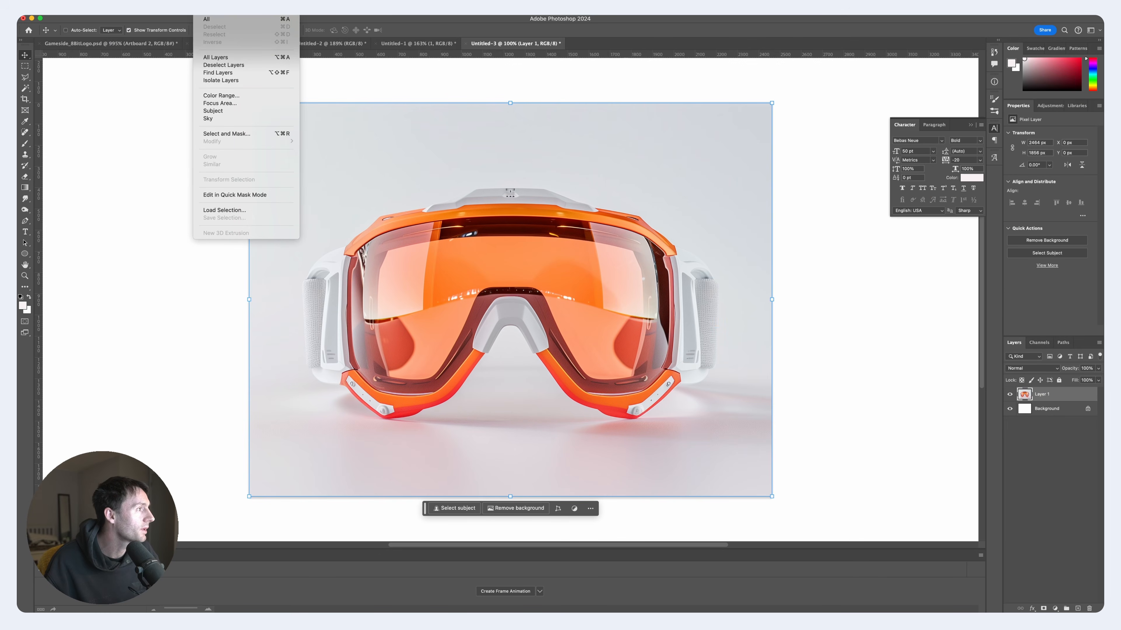
left_click(232, 112)
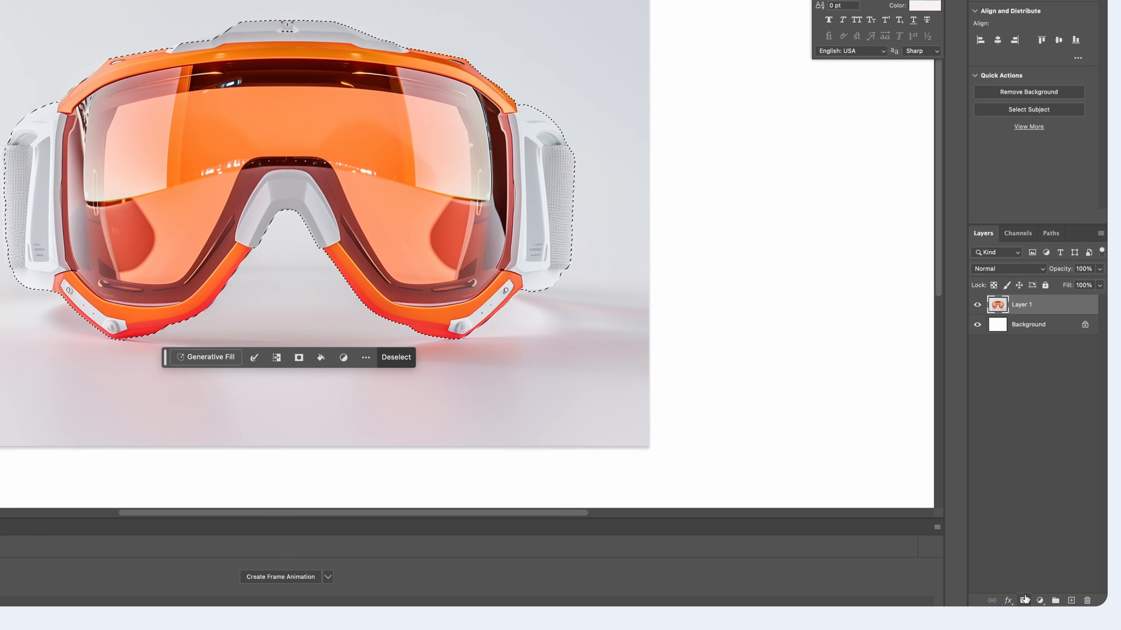
left_click(1024, 600)
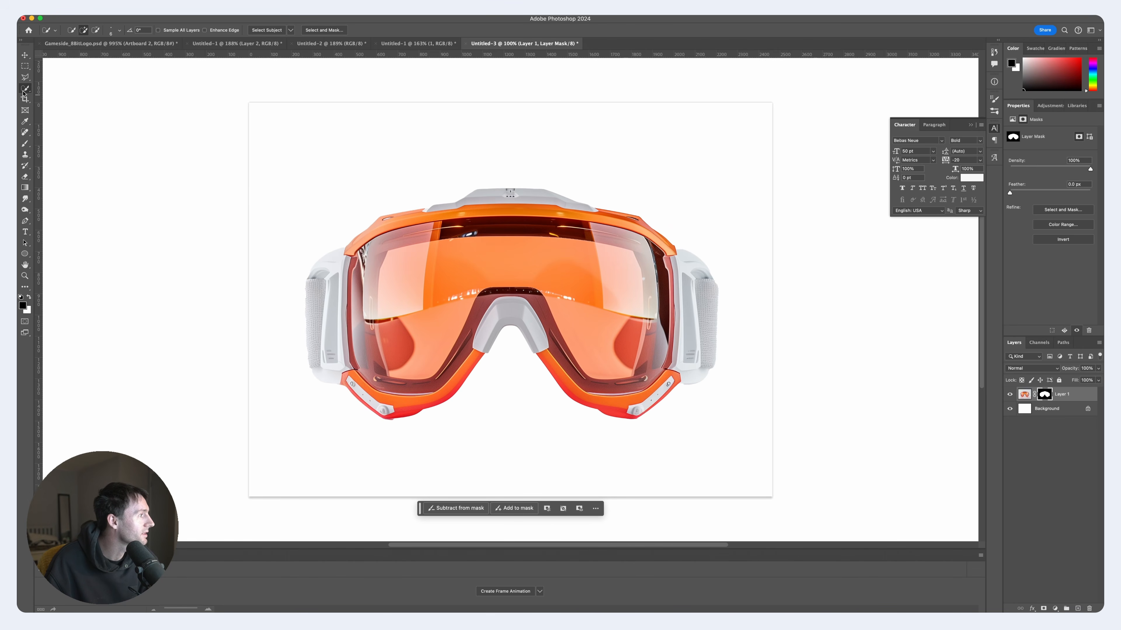
- Outline the upper lens with the Pen tool, separate it onto its own layer, and align it back inside the goggles
left_click(27, 222)
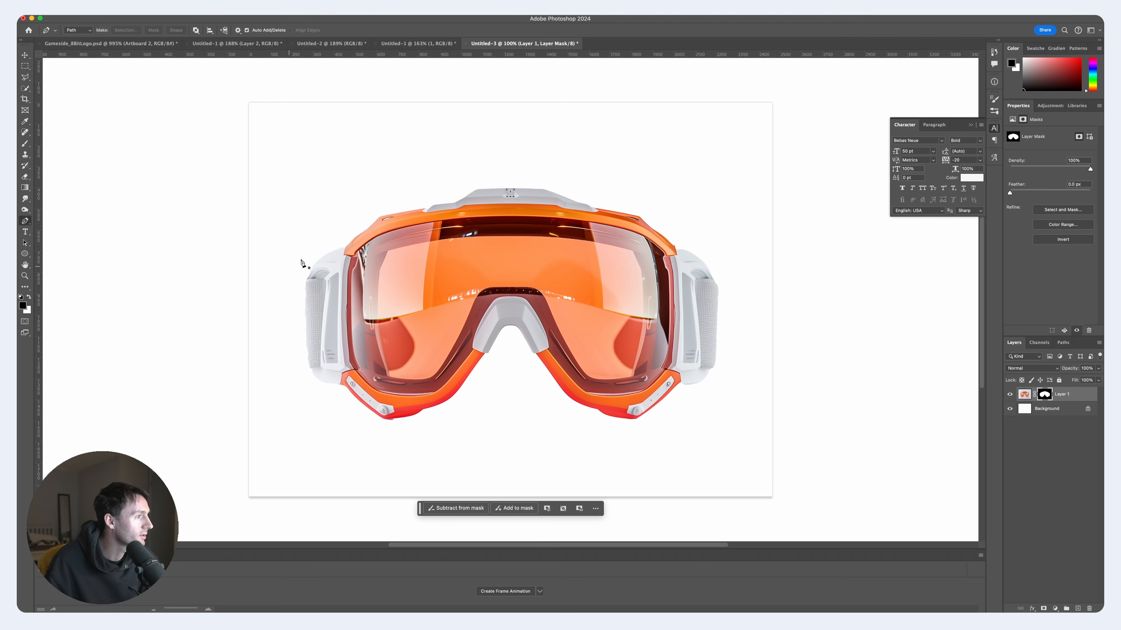
left_click(372, 242)
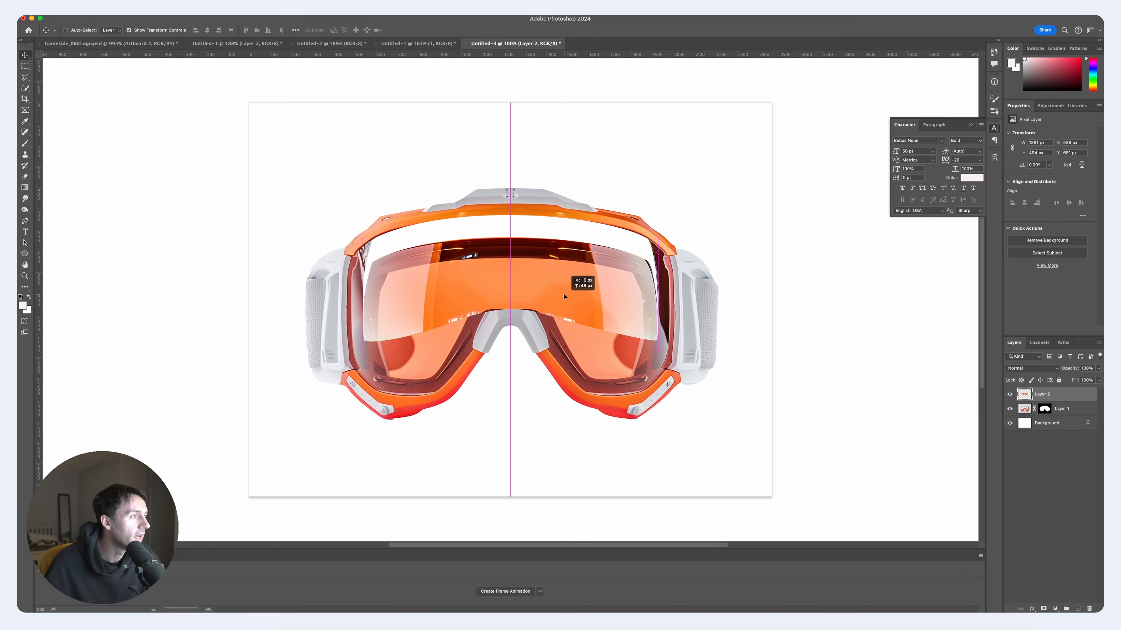
left_click_drag(612, 300, 561, 274)
- Set the separated lens layer's opacity to 90% and export the goggles as a transparent PNG-24
left_click(1097, 380)
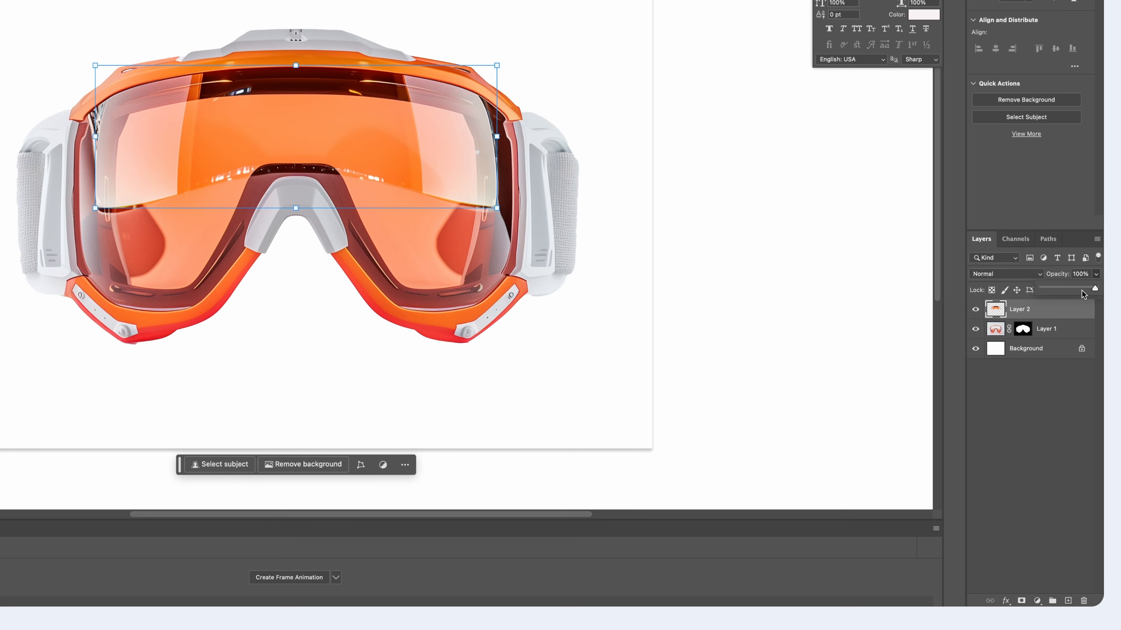
left_click(1089, 274)
type("90")
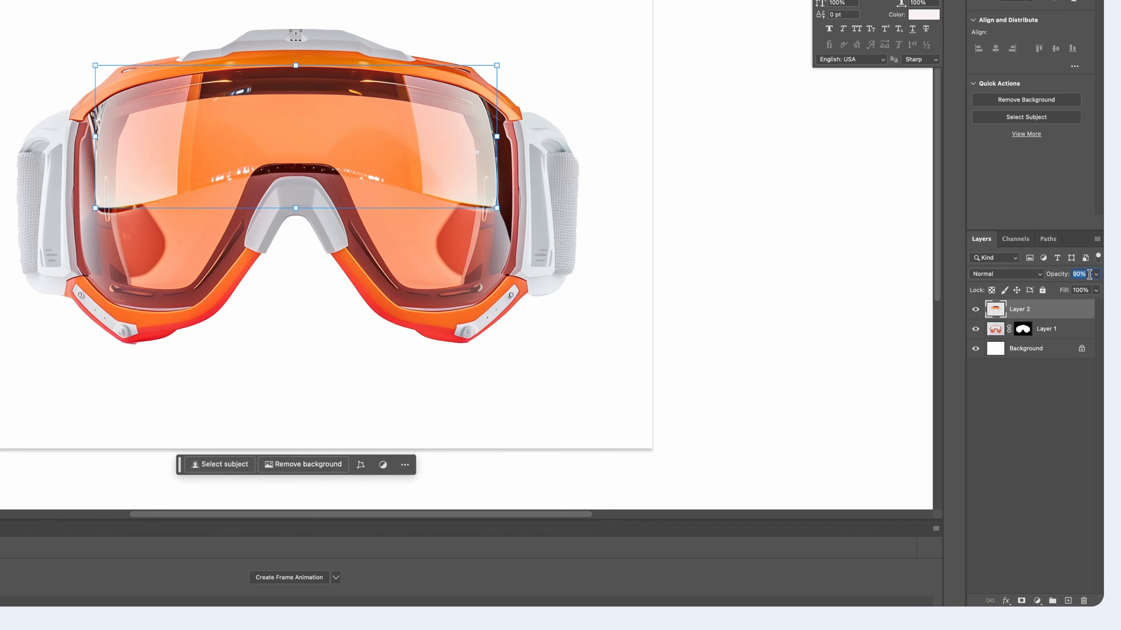
key("Return")
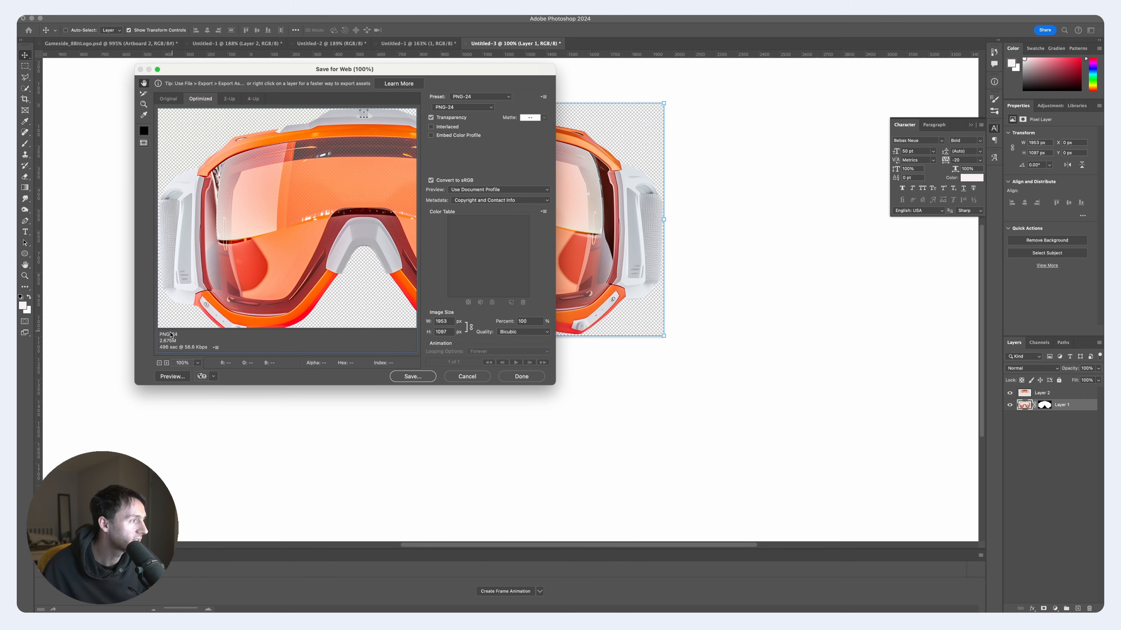
left_click(407, 379)
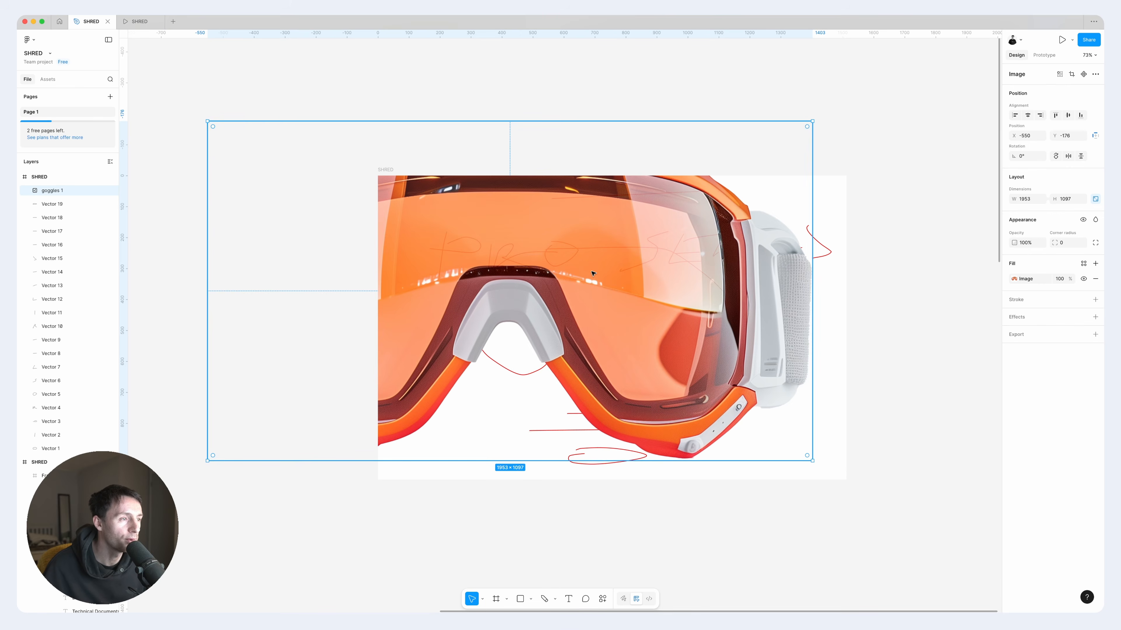
- In Figma, scale the goggles image to about 1037 × 583 within the SHRED frame and change the frame's fill to light blue
left_click_drag(593, 273, 672, 292)
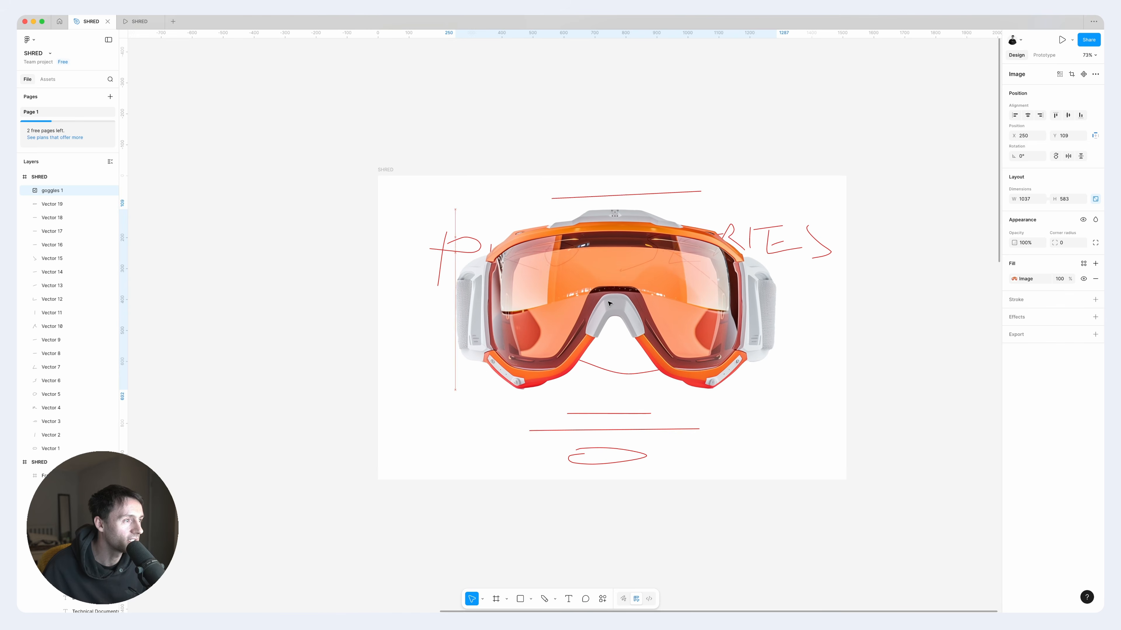
mouse_move(625, 306)
left_mouse_down()
mouse_move(652, 295)
mouse_move(631, 299)
left_mouse_up()
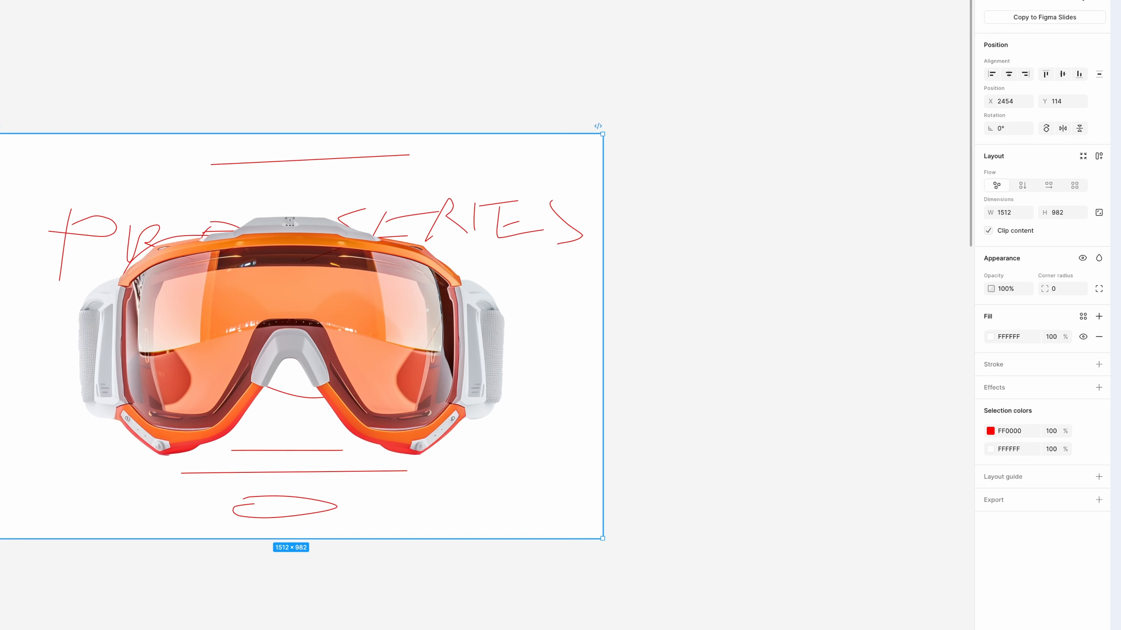
left_click(1020, 336)
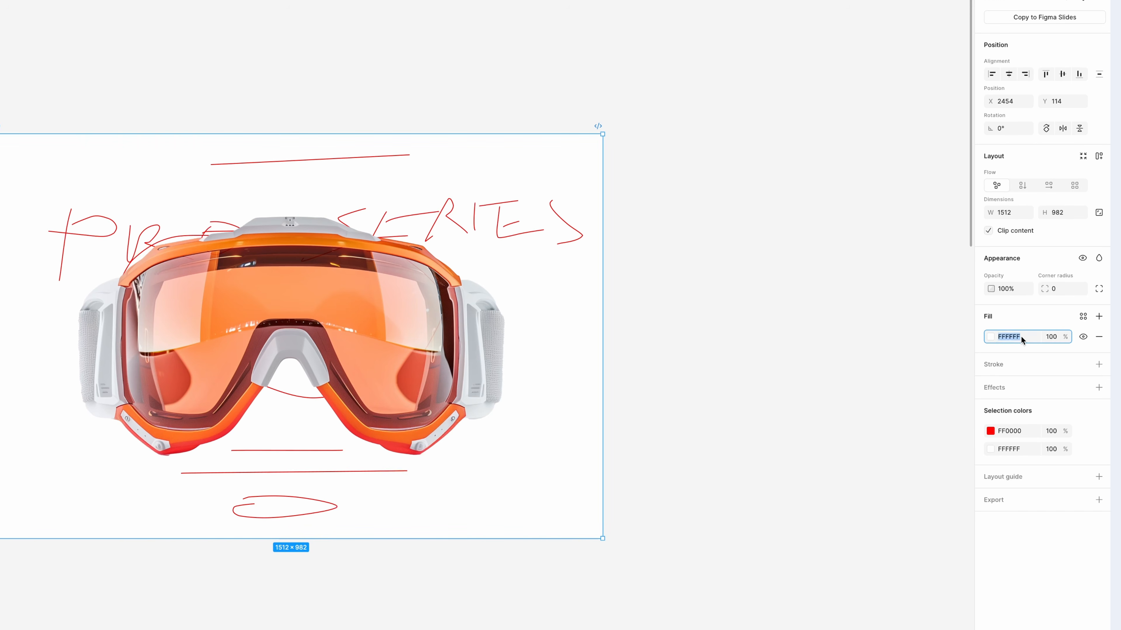
key("Return")
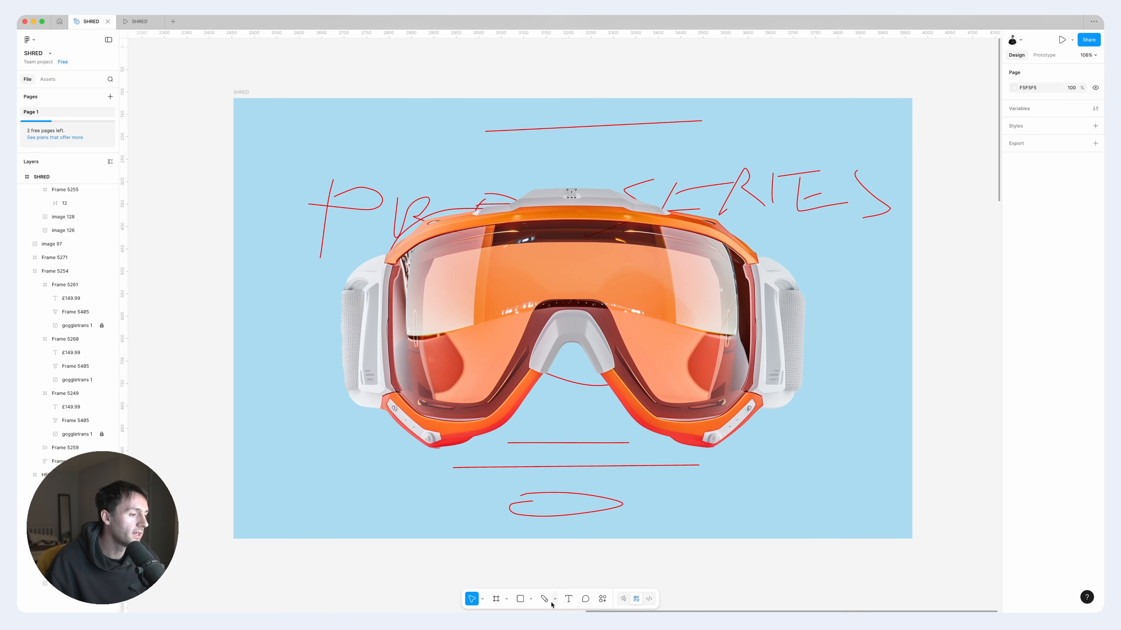
- Add the heading text "PRO SERIES" in Bebas Neue Bold at size 426 to the SHRED frame
key("t")
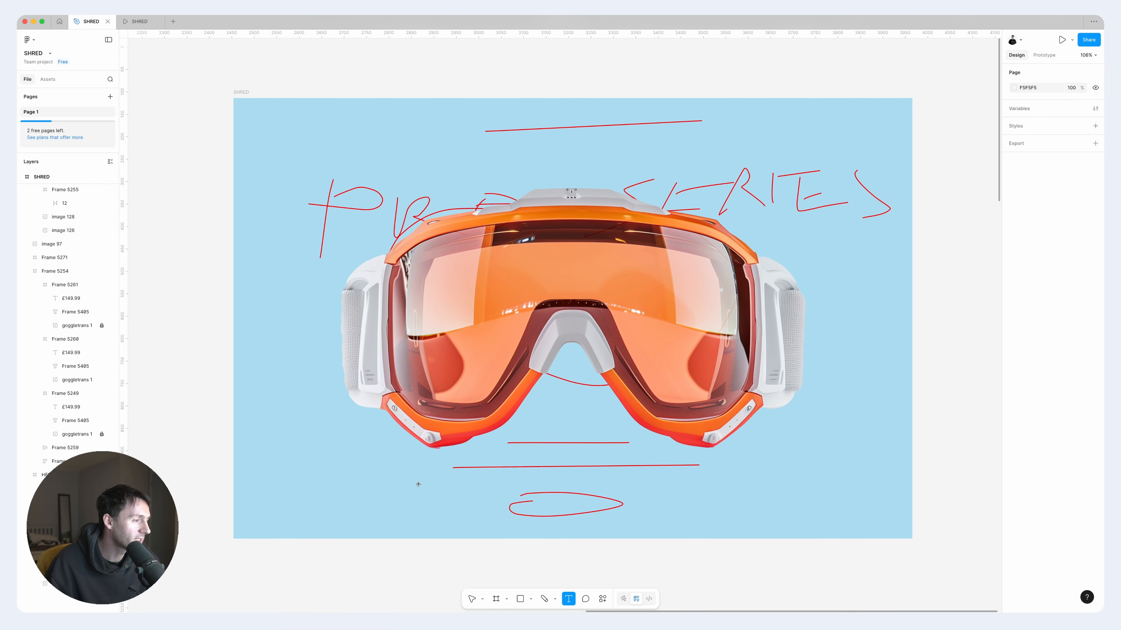
left_click(418, 484)
type("PR")
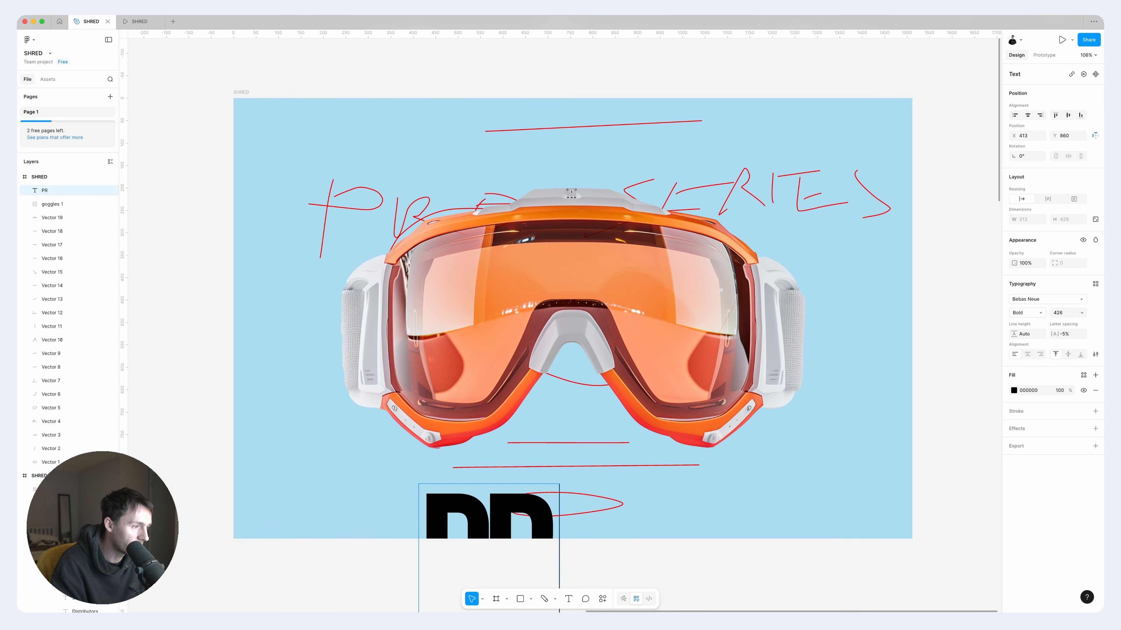
type("O SERIES")
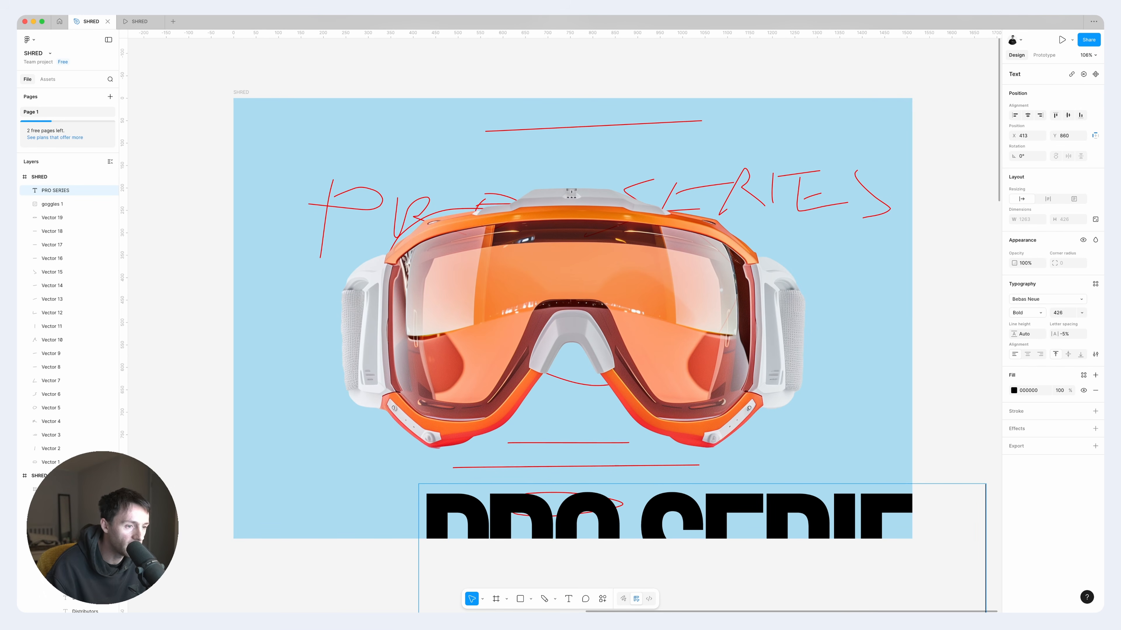
key("Escape")
- Centre the PRO SERIES heading horizontally in the frame and position it across the upper goggles at about Y 161
left_click_drag(711, 495, 620, 263)
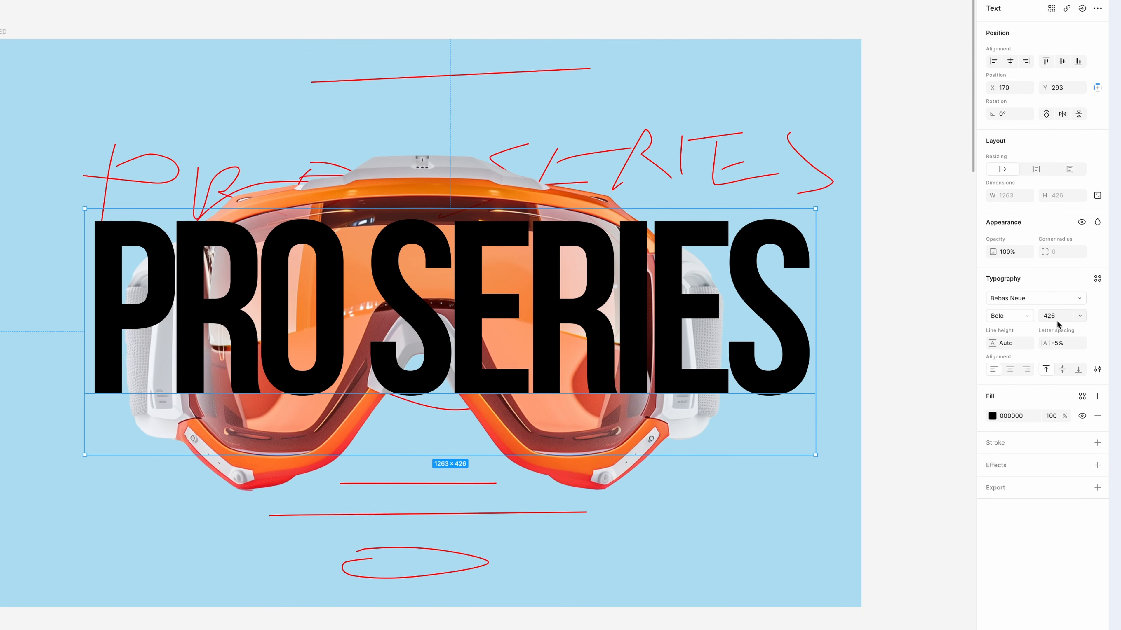
left_click(1063, 343)
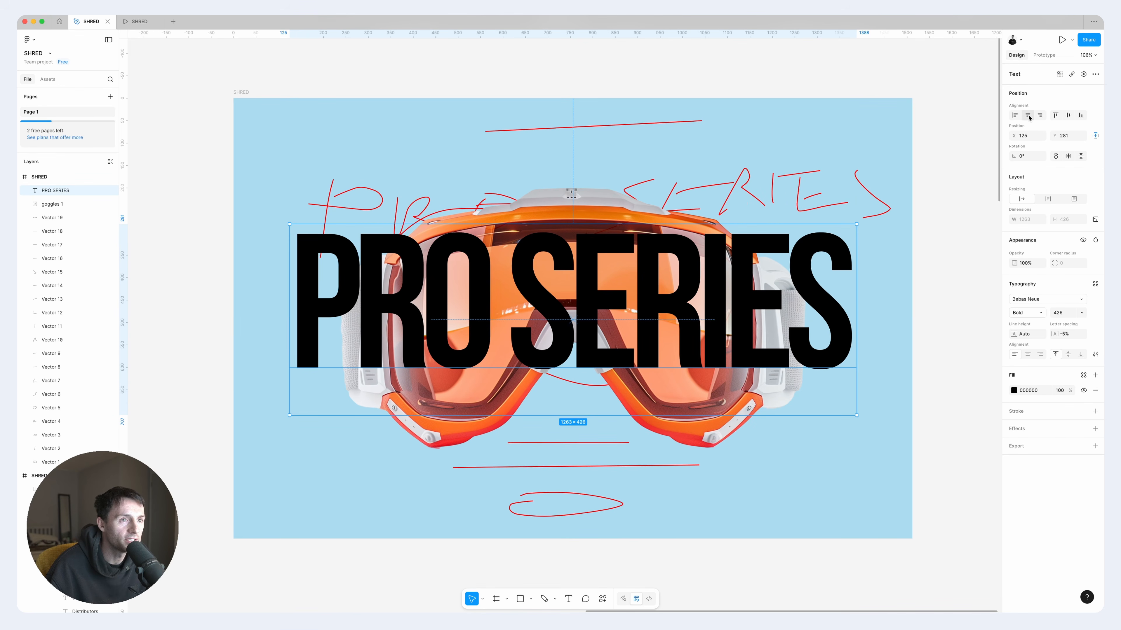
left_click_drag(734, 308, 733, 271)
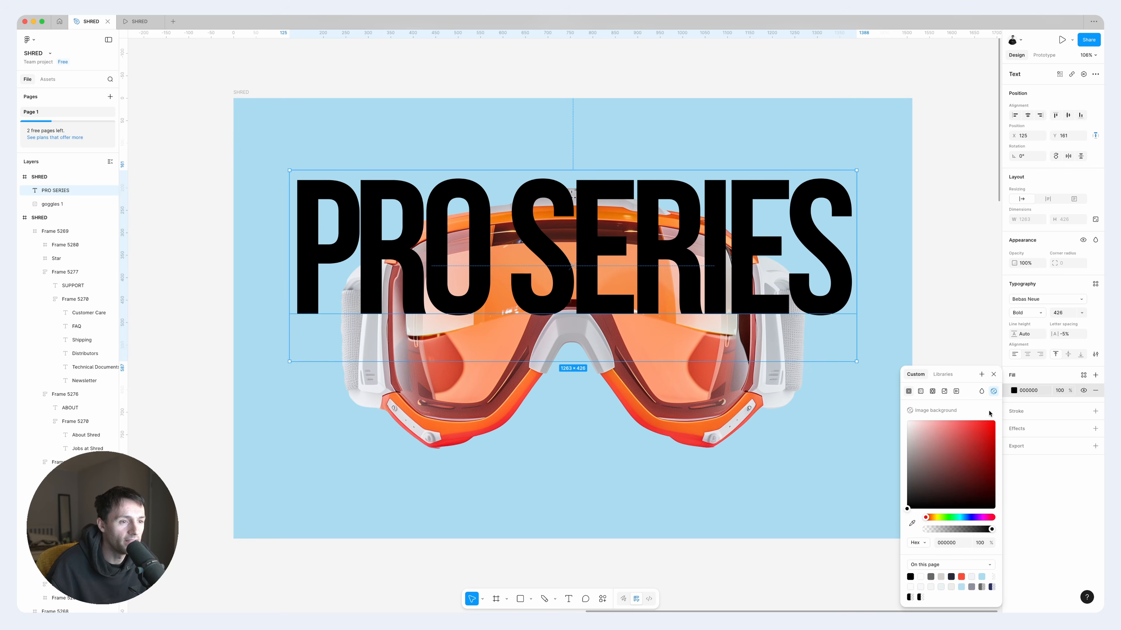
- Fill the heading with a linear gradient from FFFFFF to DEF5FF and place it behind the goggles
left_click_drag(908, 507, 882, 397)
left_click(921, 392)
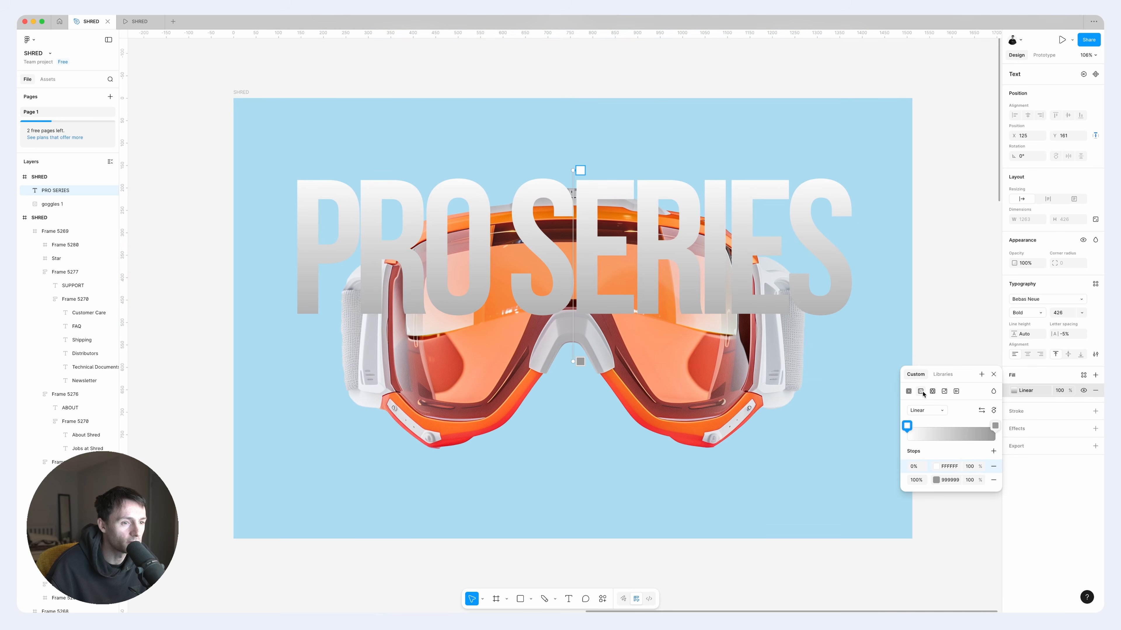
left_click(936, 481)
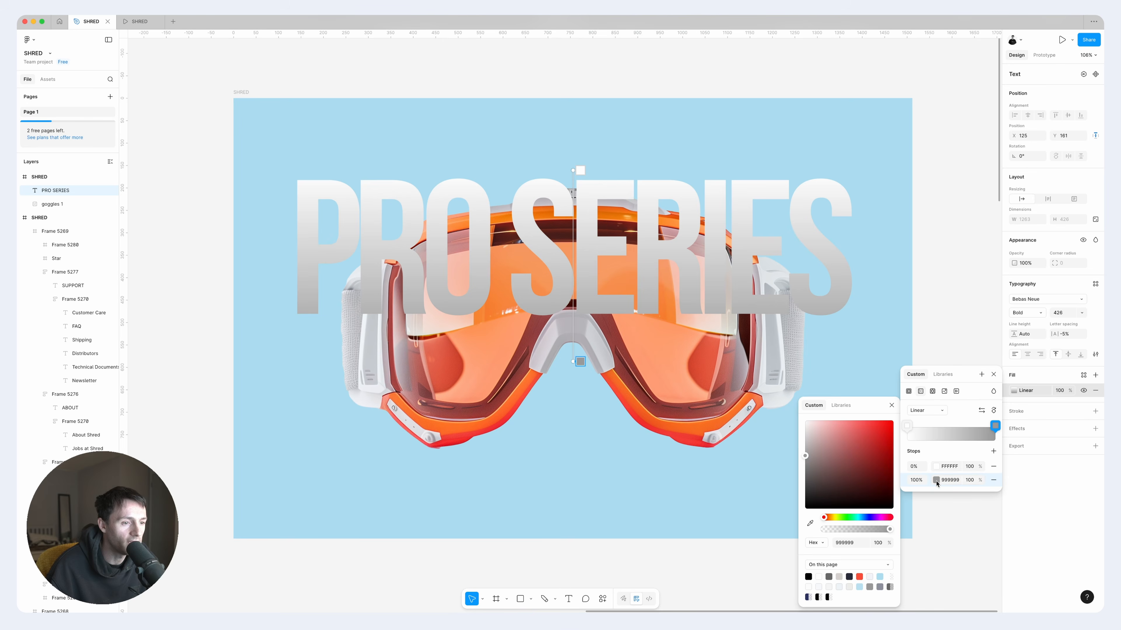
left_click(810, 523)
left_click(763, 458)
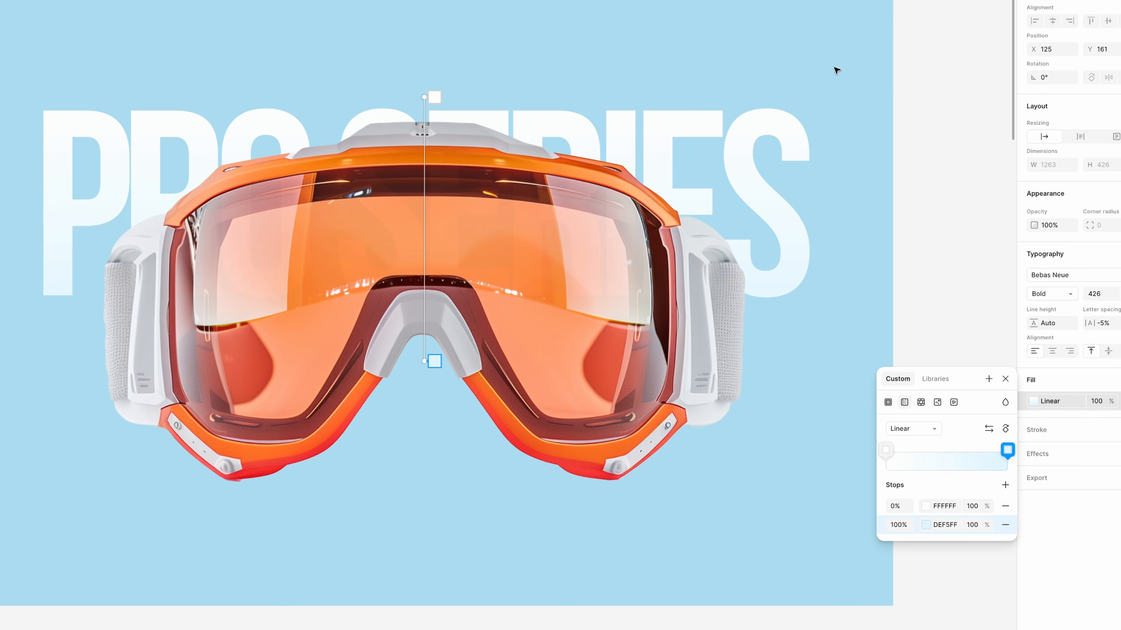
left_click(970, 84)
- Position the goggles image at X 238, Y 221 in front of the heading and check the lens's transparency
scroll(886, 118, "left", 2)
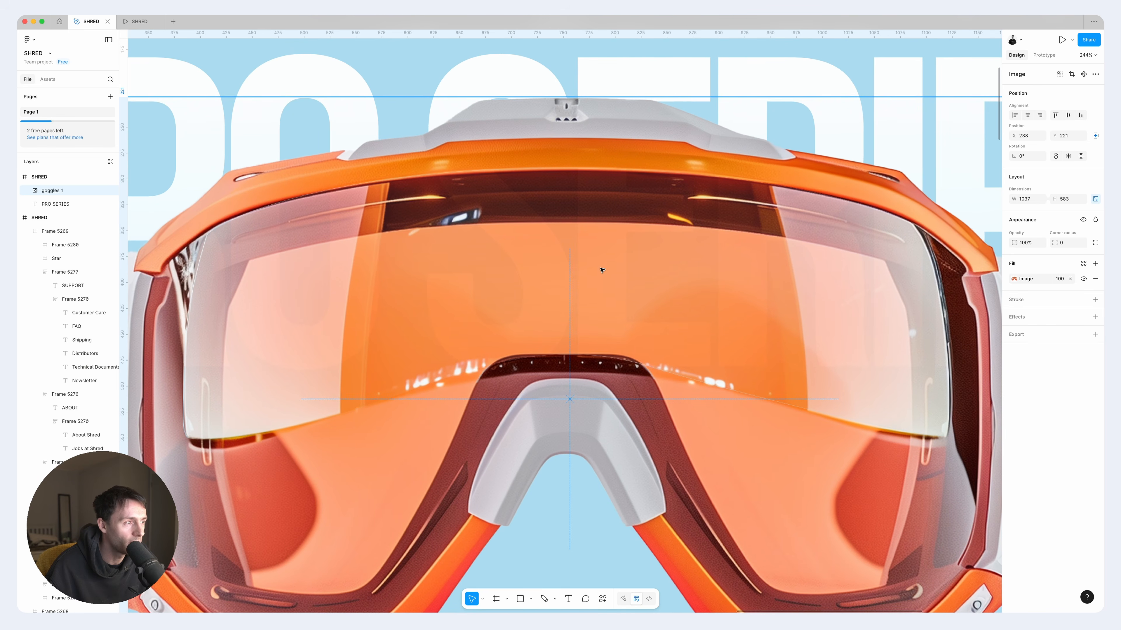
scroll(824, 341, "down", 6)
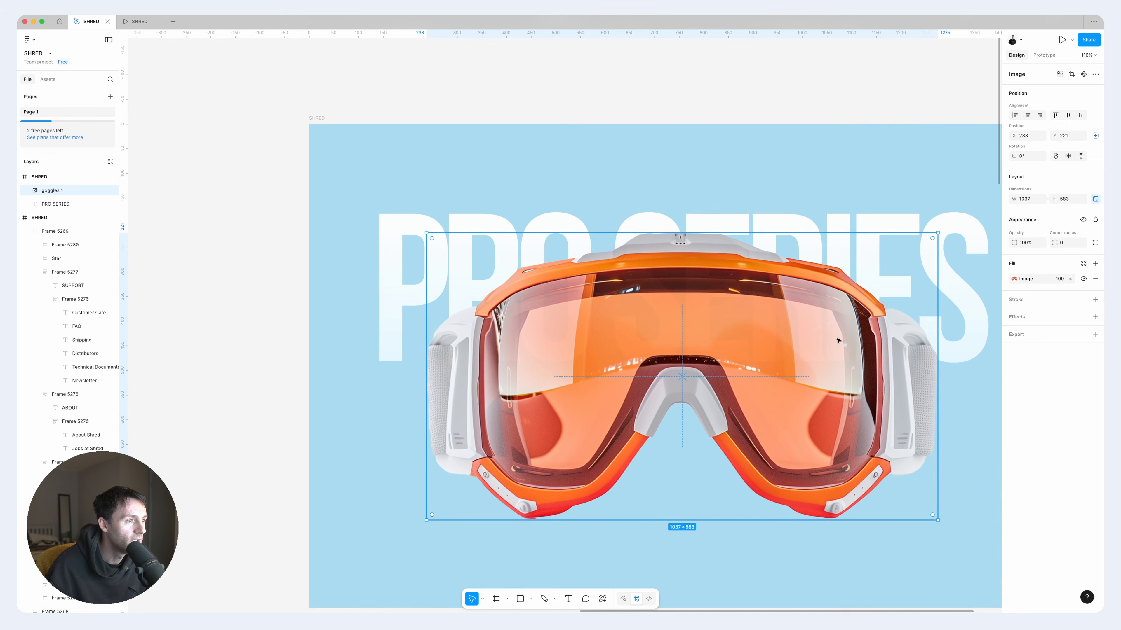
left_click(751, 108)
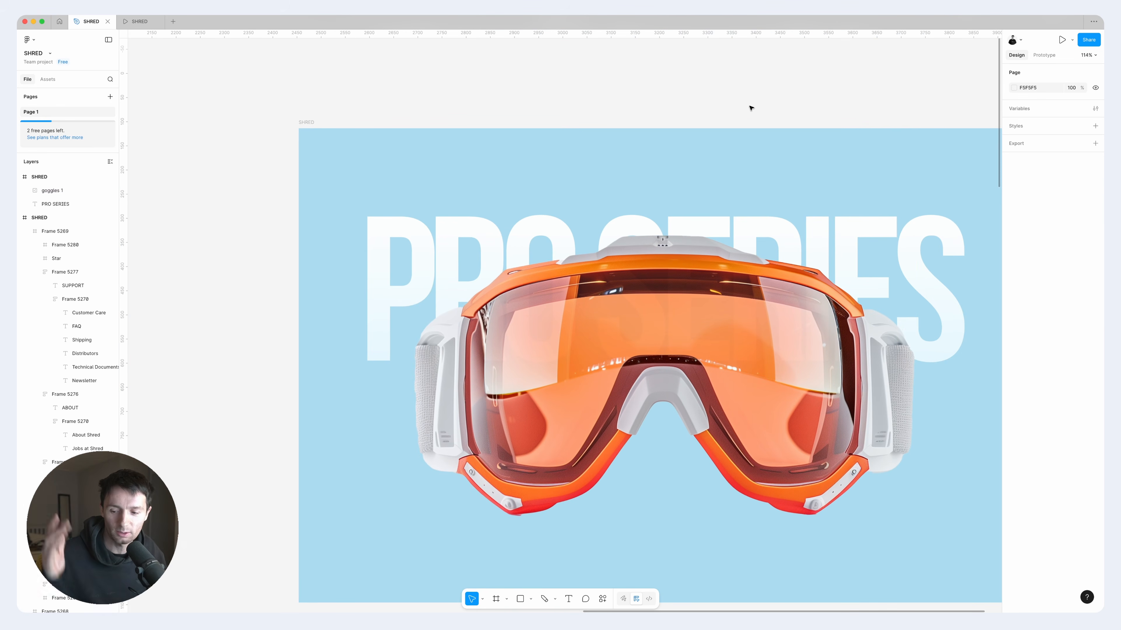
- Add the text "SHRED" near the top of the frame, above the PRO SERIES heading
scroll(537, 242, "down", 3)
key("t")
left_click(612, 258)
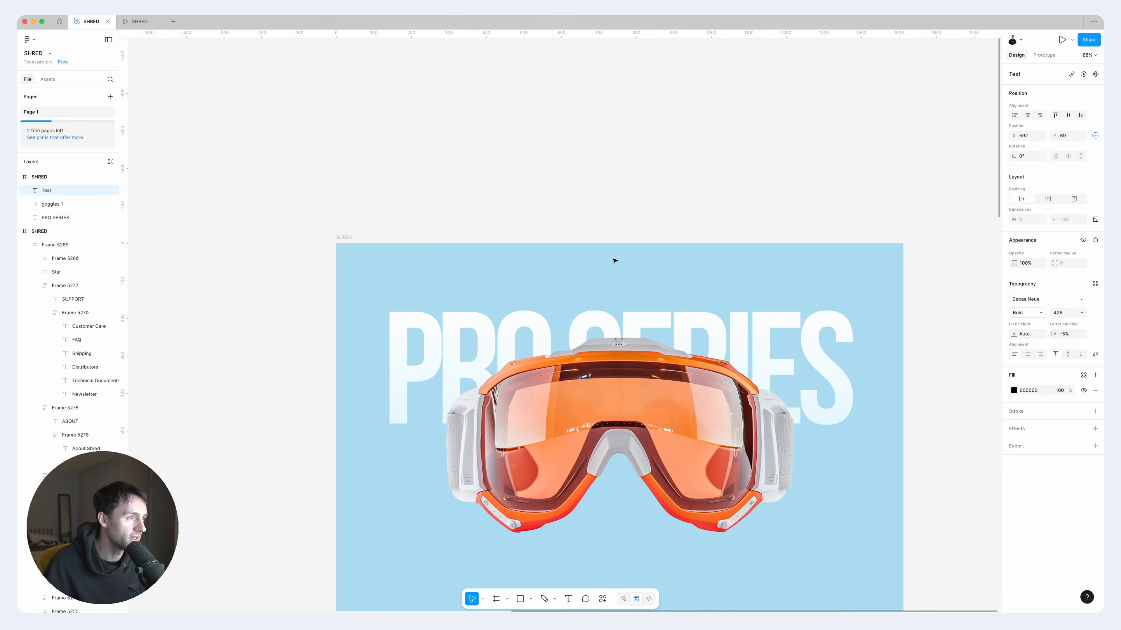
type("SHRED")
key("Escape")
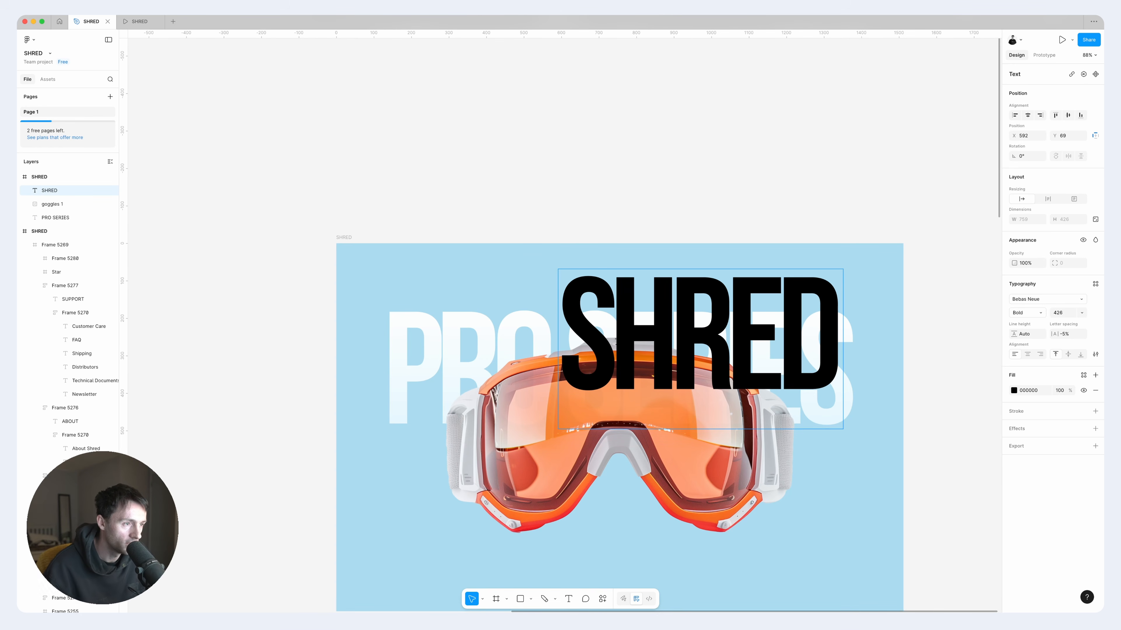
- Format the SHRED logo text in Inter Black at size 24
left_click(1060, 312)
type("36")
key("Return")
left_click(1060, 302)
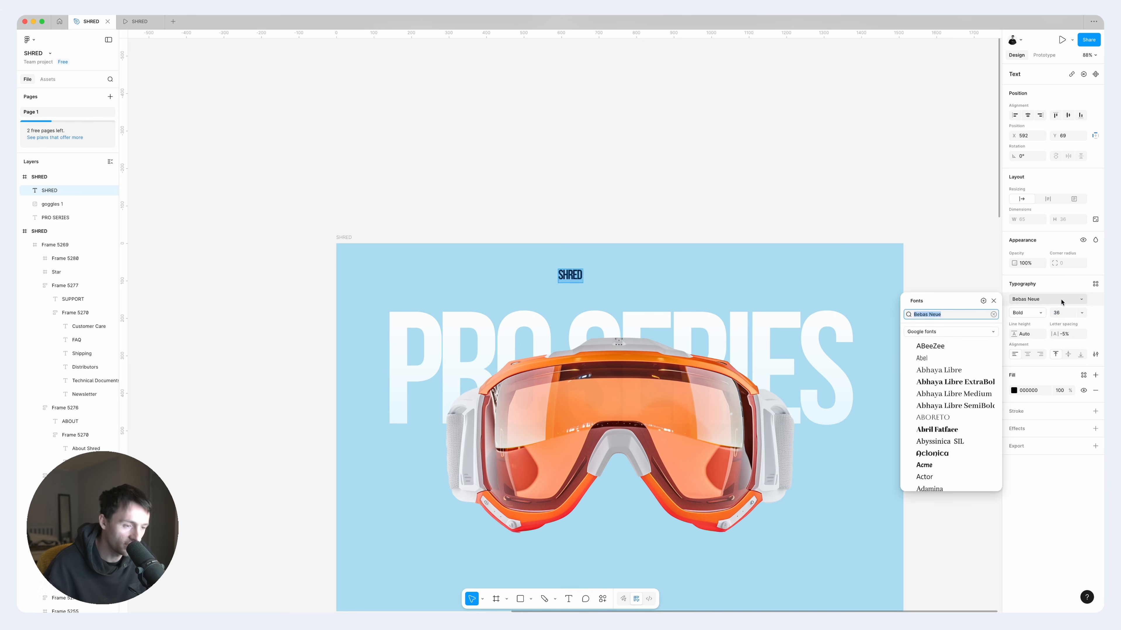
type("inter")
left_click(954, 329)
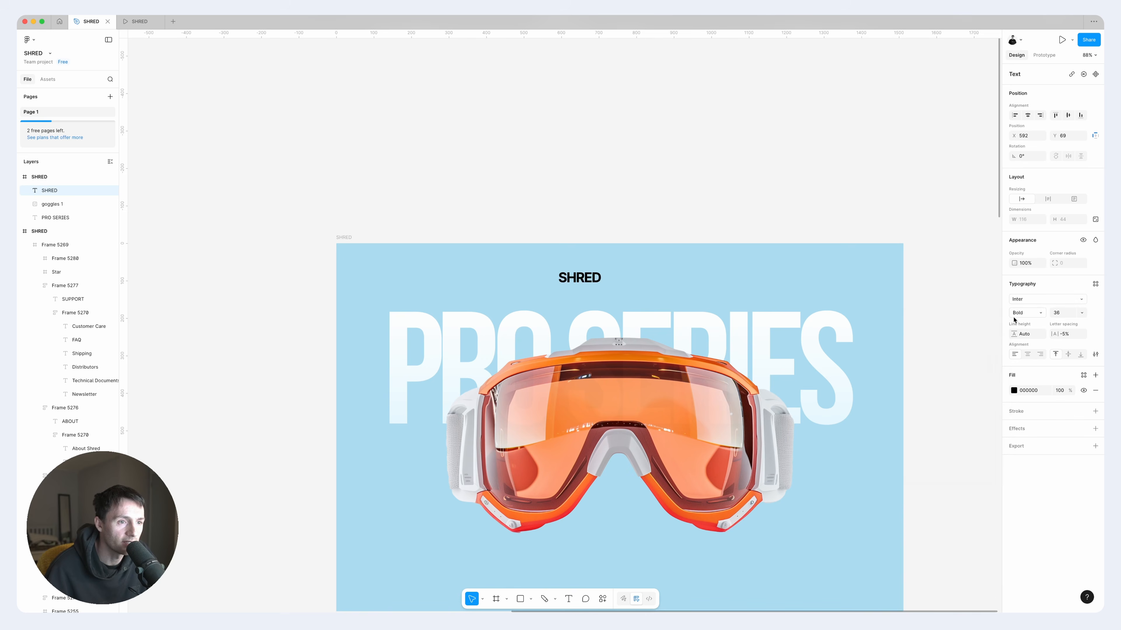
left_click(1026, 312)
left_click(1045, 333)
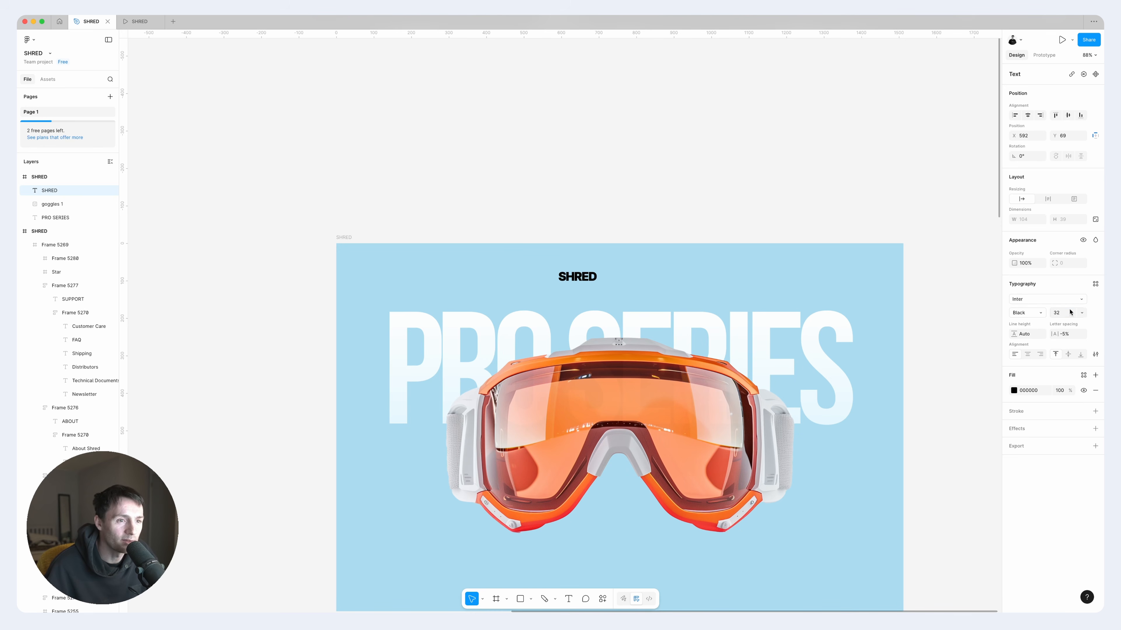
left_click(1069, 312)
type("24")
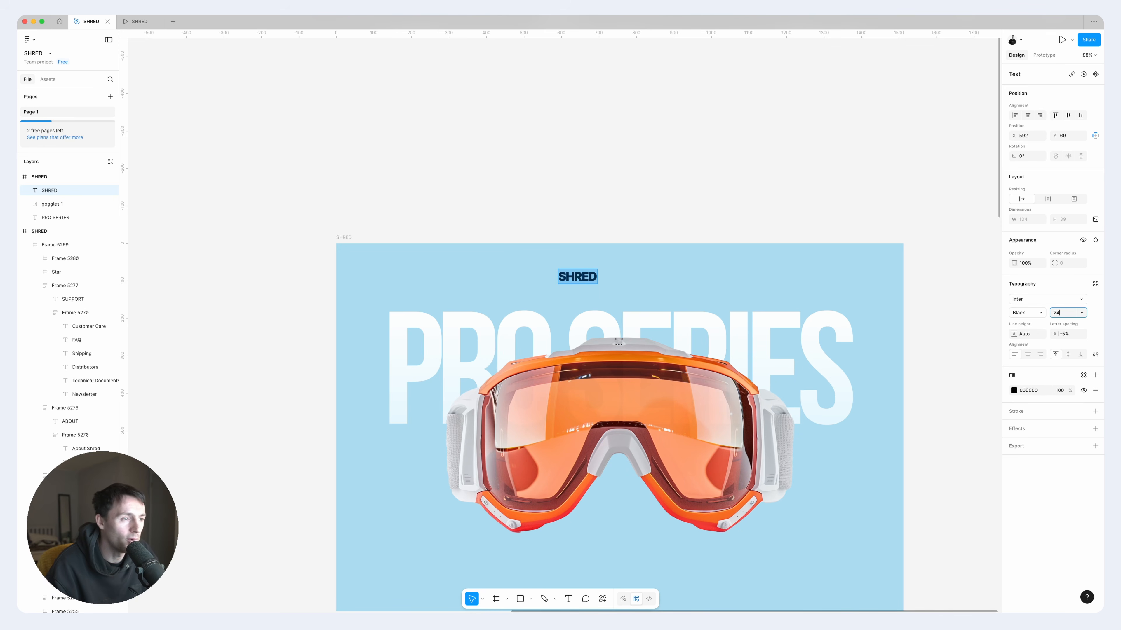
key("Return")
- Draw a vertical line about 28 long just before the SHRED logo text
scroll(558, 278, "up", 5)
scroll(558, 278, "up", 2)
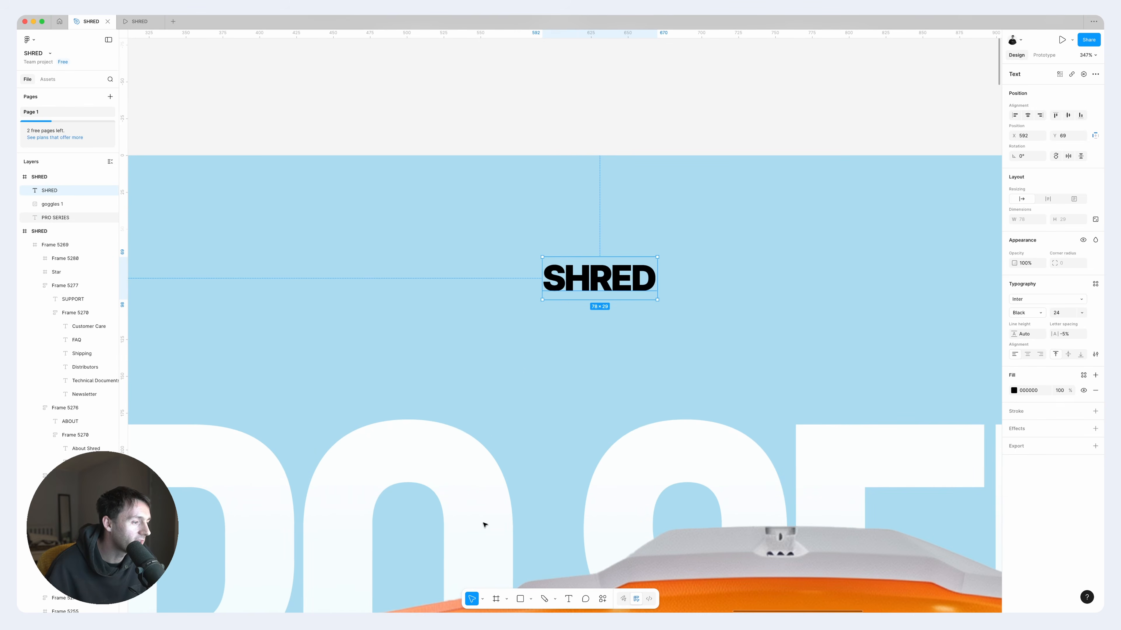
left_click(531, 599)
left_click(547, 533)
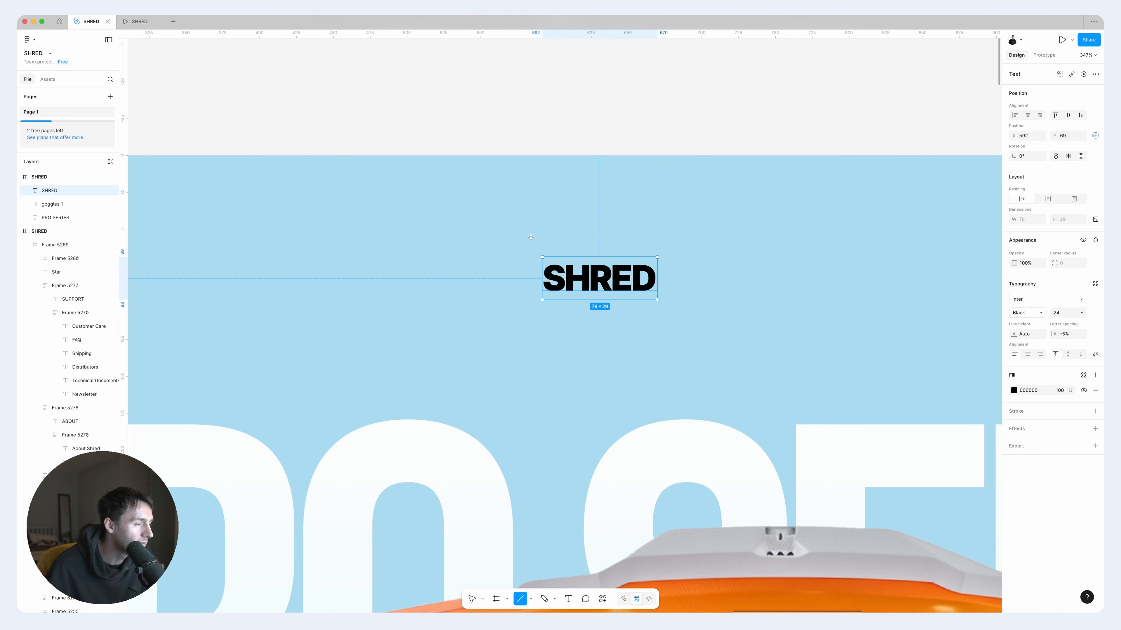
left_click_drag(500, 253, 500, 294)
- Give the line a weight 7 stroke with a width profile tapered at both ends, and rotate it to -135°
left_click(1083, 317)
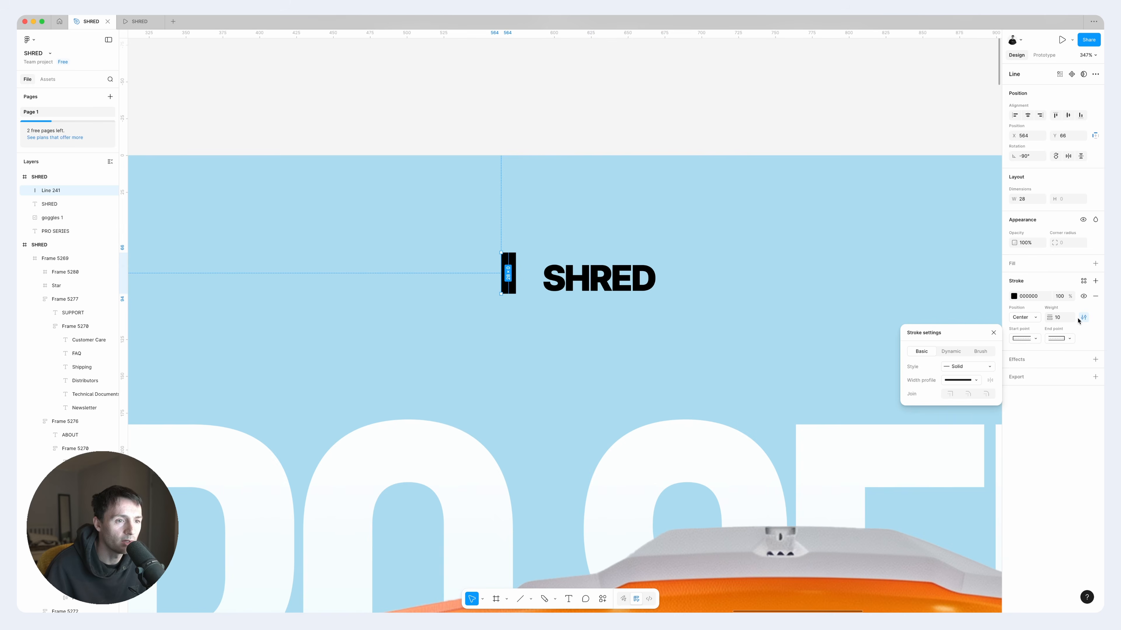
left_click(974, 380)
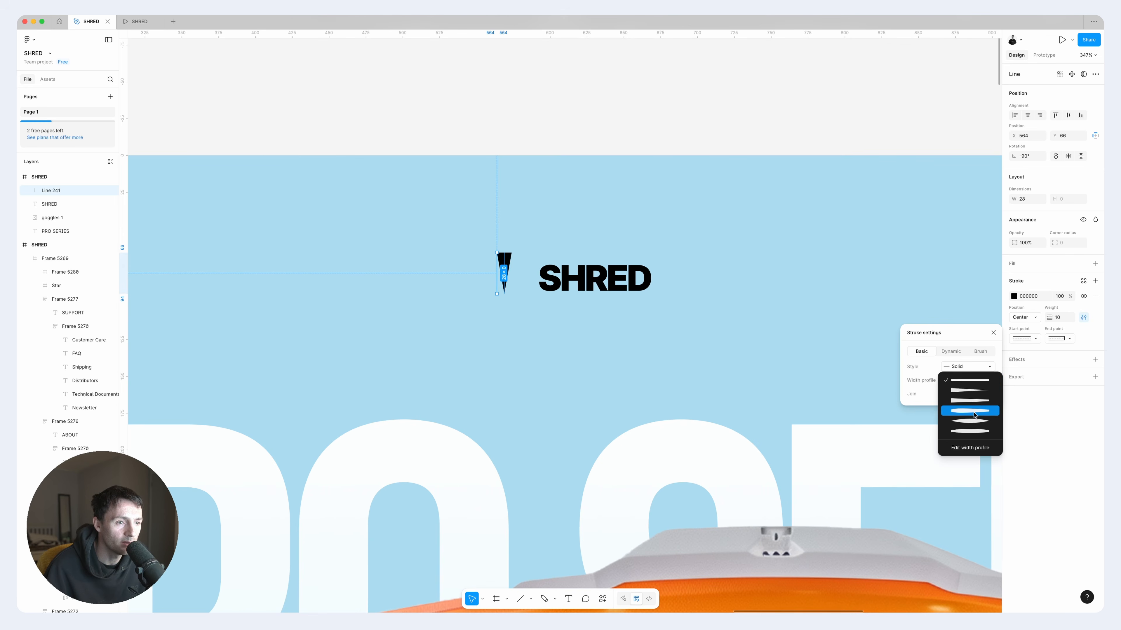
left_click(970, 421)
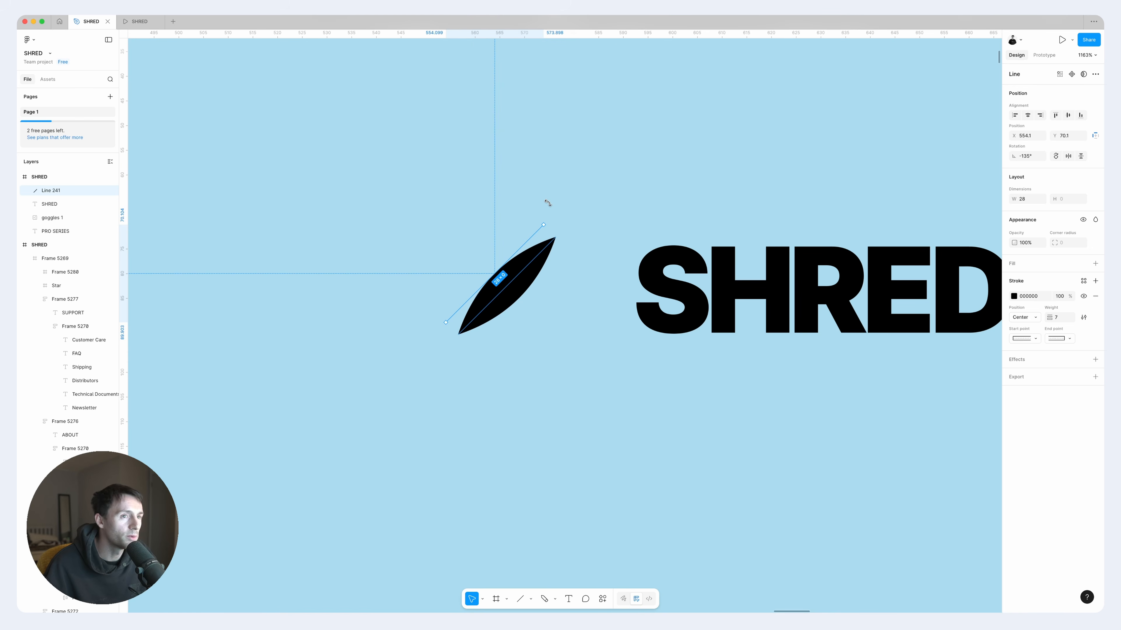
- Duplicate the tapered line, rotate the copy to -45° and nudge it down so both form a symmetrical four-pointed cross
key("ctrl+d")
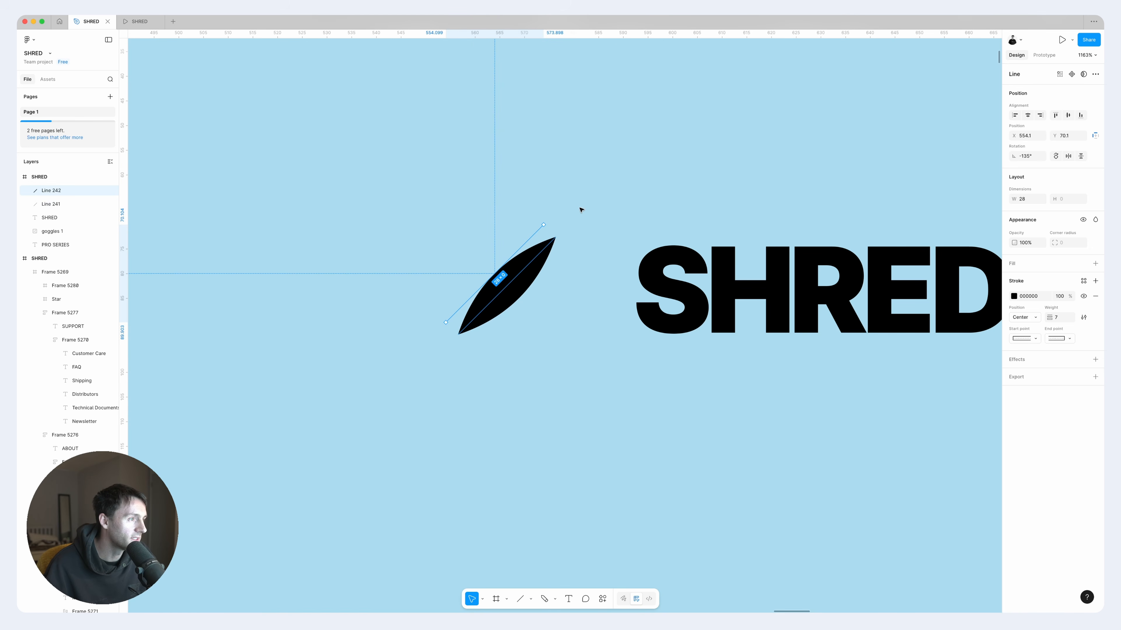
left_click_drag(547, 220, 434, 221)
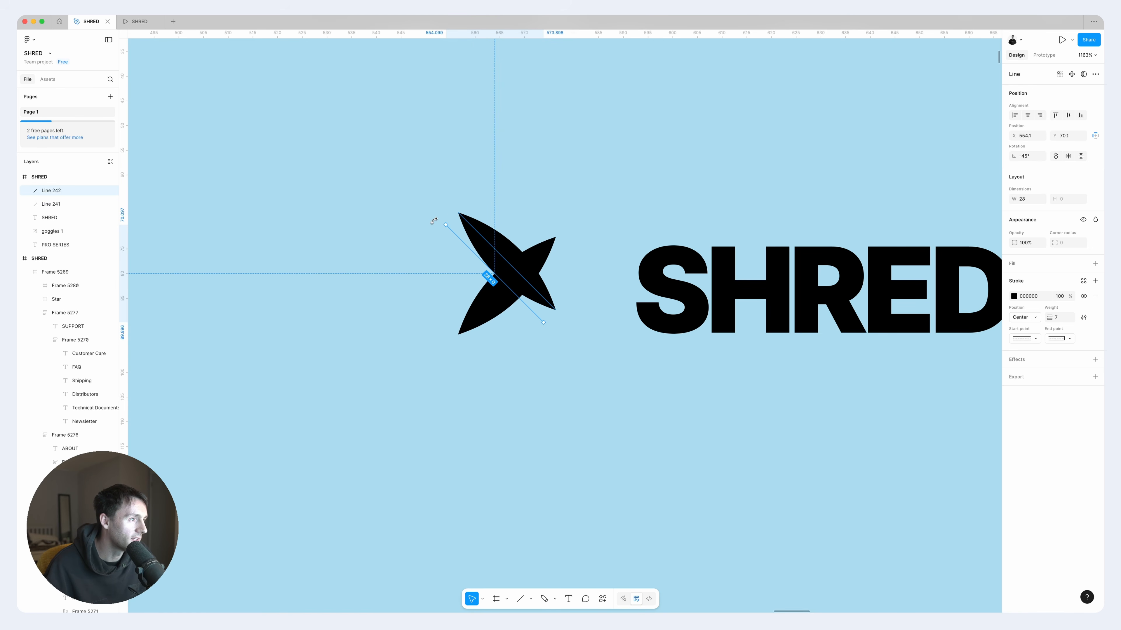
key("Down")
key("Down")
key("Down")
key("Down")
key("Down")
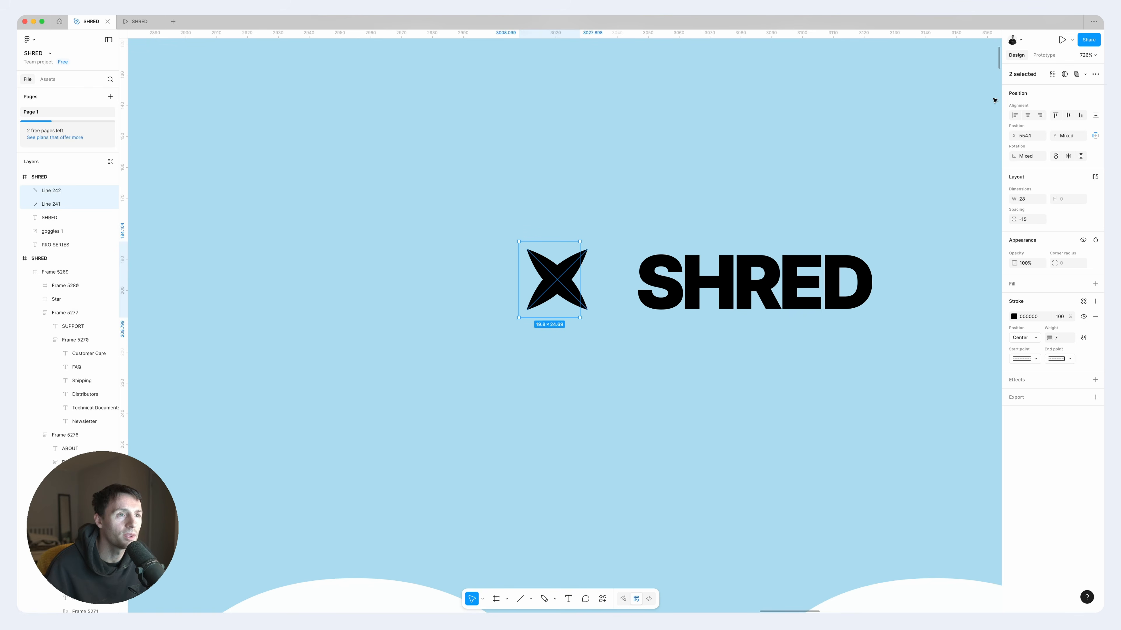
- Unite the two crossed lines and flatten them into a single vector shape
left_click(1084, 74)
left_click(1056, 89)
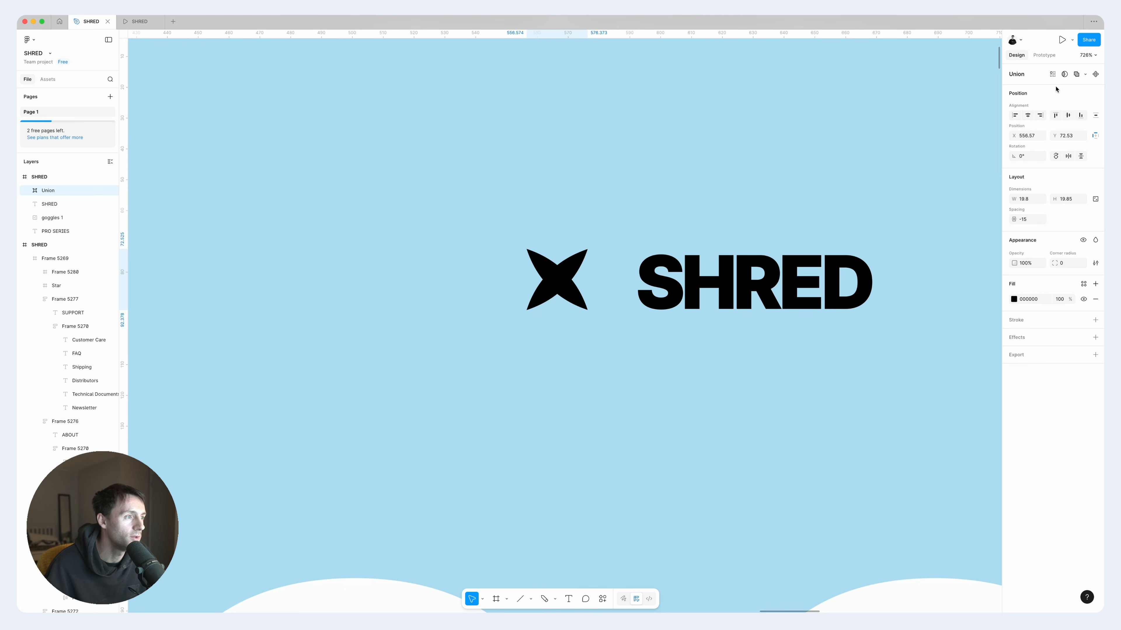
left_click(1085, 74)
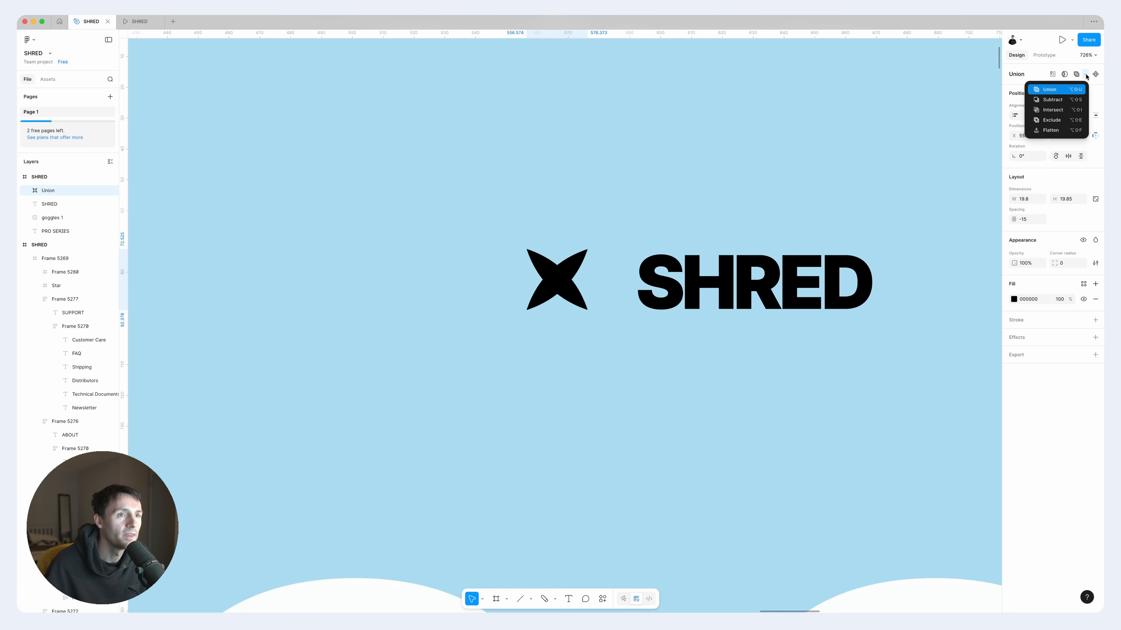
left_click(1066, 132)
- Move the star mark to X 558 and combine it with the SHRED text in an auto layout with a gap of 8
mouse_move(550, 283)
left_mouse_down()
mouse_move(576, 283)
mouse_move(554, 284)
left_mouse_up()
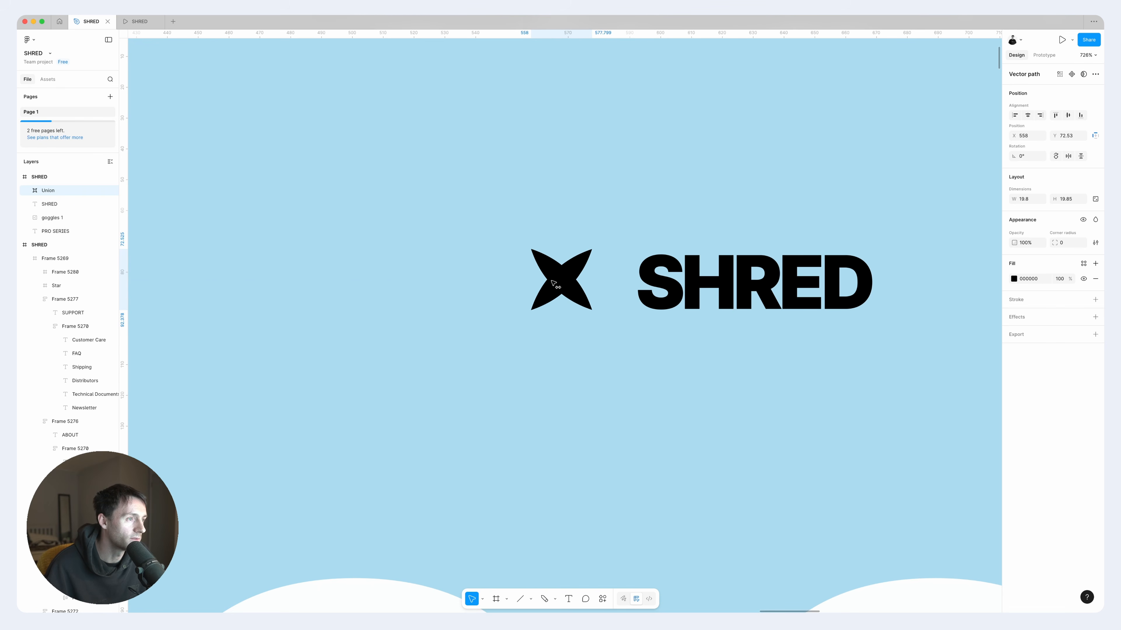
scroll(656, 272, "down", 5)
left_click(702, 273, "shift")
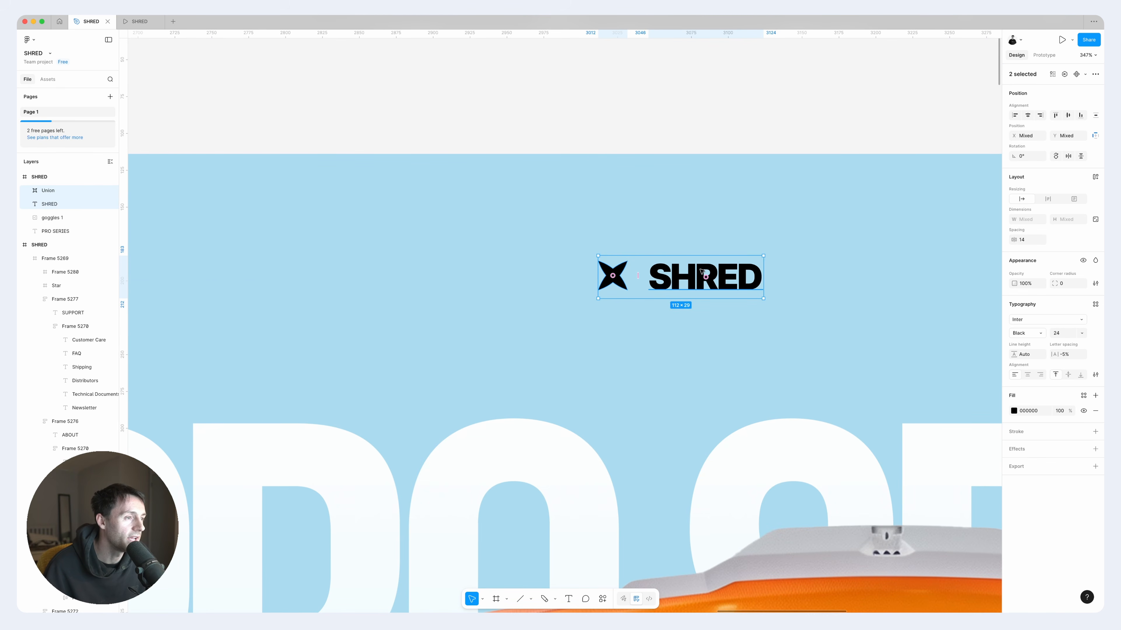
key("shift+a")
scroll(703, 271, "down", 4)
left_click(1070, 241)
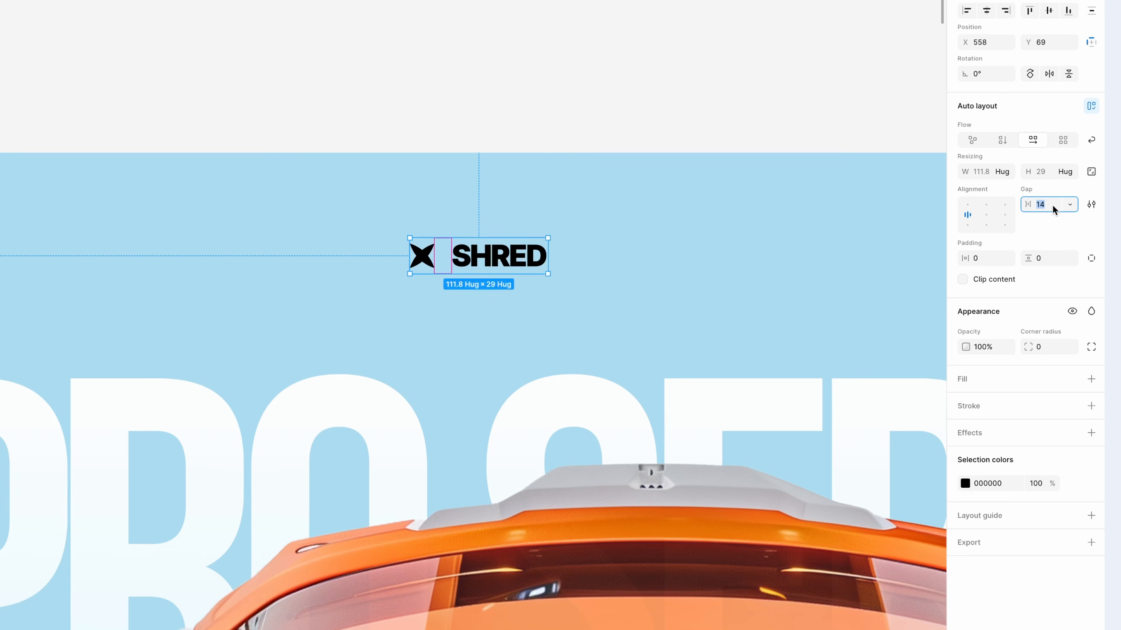
type("8")
key("Return")
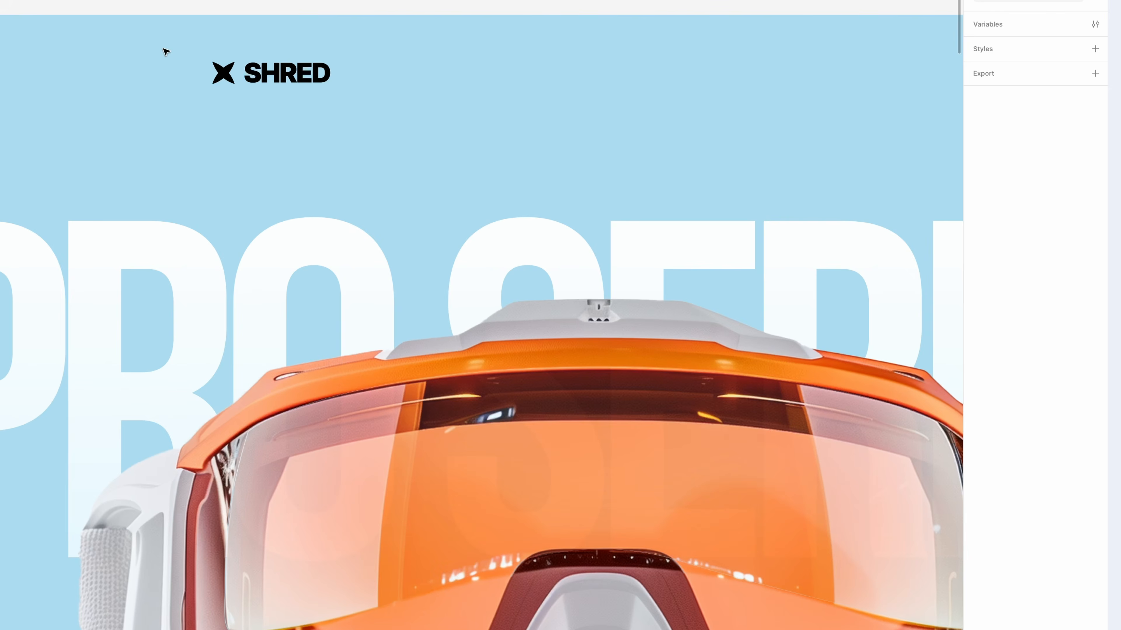
- Set the star mark's fill colour to F84F39
left_click(223, 72)
left_click(1000, 265)
type("F84F39")
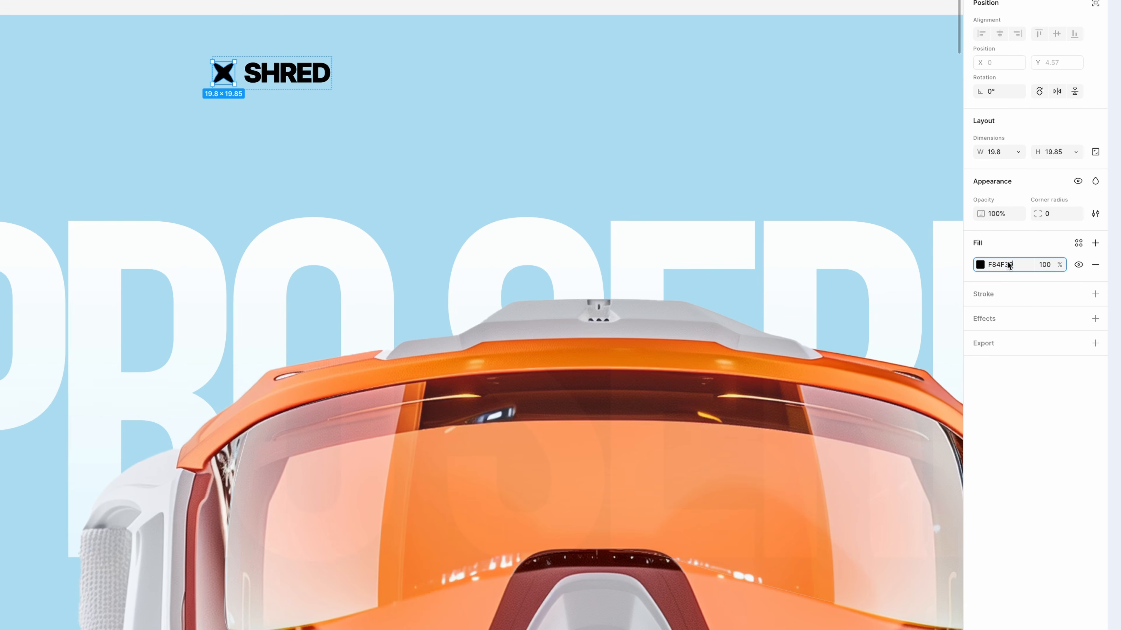
key("Return")
- Draw a navigation bar frame about 764 × 67 around the logo and fill it with FFFFFF
key("f")
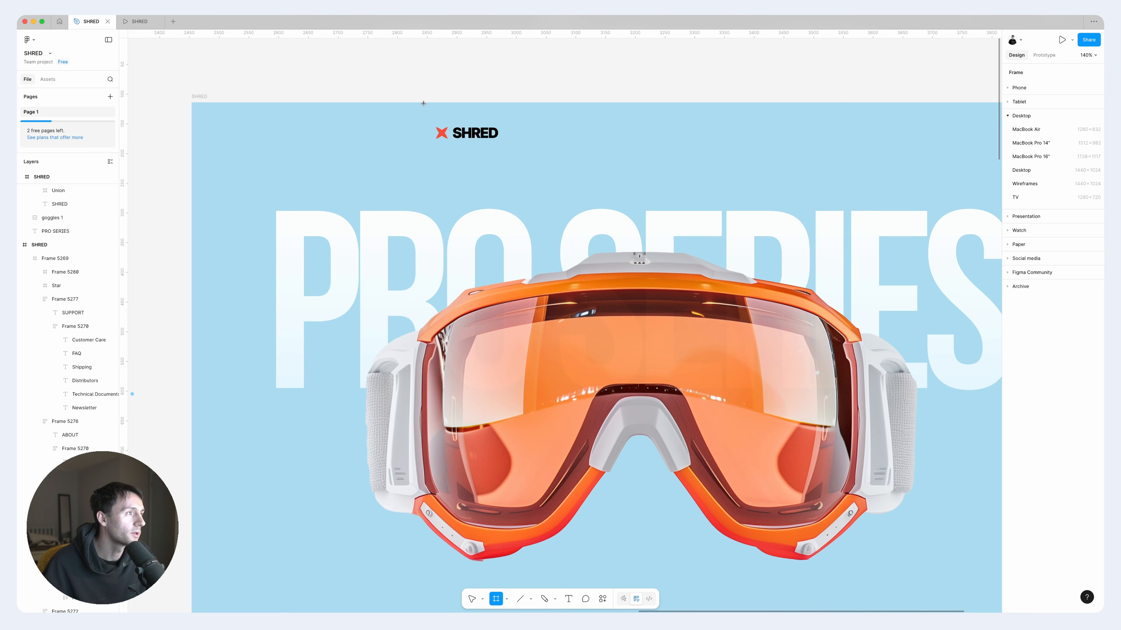
left_click_drag(419, 115, 874, 154)
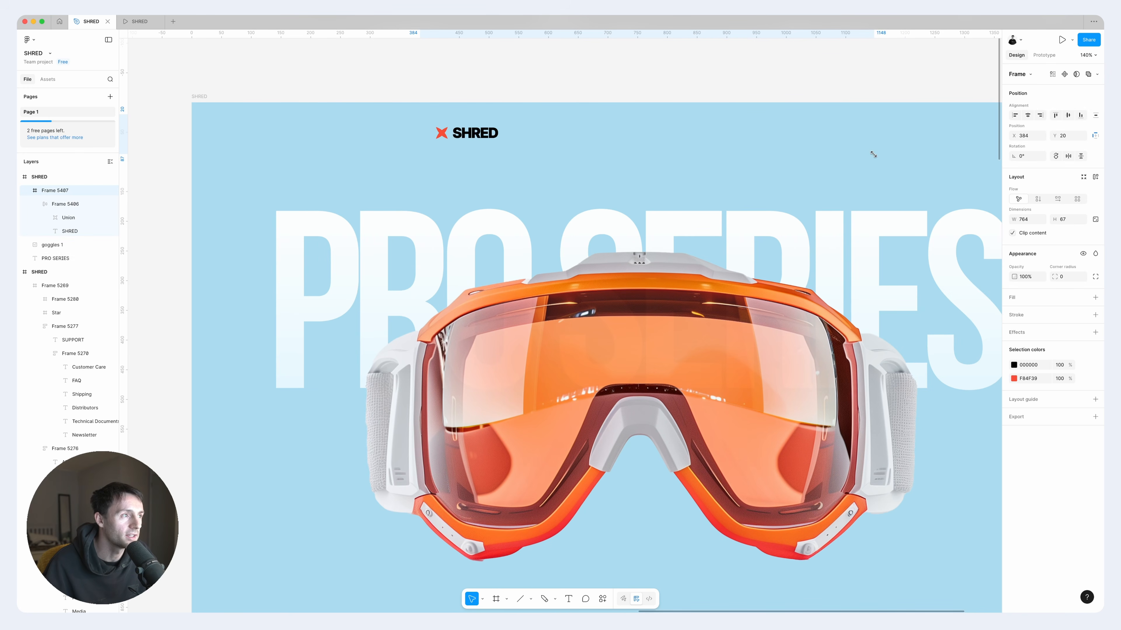
left_click(1014, 313)
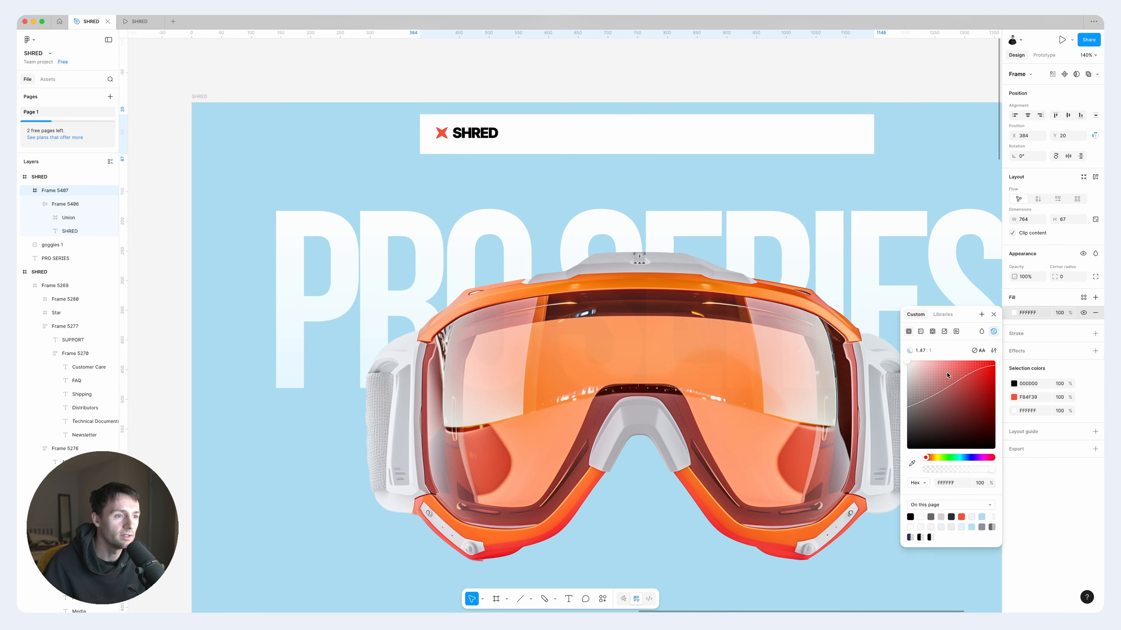
- Round the white navigation bar's corners with a radius of 110
left_click(1065, 276)
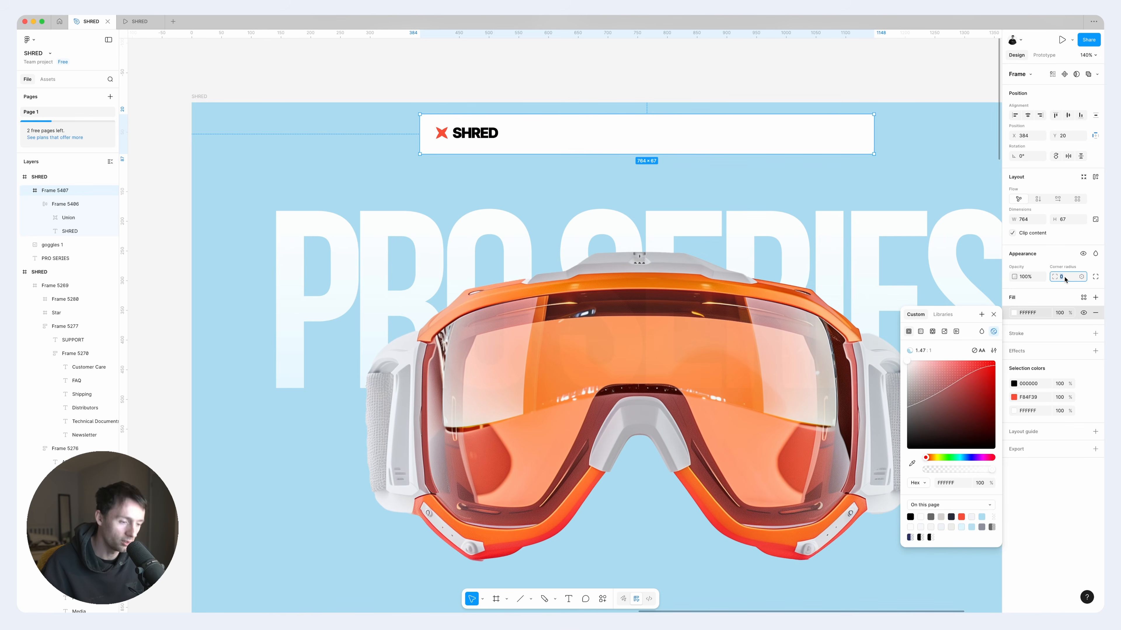
type("30")
key("Return")
type("110")
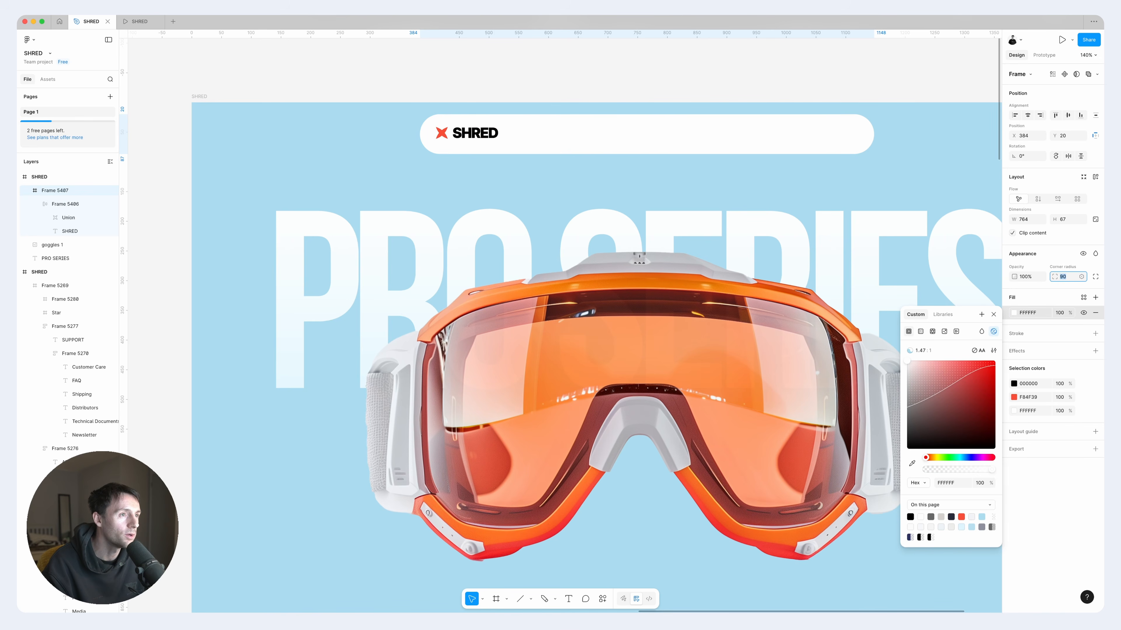
key("Return")
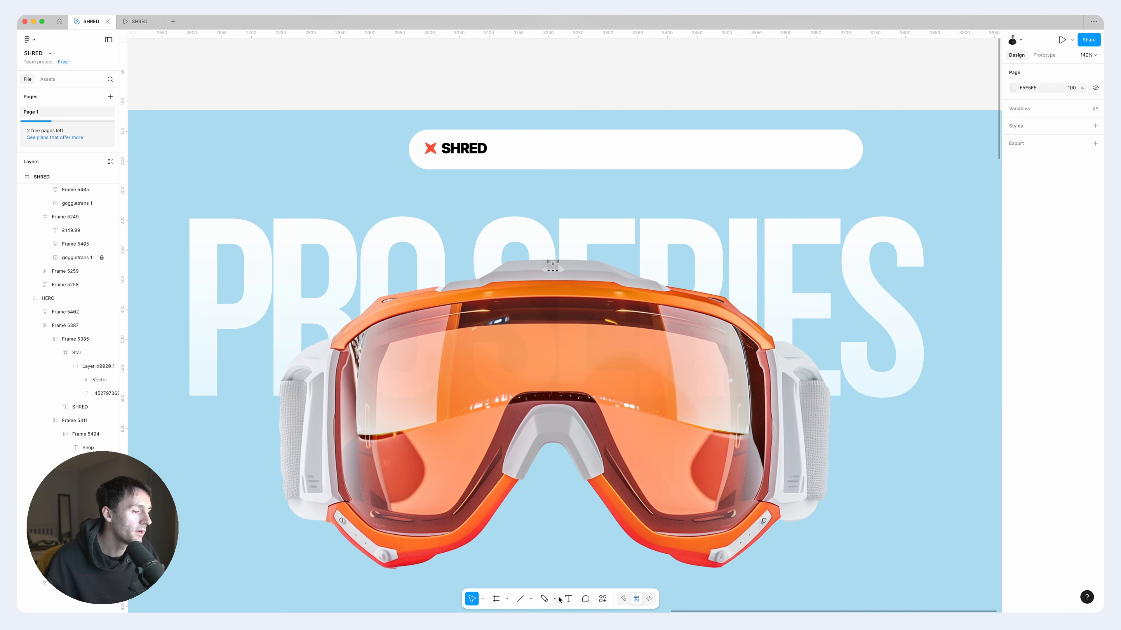
- Add Shop, Team and About text links in Inter Semi Bold 16 with -1% letter spacing beside the logo in the navigation bar
left_click(567, 599)
left_click(537, 151)
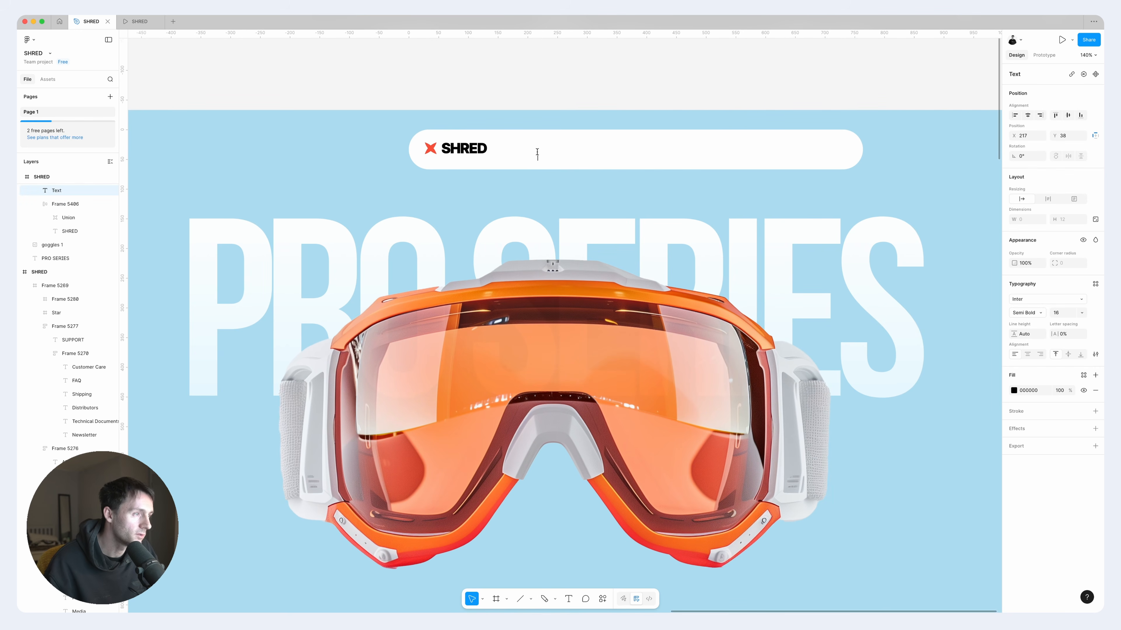
type("Shop")
key("Escape")
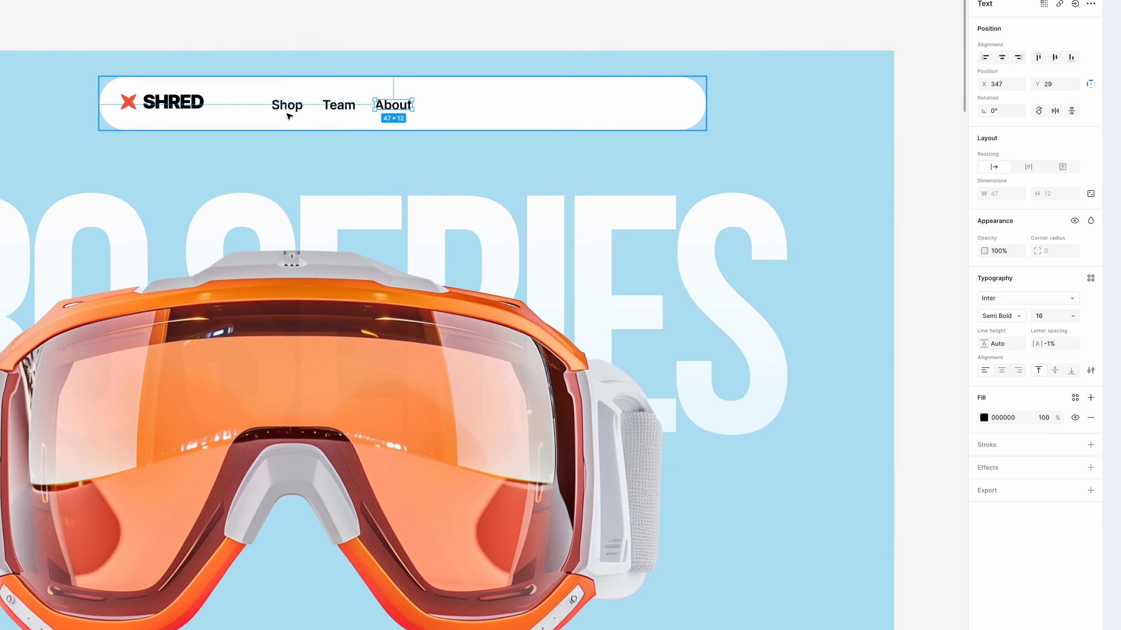
- Combine the Shop, Team and About links in a horizontal auto layout with a gap of 32
left_click(280, 85)
left_click(343, 110, "shift")
left_click(392, 106, "shift")
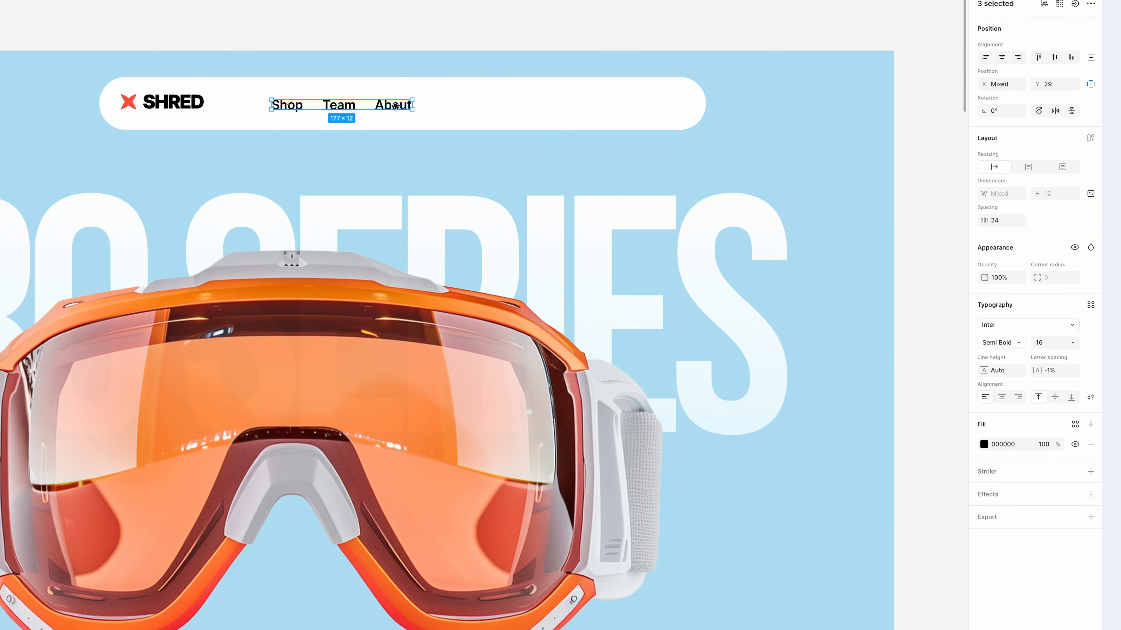
key("shift+a")
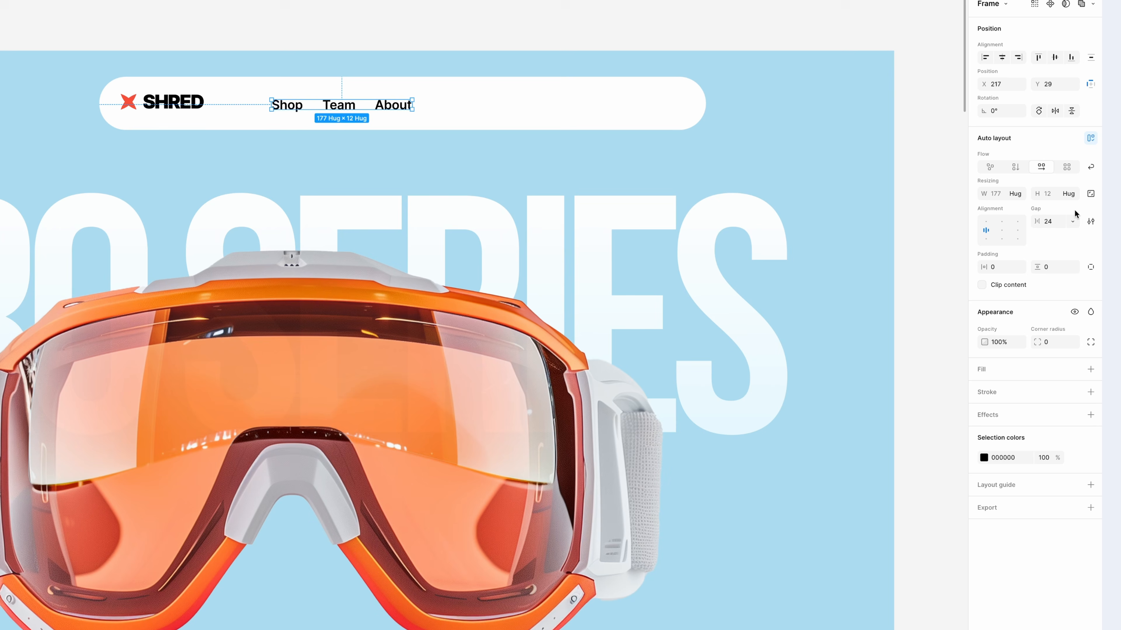
left_click(1052, 223)
type("32")
key("Return")
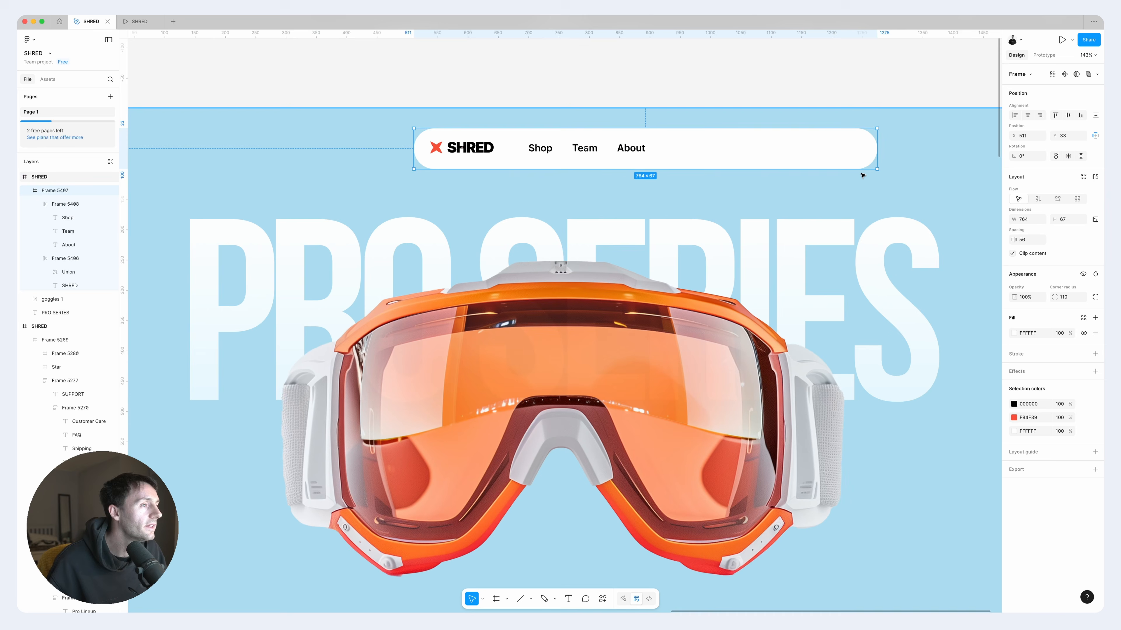
- Paste the search, cart and profile icon group into the navigation bar and position it at X 438, Y 22 after the links
key("ctrl+v")
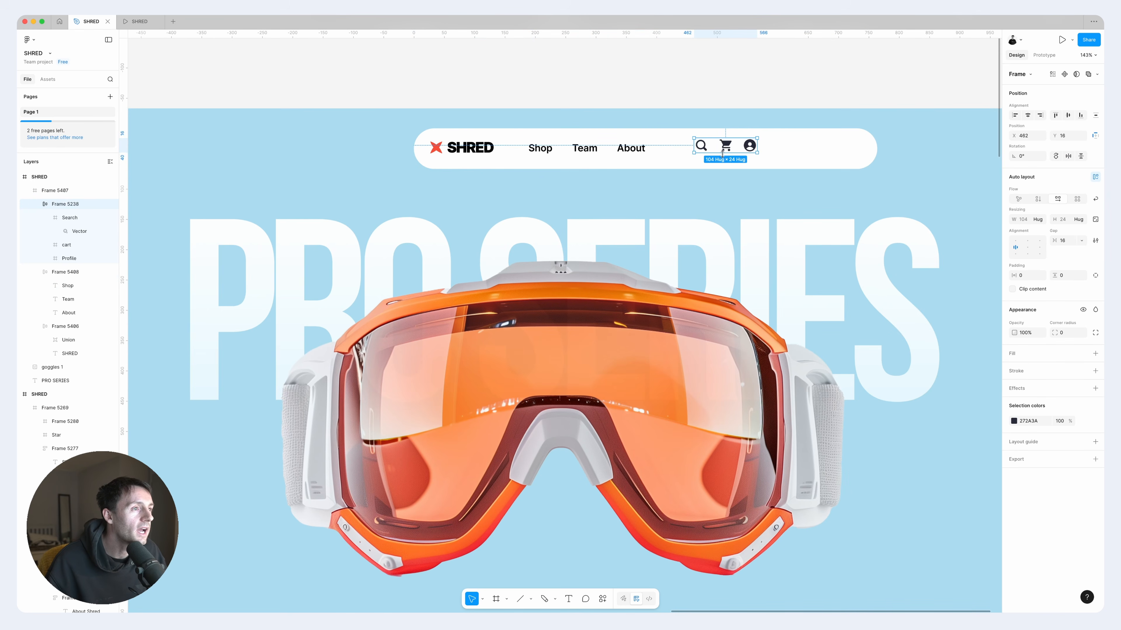
left_click_drag(702, 149, 706, 152)
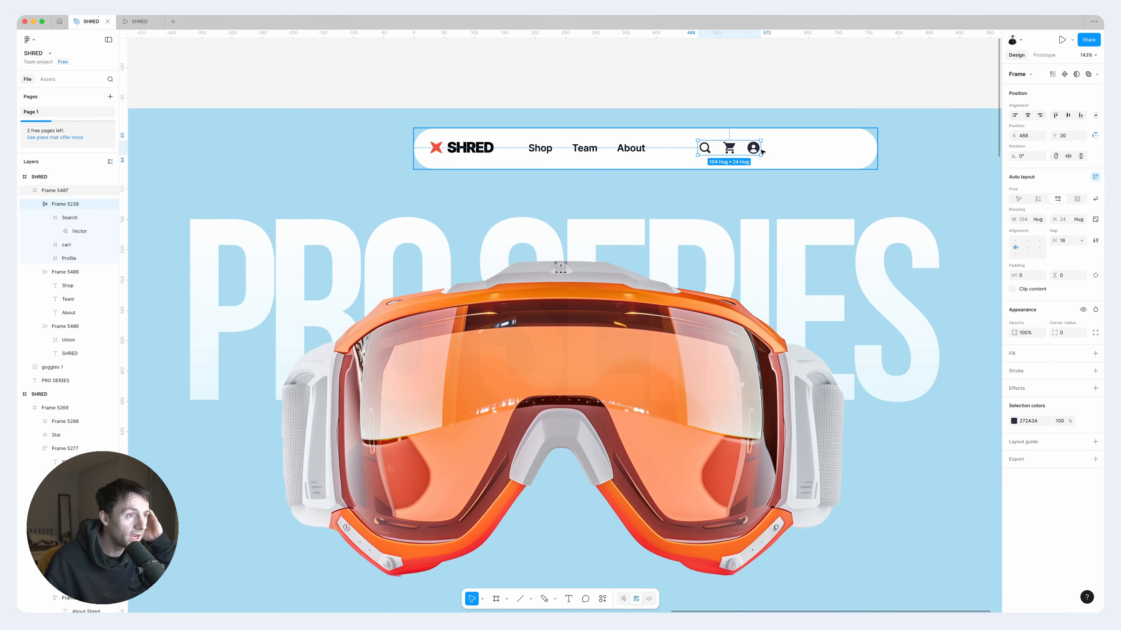
left_click_drag(731, 149, 714, 149)
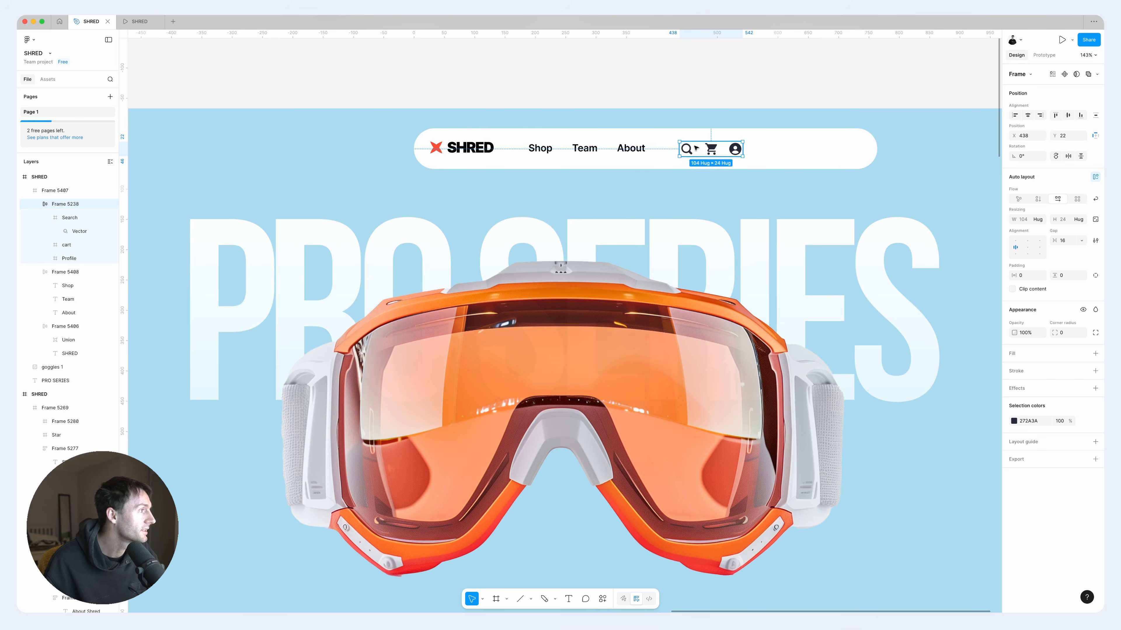
- Apply auto layout to the navigation bar with 24 horizontal and 16 vertical padding
left_click(613, 150)
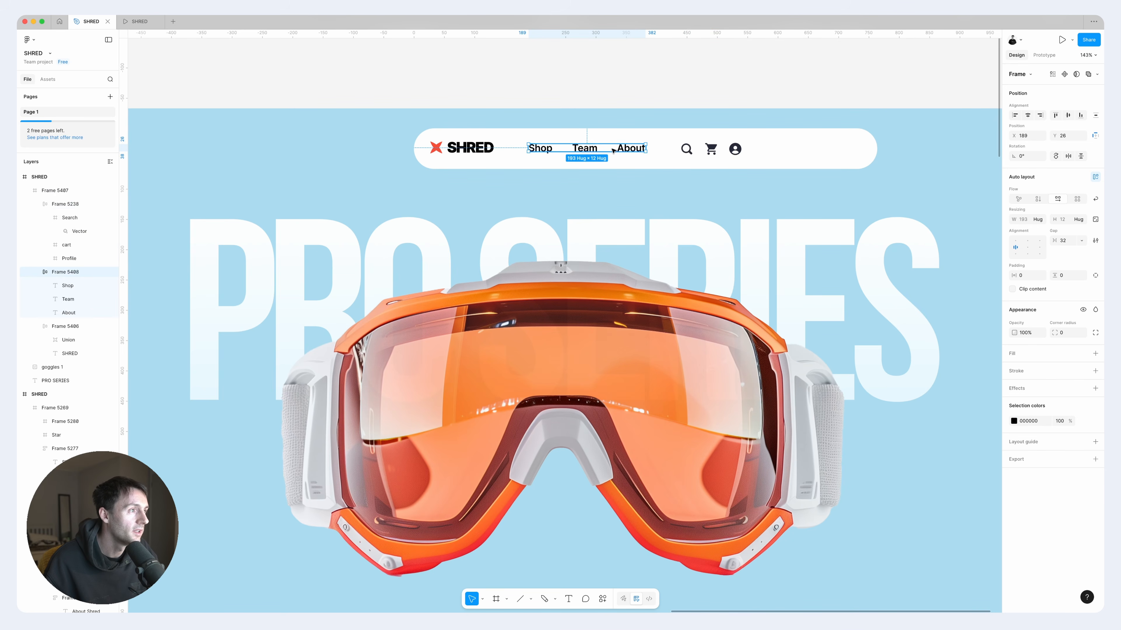
left_click(459, 149)
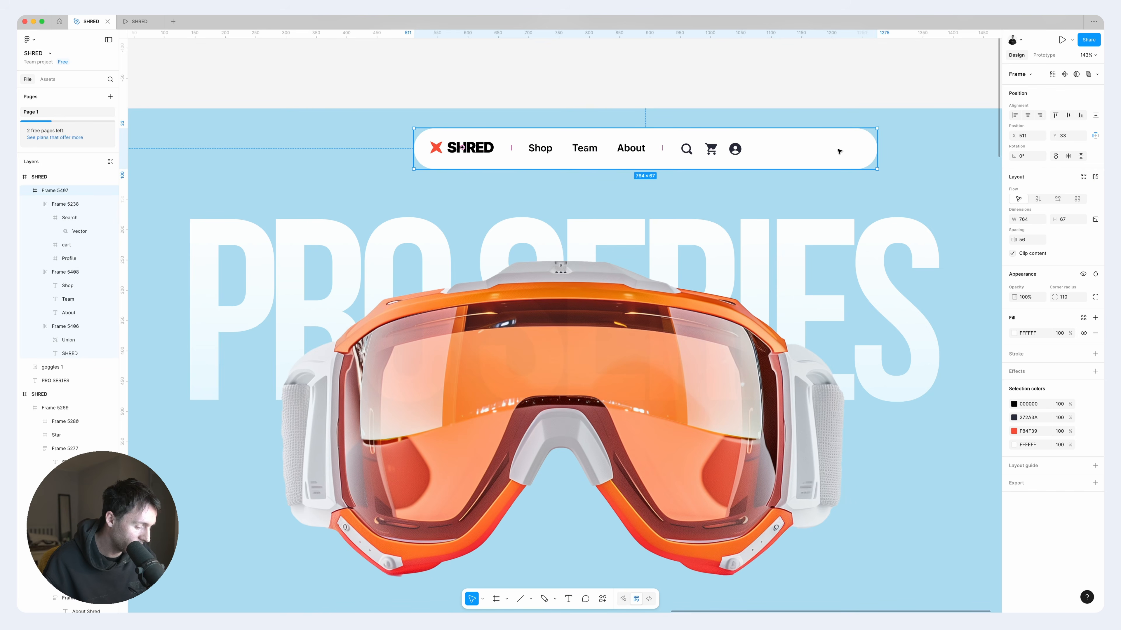
key("shift+a")
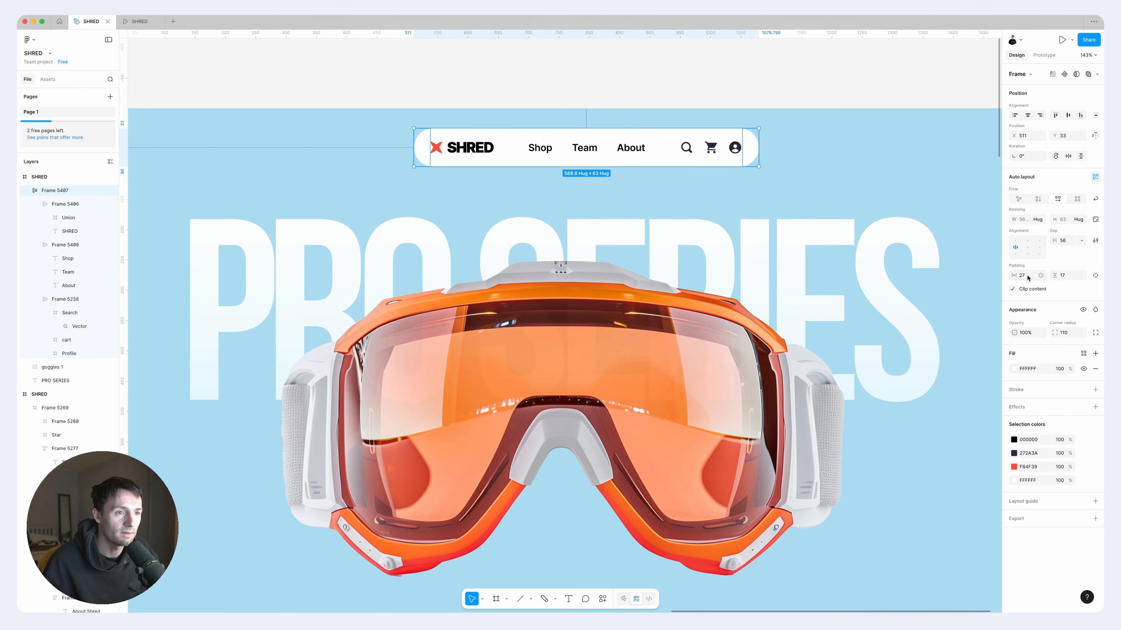
key("Return")
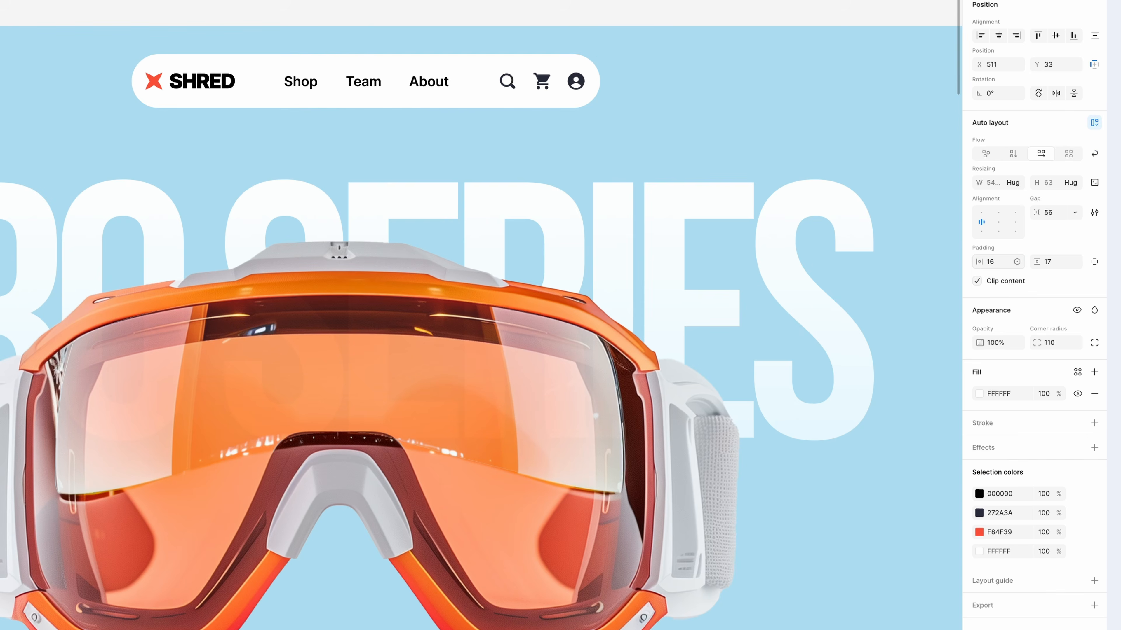
left_click(1061, 262)
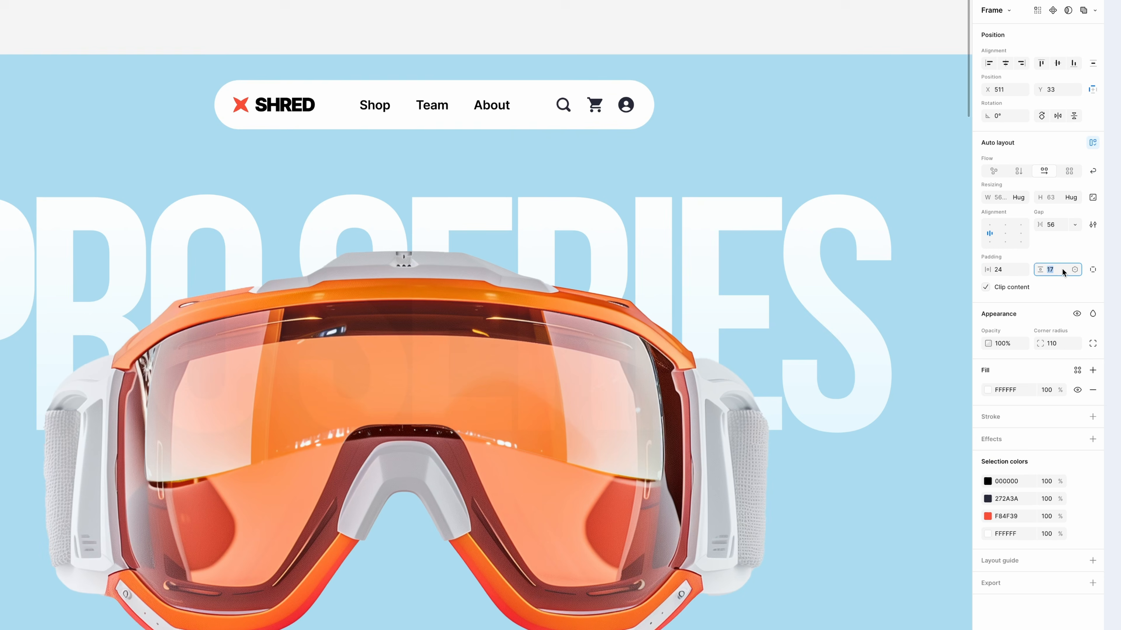
type("1")
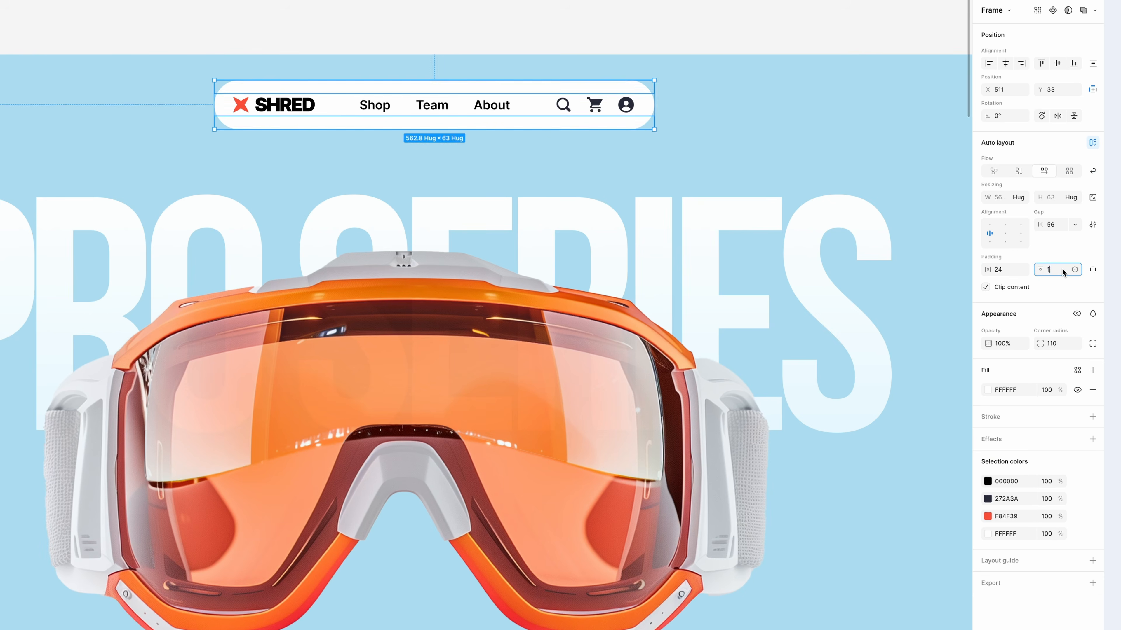
key("Return")
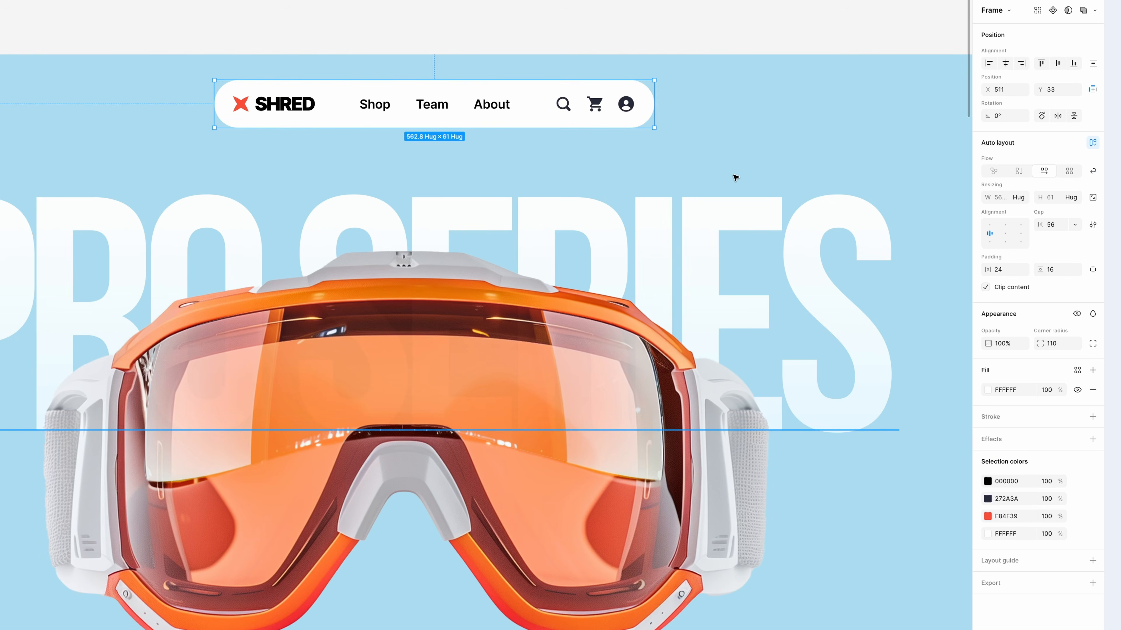
- Set the gap between the navigation bar's logo, links and icons to 64
left_click(1063, 229)
type("6")
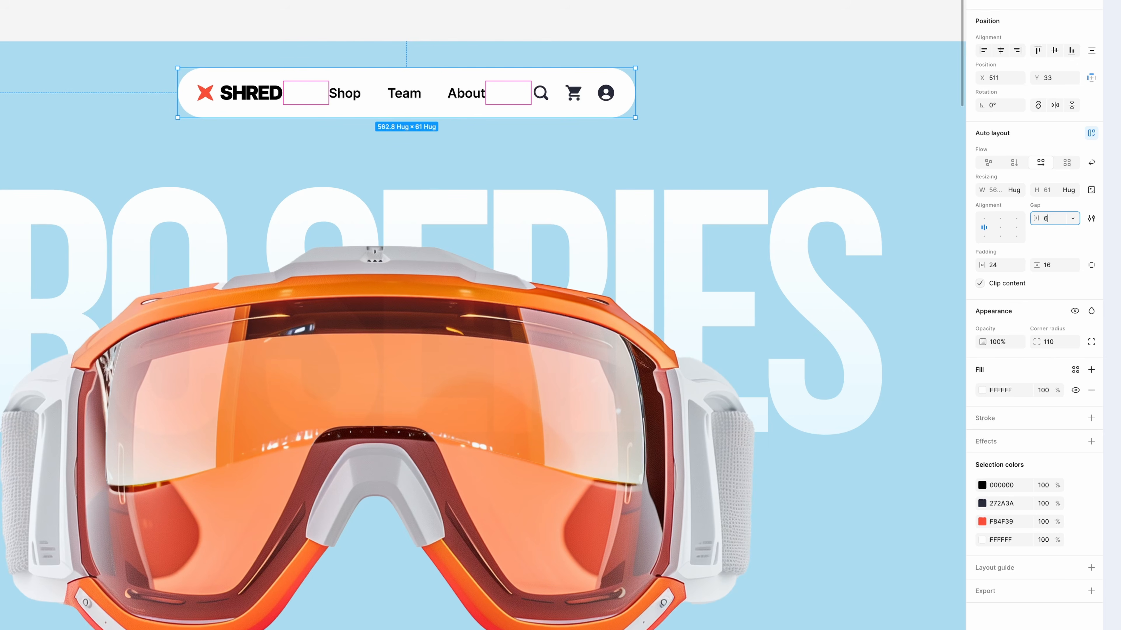
type("4")
key("Return")
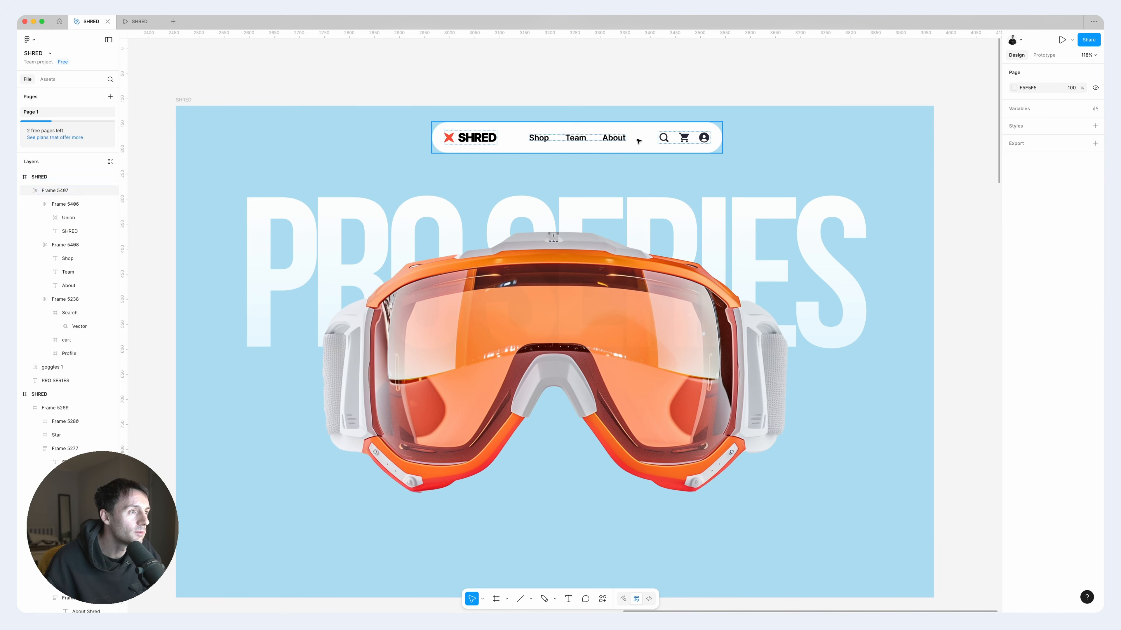
- Centre the navigation bar horizontally in the hero frame, place it at Y 40 and check its distances to the frame edges
left_click(638, 140)
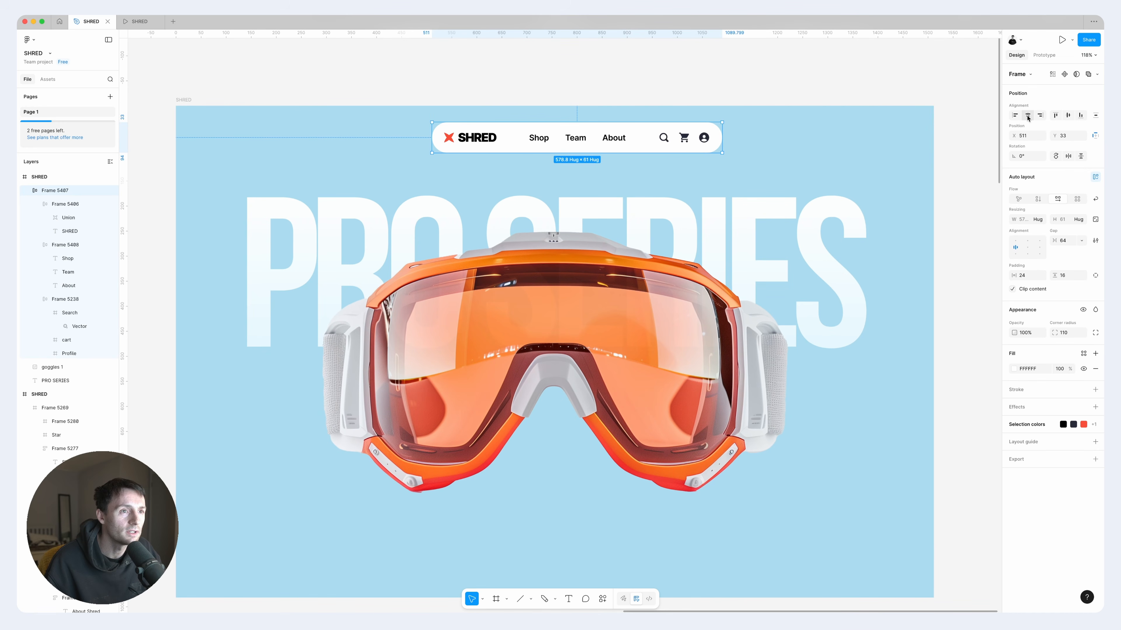
left_click(1027, 116)
key("shift+Down")
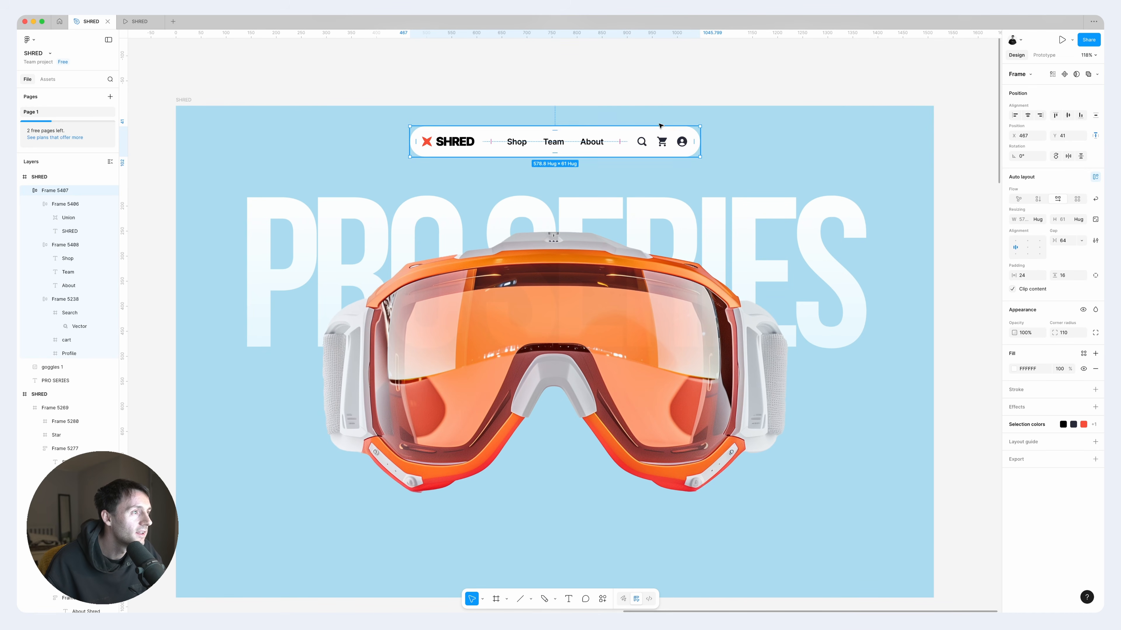
key("alt")
key("Up")
key("alt")
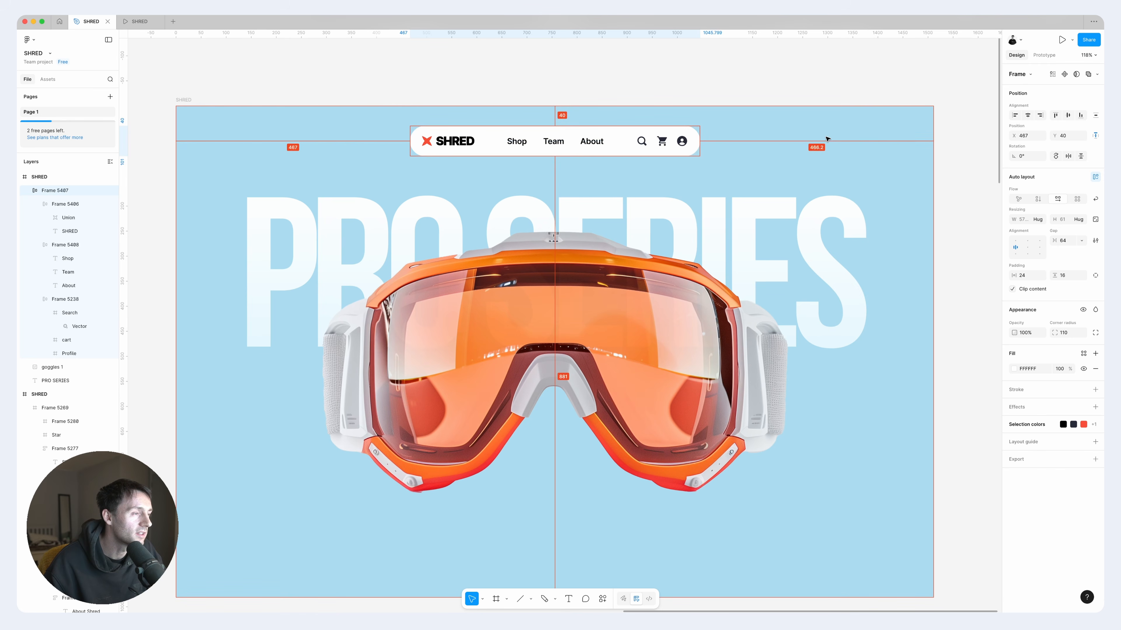
scroll(821, 133, "left", 4)
scroll(818, 116, "right", 1)
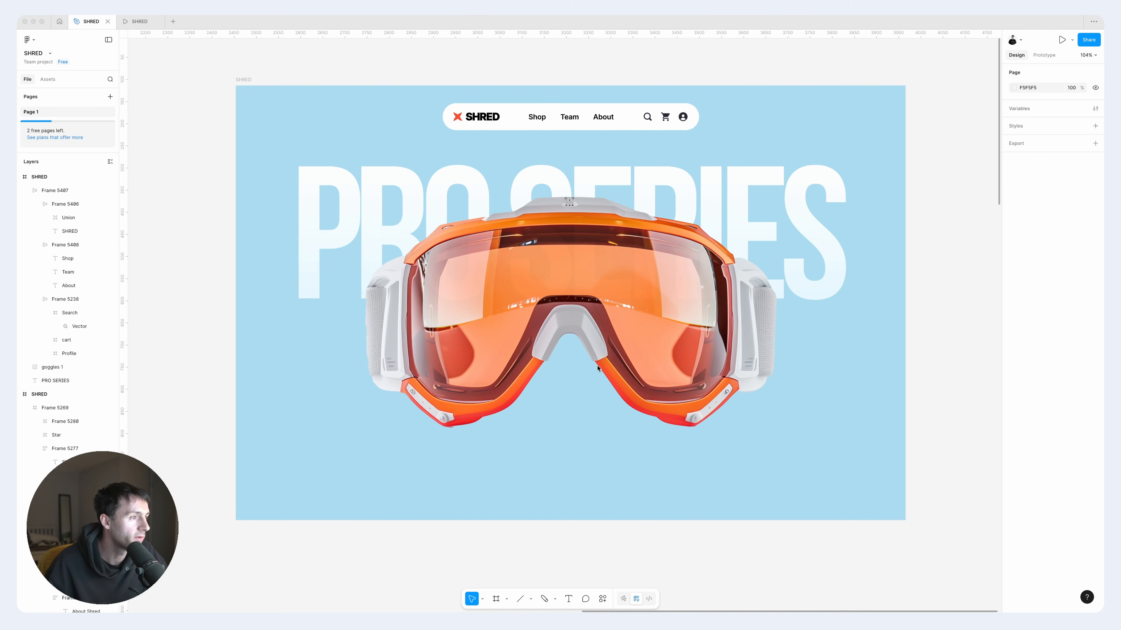
- Bring the falling snow PNG from the browser's image results into the hero frame and place it over the lower half at about Y 387
left_click(553, 600)
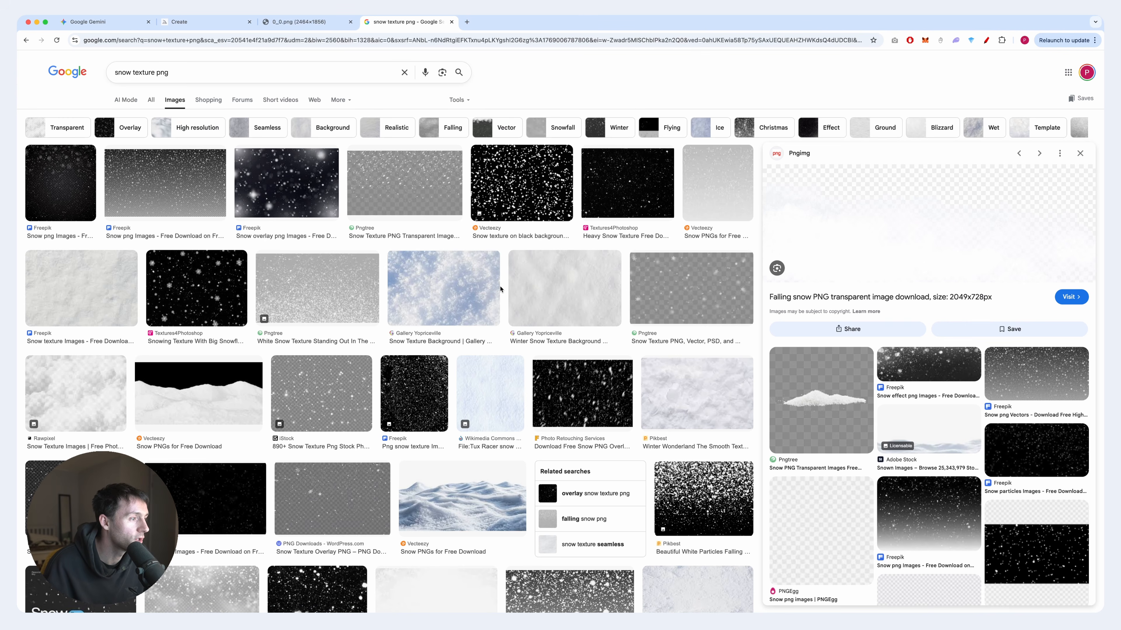
scroll(500, 289, "down", 5)
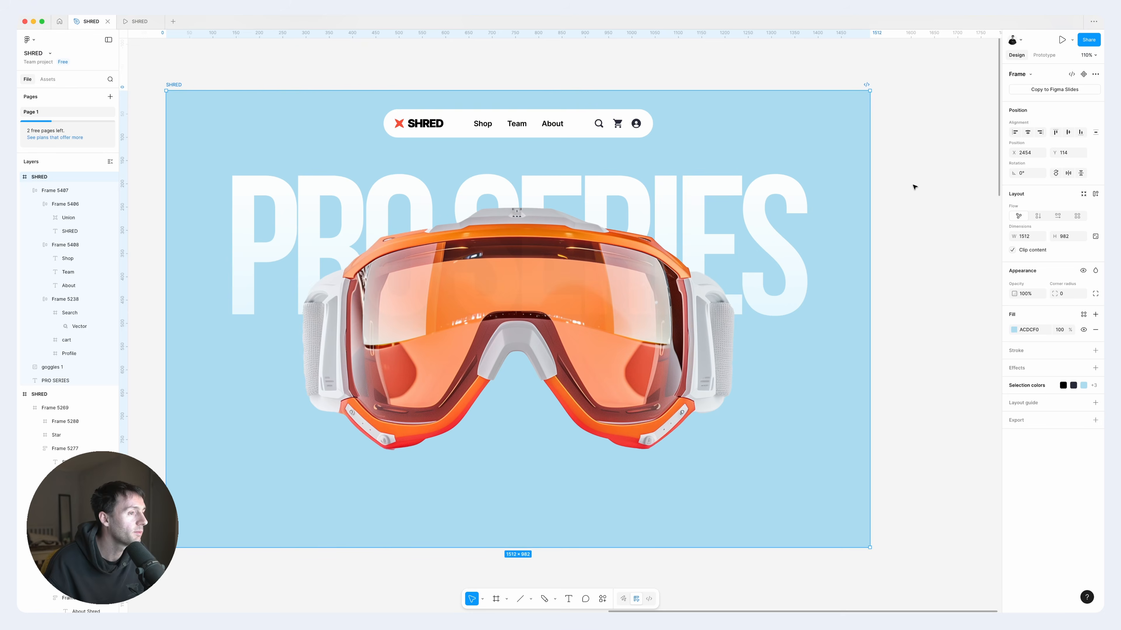
key("cmd+v")
left_click_drag(692, 318, 696, 429)
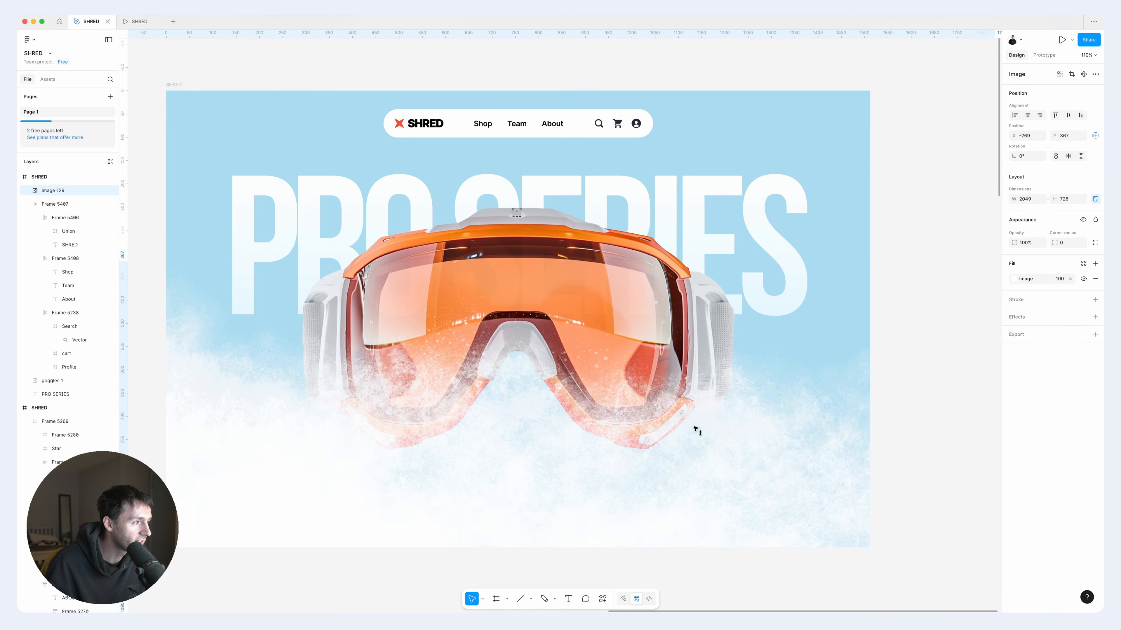
- Switch to the browser and search Google Images for cloud png
left_click(431, 594)
left_click(142, 61)
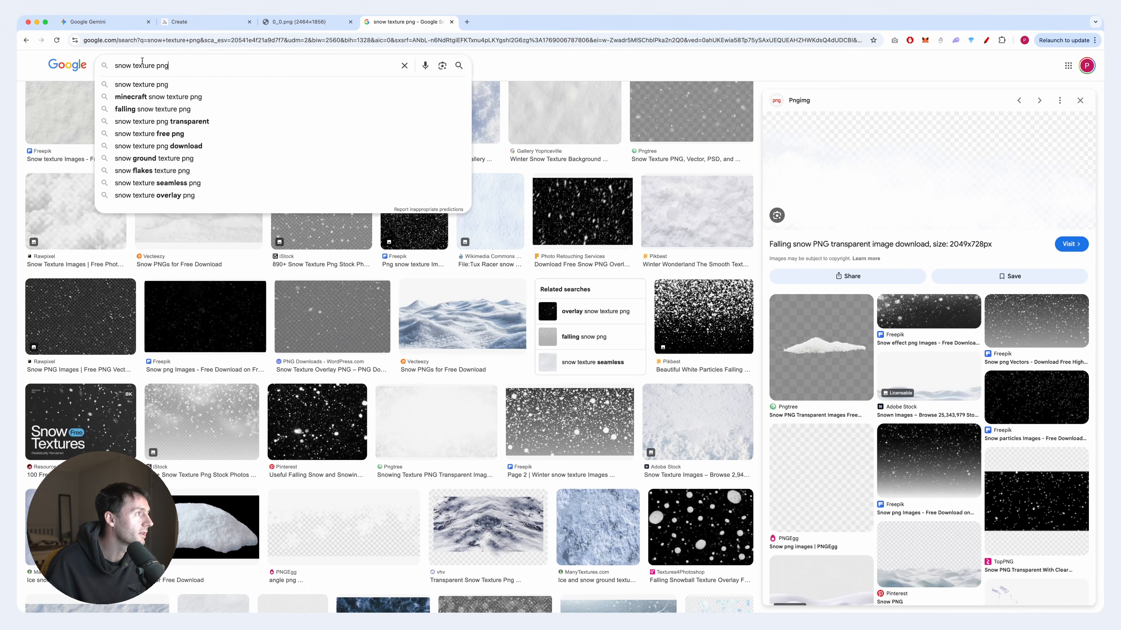
type("cloud")
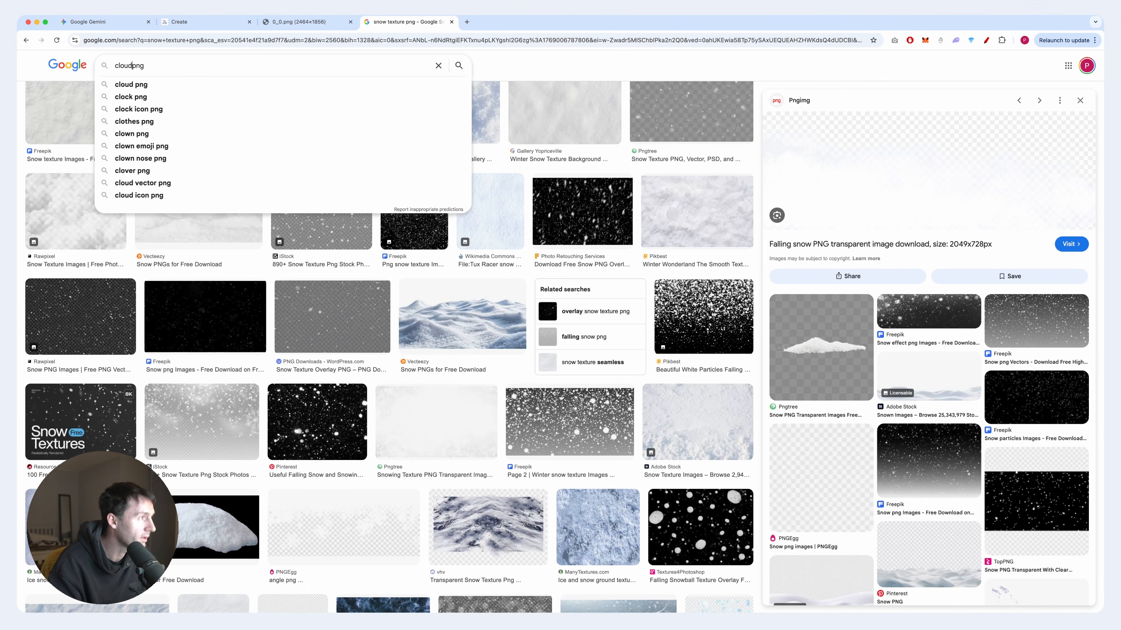
key("Return")
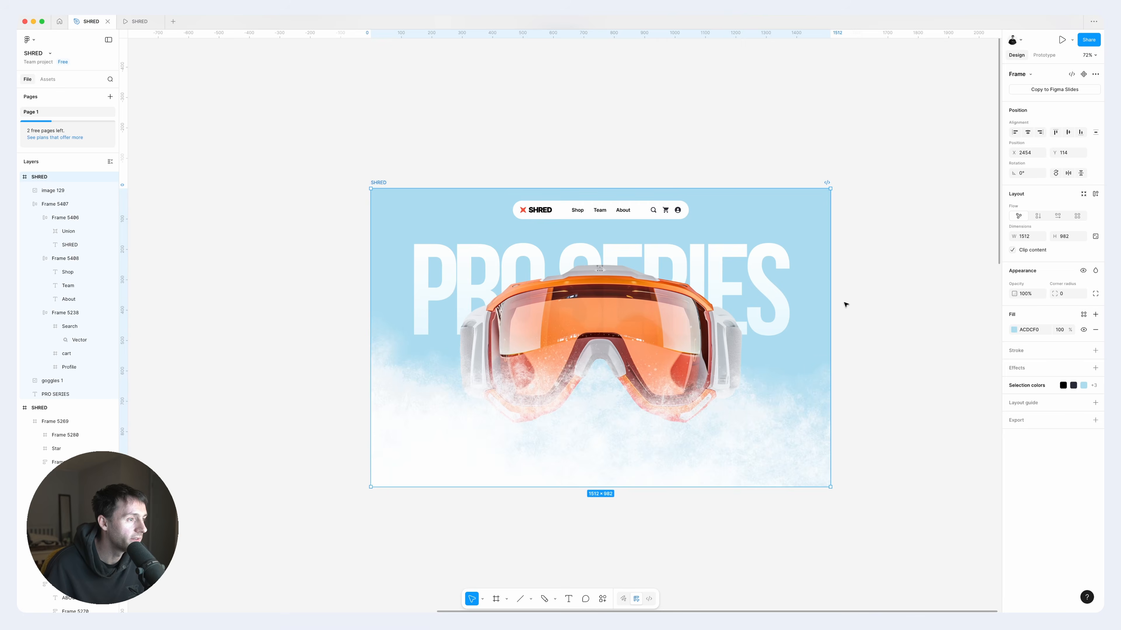
- Paste the cloud image into the hero frame, scale it to about 2348 × 812 and move it over the frame's lower part
key("super+v")
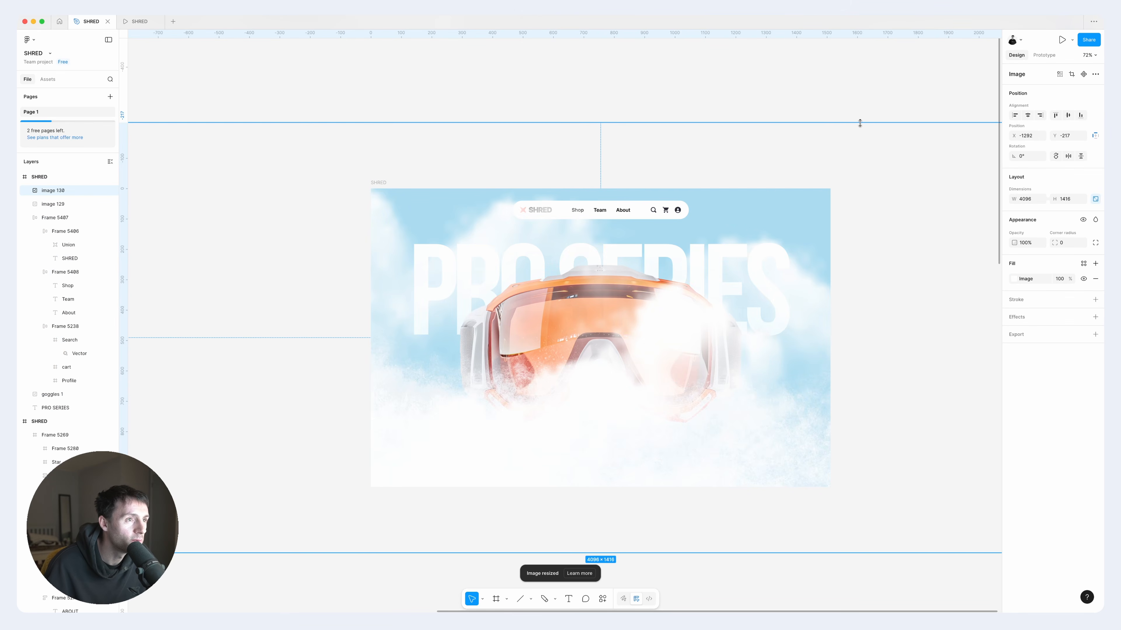
left_click_drag(860, 123, 826, 216)
left_click_drag(711, 310, 702, 428)
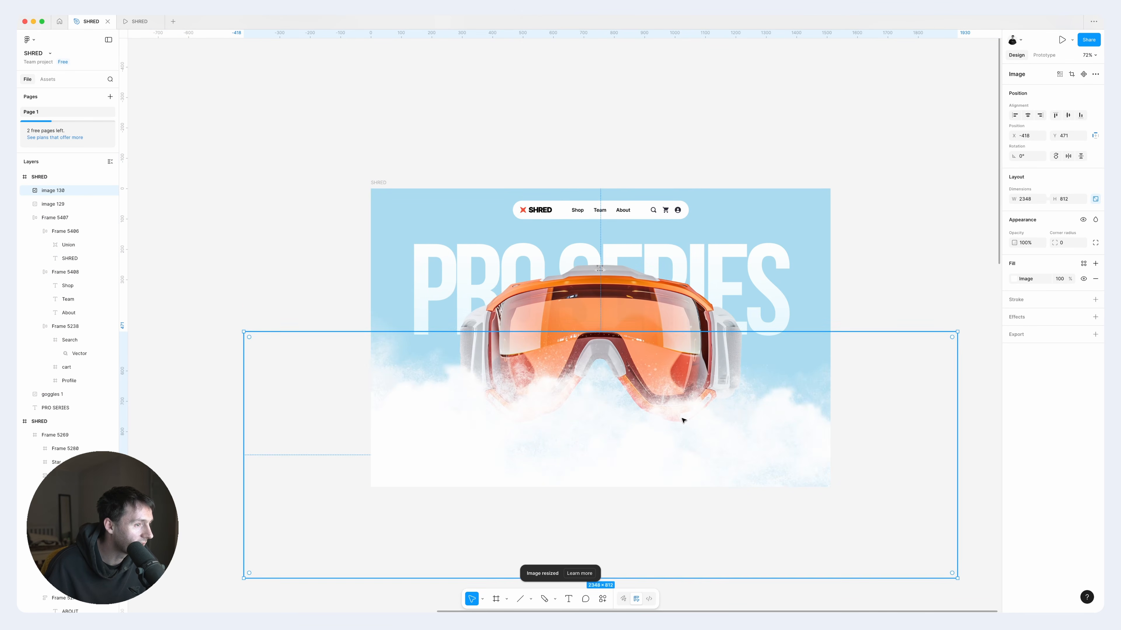
- Move the snow and cloud images below the navigation bar and above the goggles in the layer order, and shift the snow slightly down
left_click(62, 204, "shift")
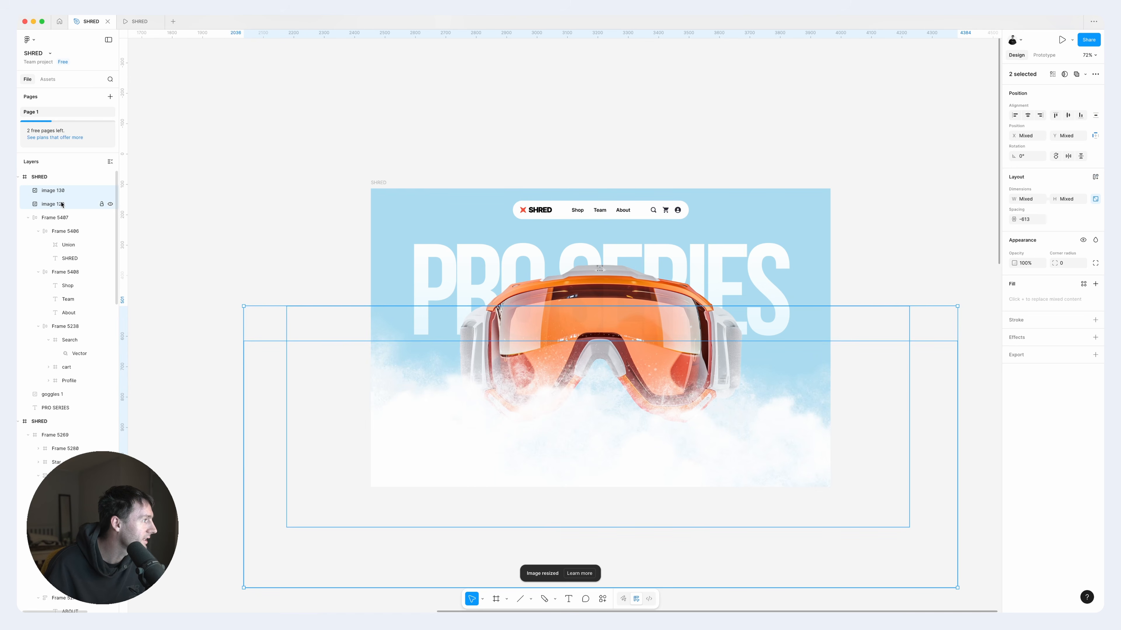
mouse_move(62, 375)
left_mouse_down()
mouse_move(56, 403)
mouse_move(71, 363)
mouse_move(60, 376)
left_mouse_up()
left_click(69, 394)
left_click(61, 395)
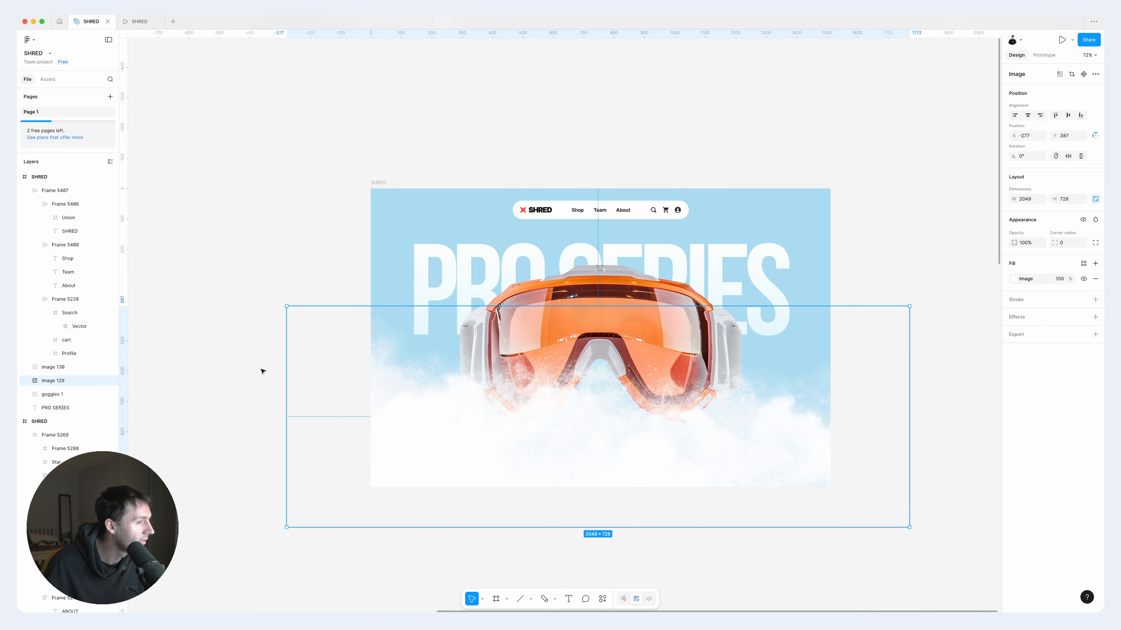
left_click_drag(679, 416, 678, 429)
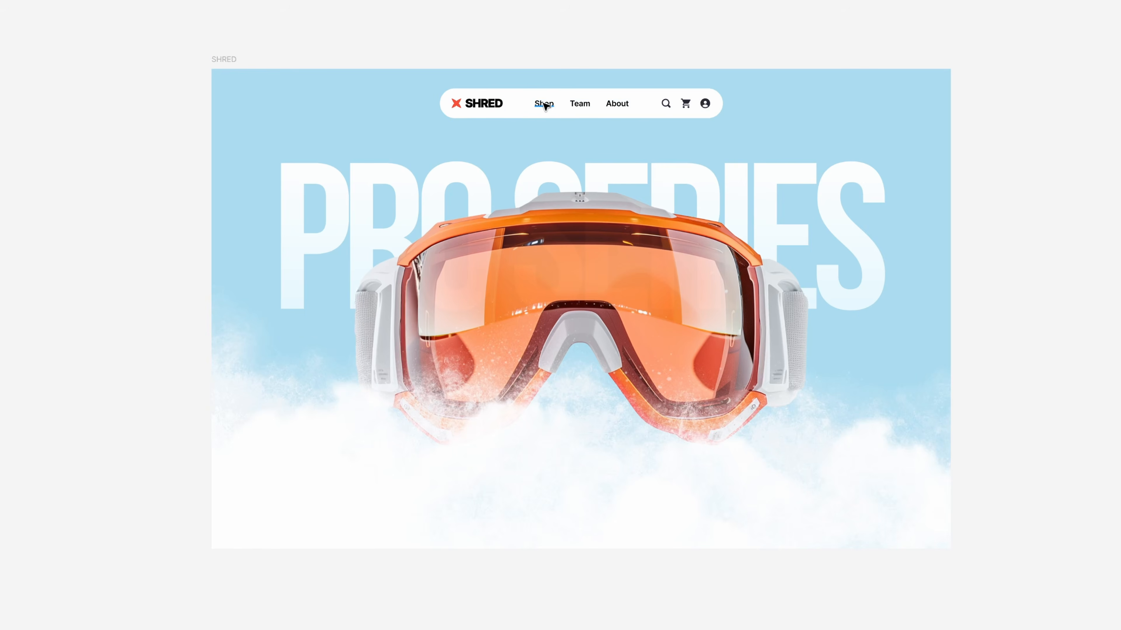
- Copy the Shop link text below the goggles as "The mountain has never been clearer" and set its font size to 32
left_click(577, 211)
left_click_drag(547, 105, 551, 486)
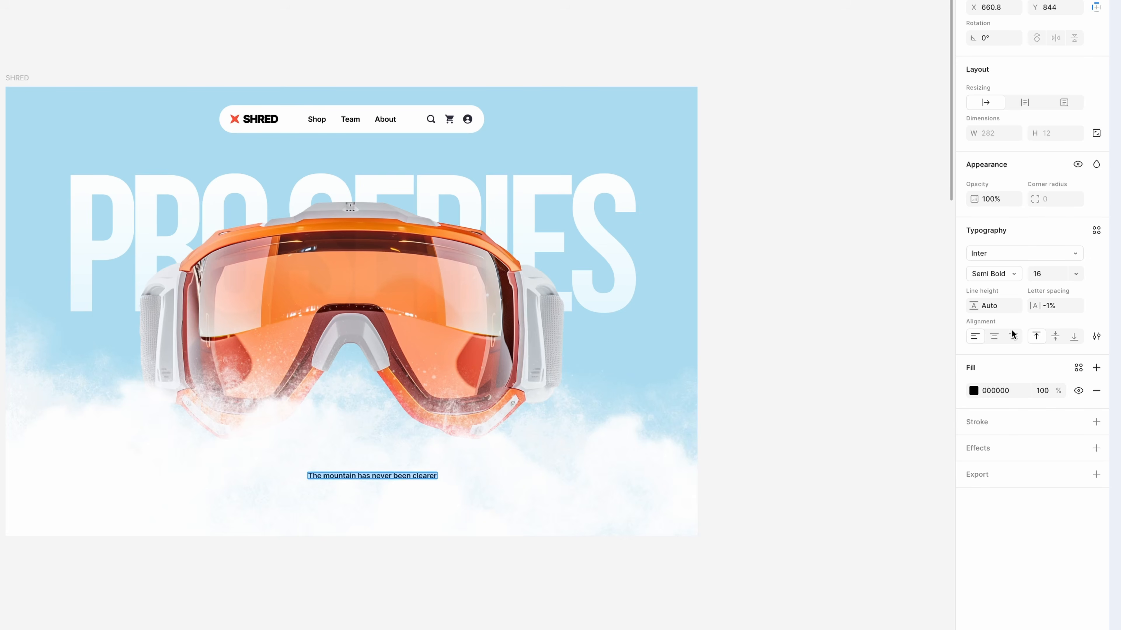
key("BackSpace")
key("BackSpace")
type("32")
key("Return")
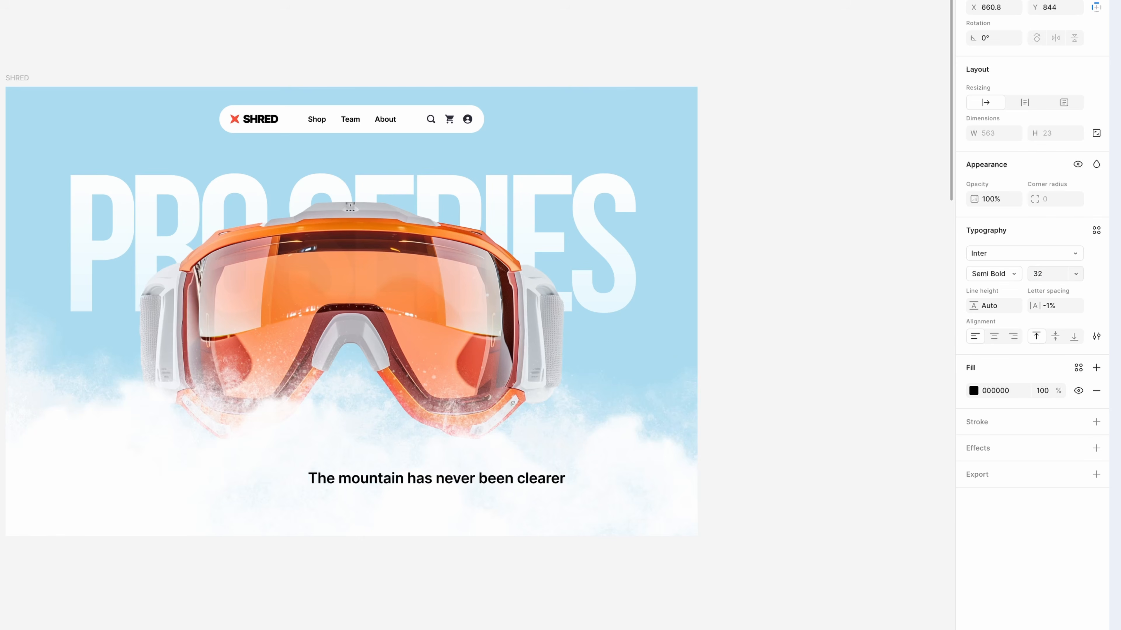
- Add a "Starting at £149.99" text line under the mountain tagline and set its font size to 24
left_click(503, 481)
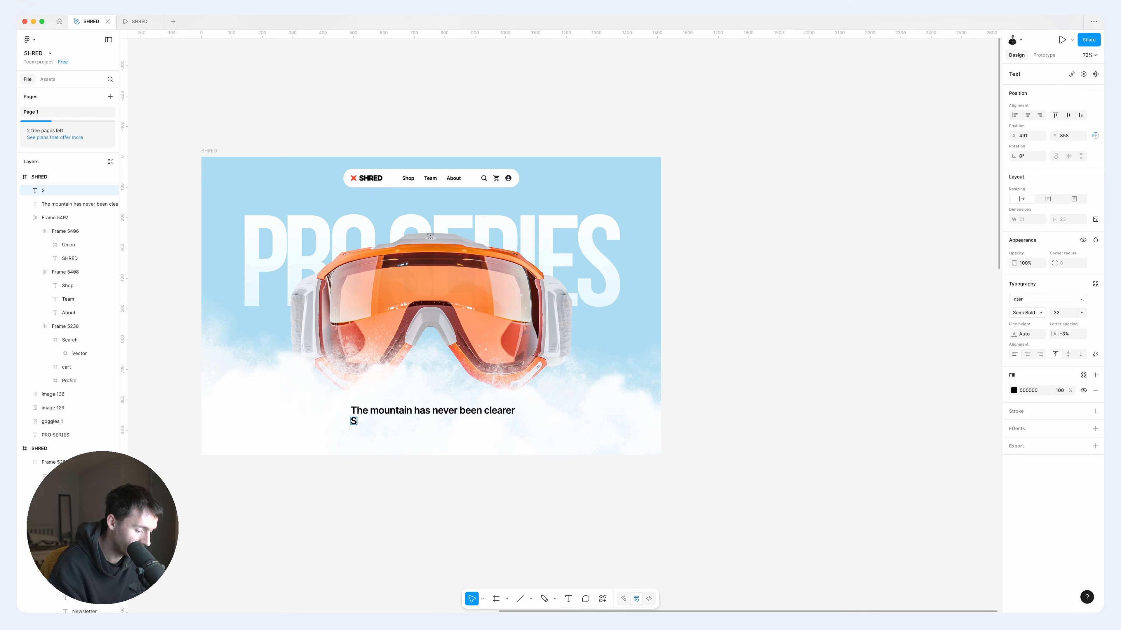
type("ing at £149.99")
key("Escape")
scroll(457, 405, "left", 1)
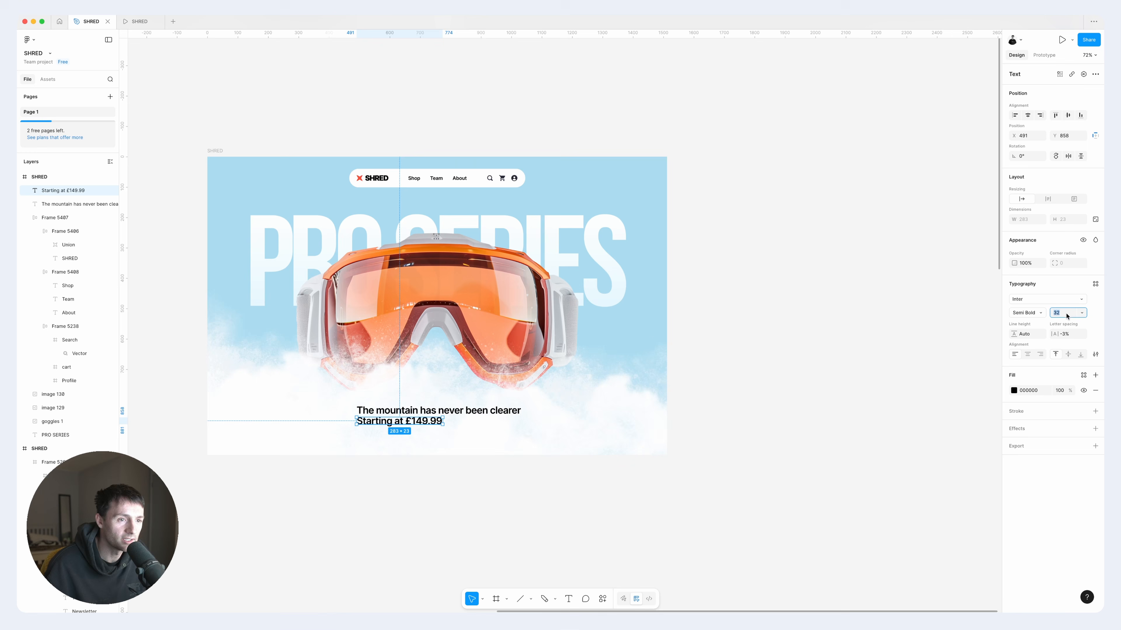
type("24")
key("Return")
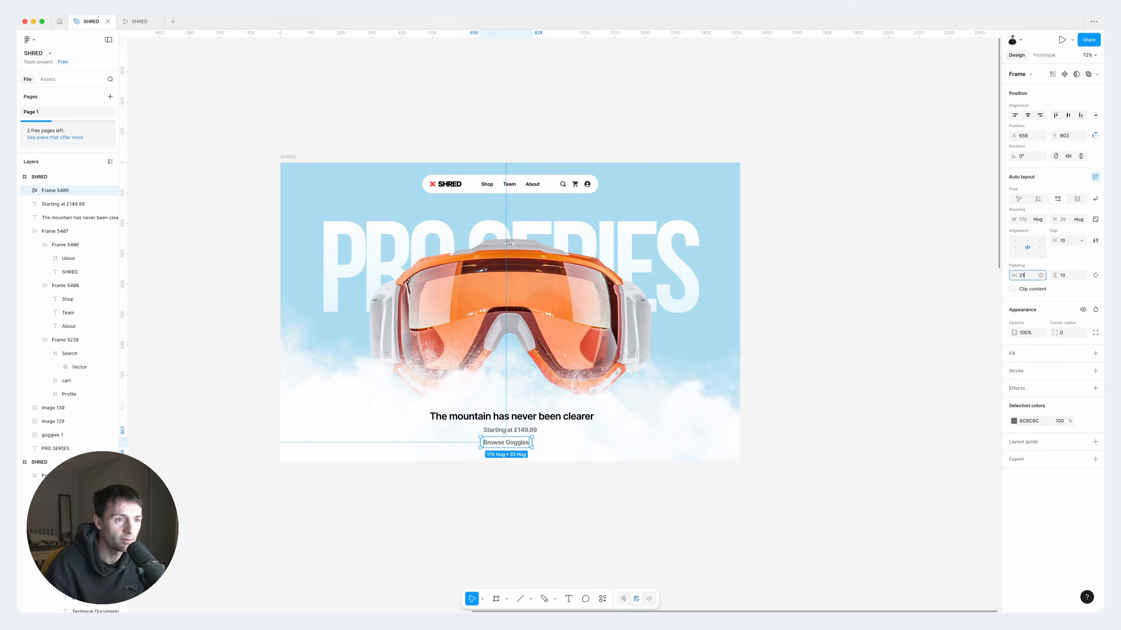
- Set the Browse Goggles button's padding to 24 horizontal and 16 vertical, and round its corners into a pill shape
key("Tab")
type("16")
left_click(1066, 333)
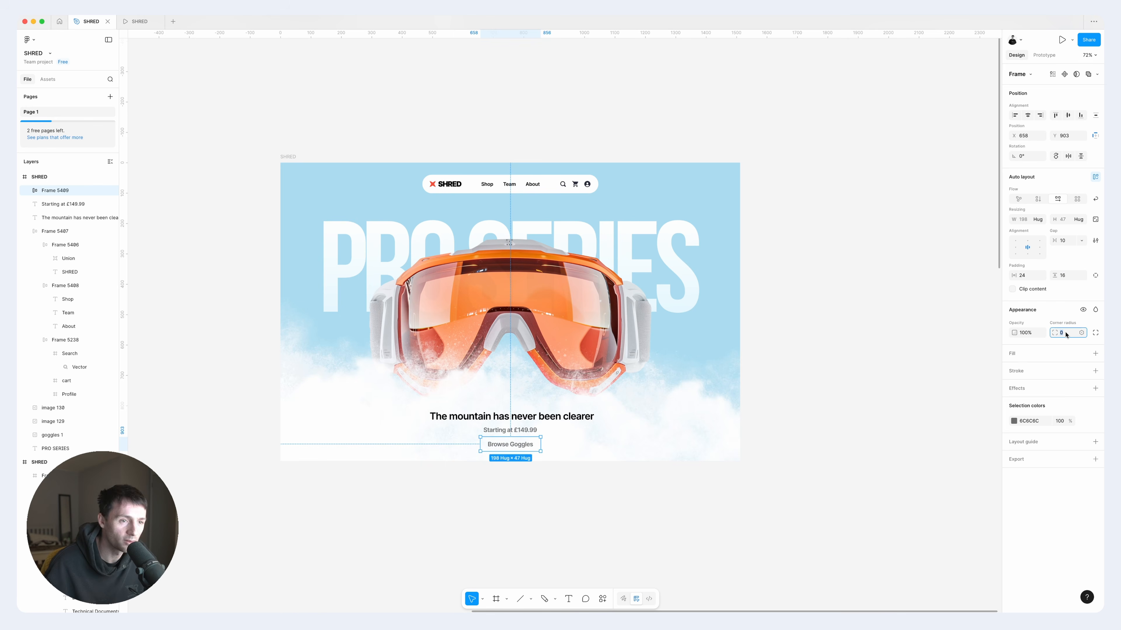
type("10")
key("Return")
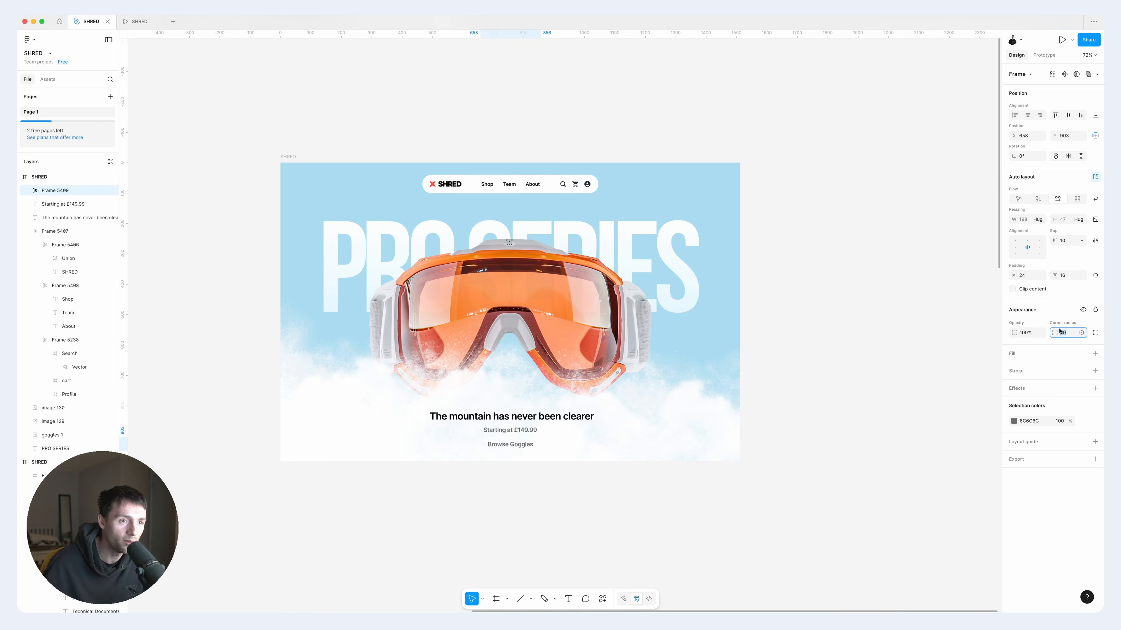
- Add a fill to the Browse Goggles button using black sampled from the tagline text
left_click(1094, 353)
left_click(1013, 369)
left_click(911, 519)
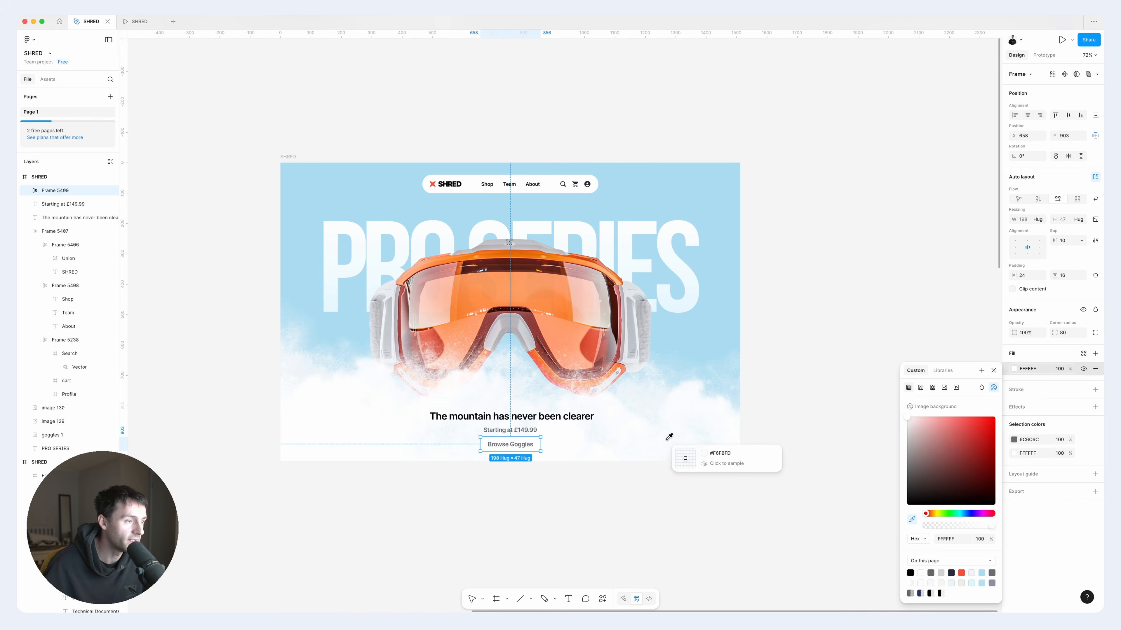
left_click(591, 419)
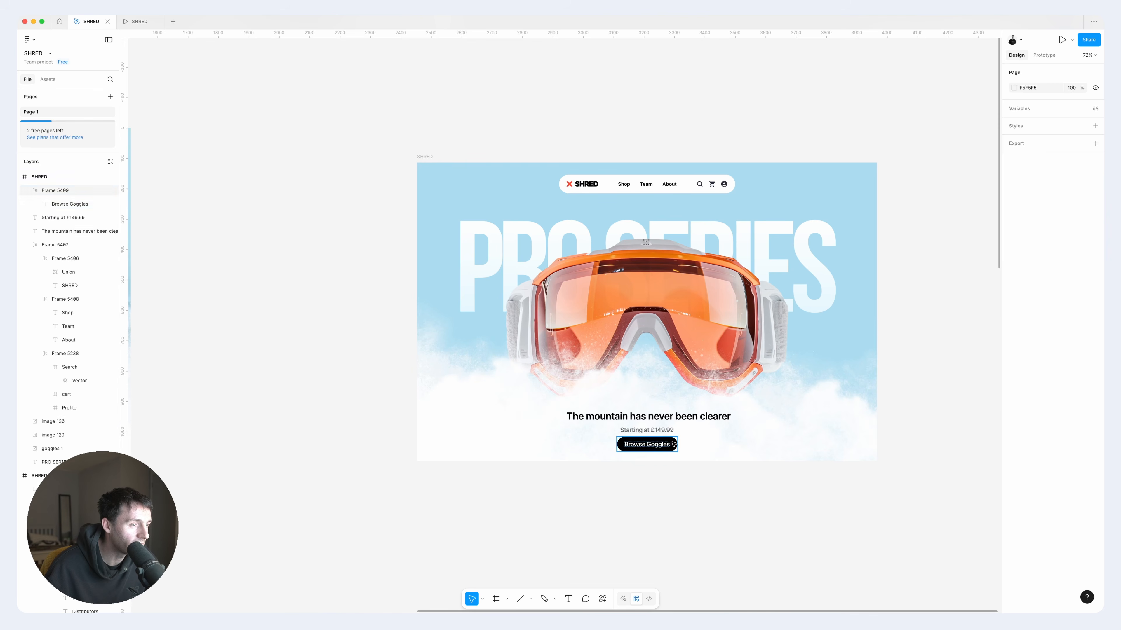
- Group the tagline, price and Browse Goggles button into a vertical auto layout and slightly increase the gap between them
left_click(673, 444)
left_click(669, 432, "shift")
left_click(682, 417, "shift")
key("shift+a")
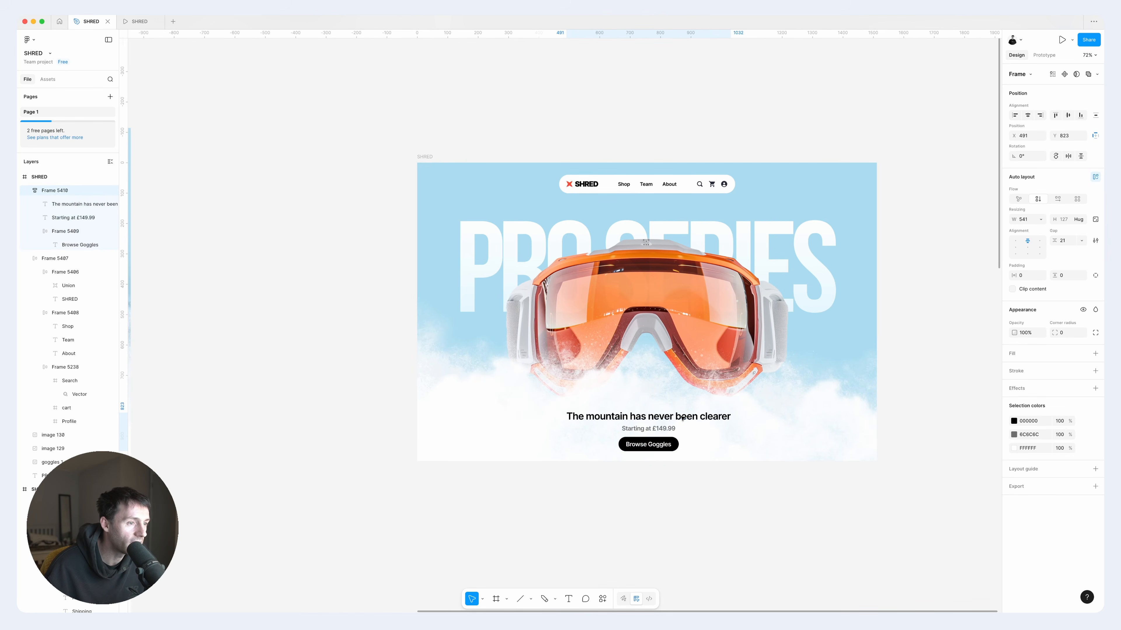
left_click(1067, 241)
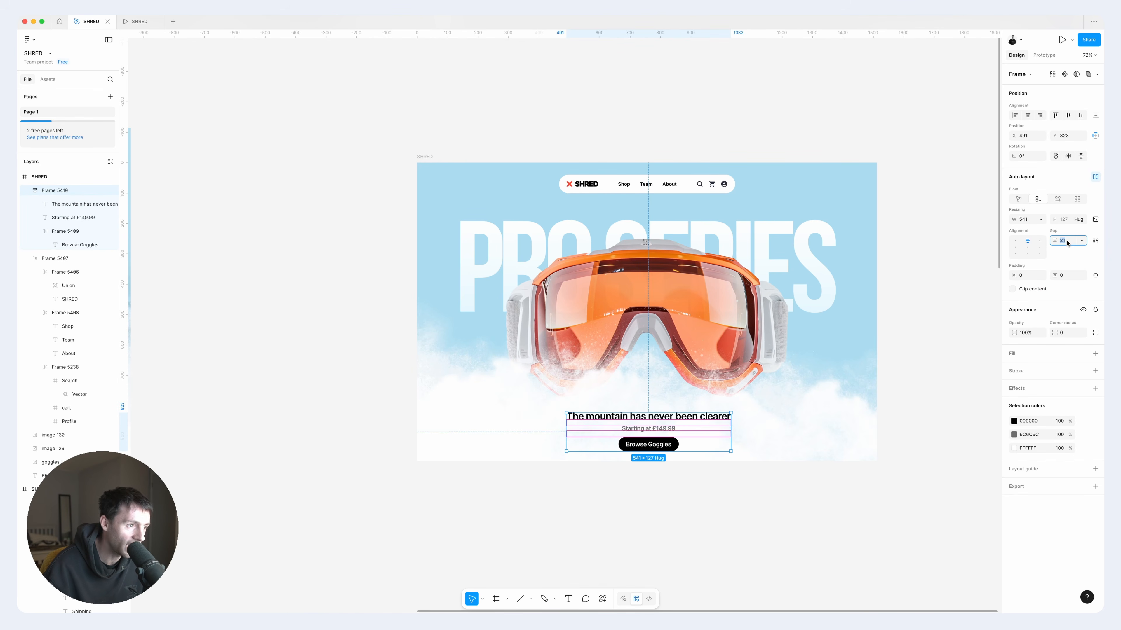
key("Up")
key("Up")
key("Up")
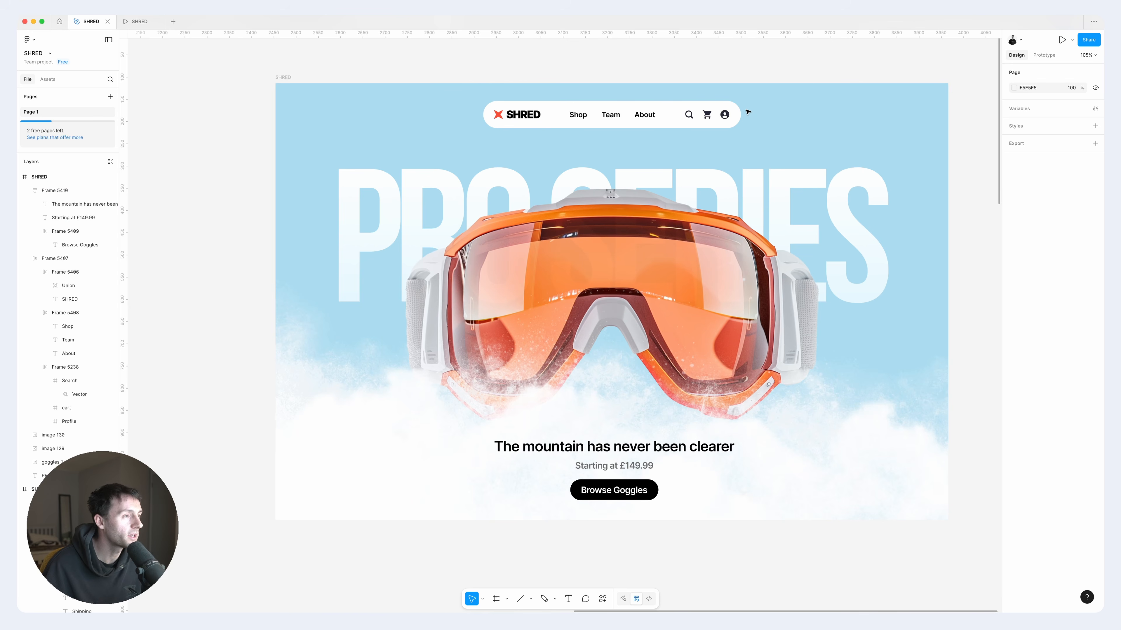
- Move the mountain image to the back of the hero, behind the PRO SERIES heading, and slightly raise its fill opacity
scroll(746, 111, "left", 1)
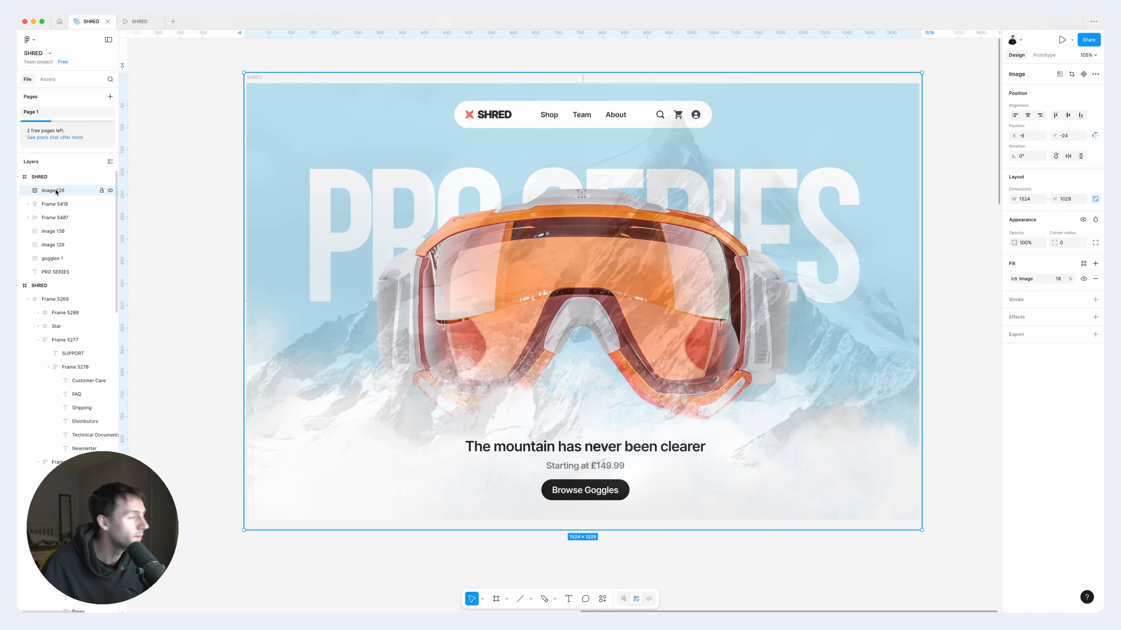
left_click_drag(56, 191, 60, 278)
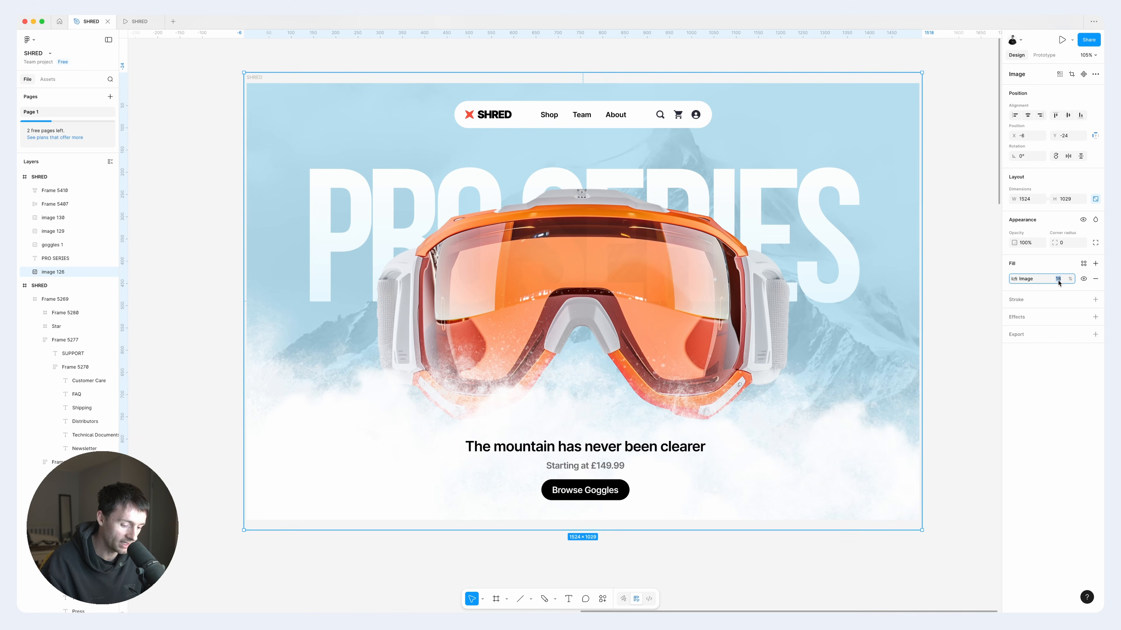
key("Up")
key("Up")
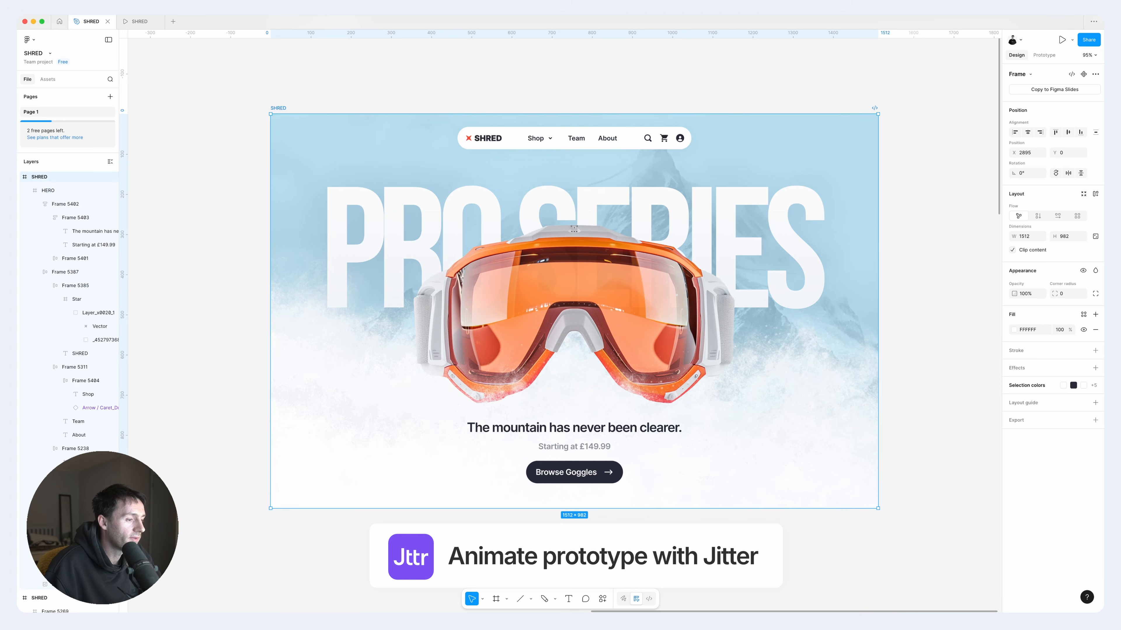
- Run the Jitter - Animation for Figma plugin on the SHRED frame and open the design in Jitter
left_click(603, 598)
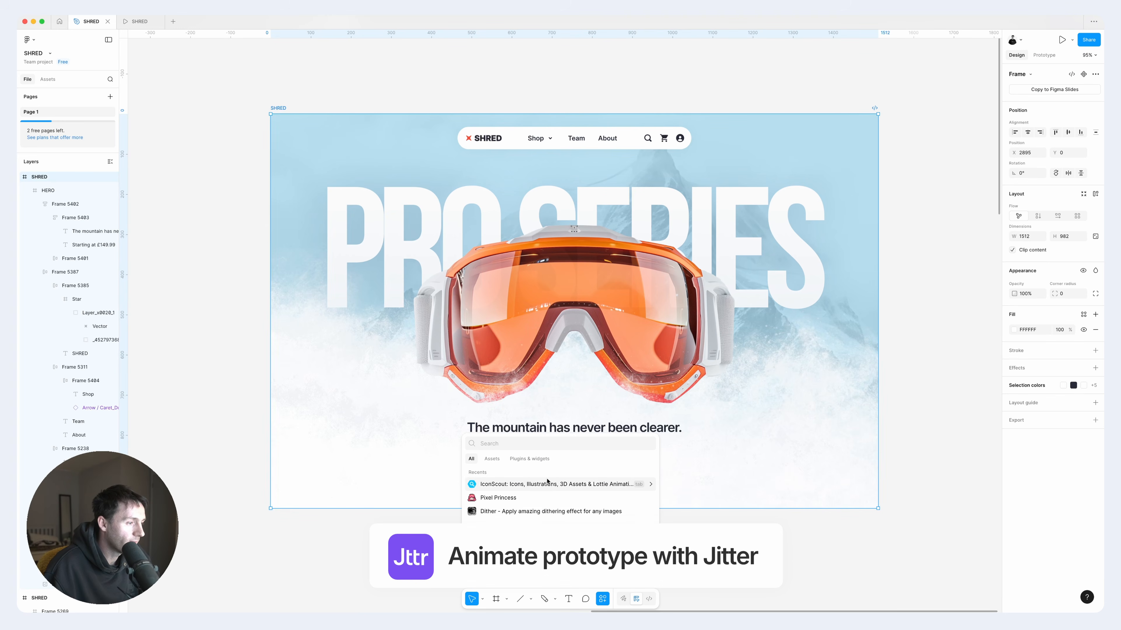
type("jitter")
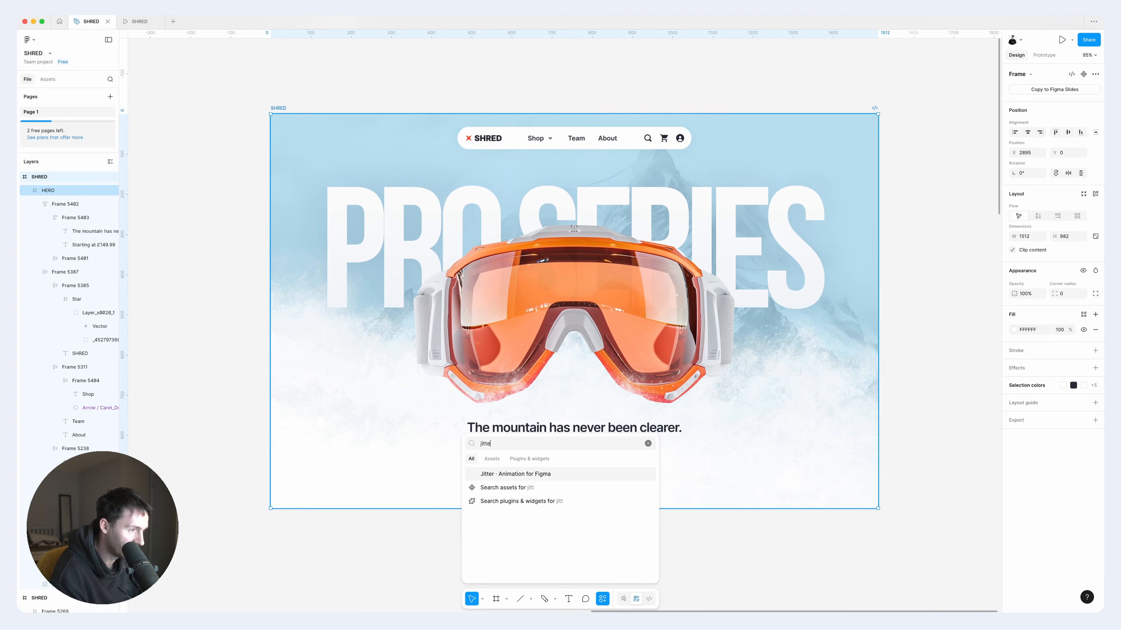
left_click(514, 473)
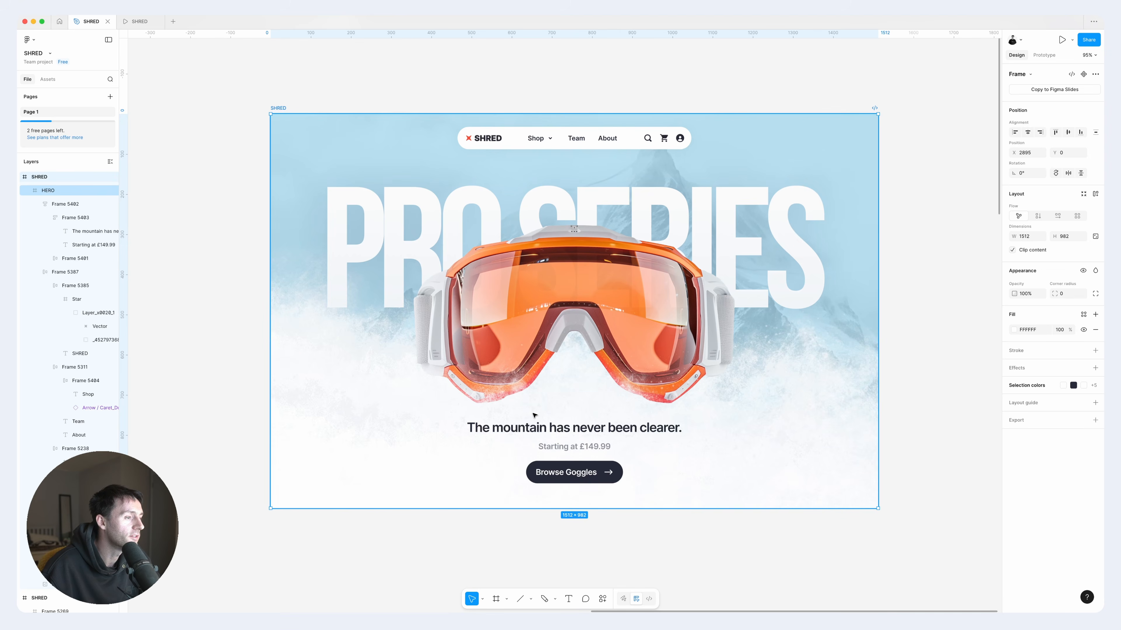
left_click(891, 275)
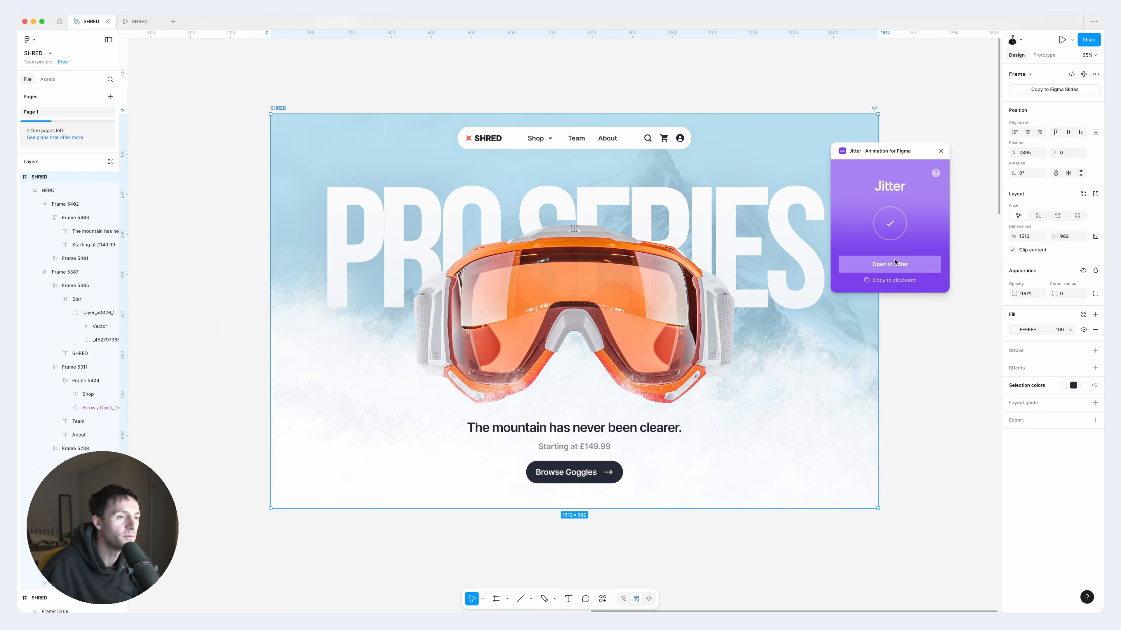
left_click(895, 264)
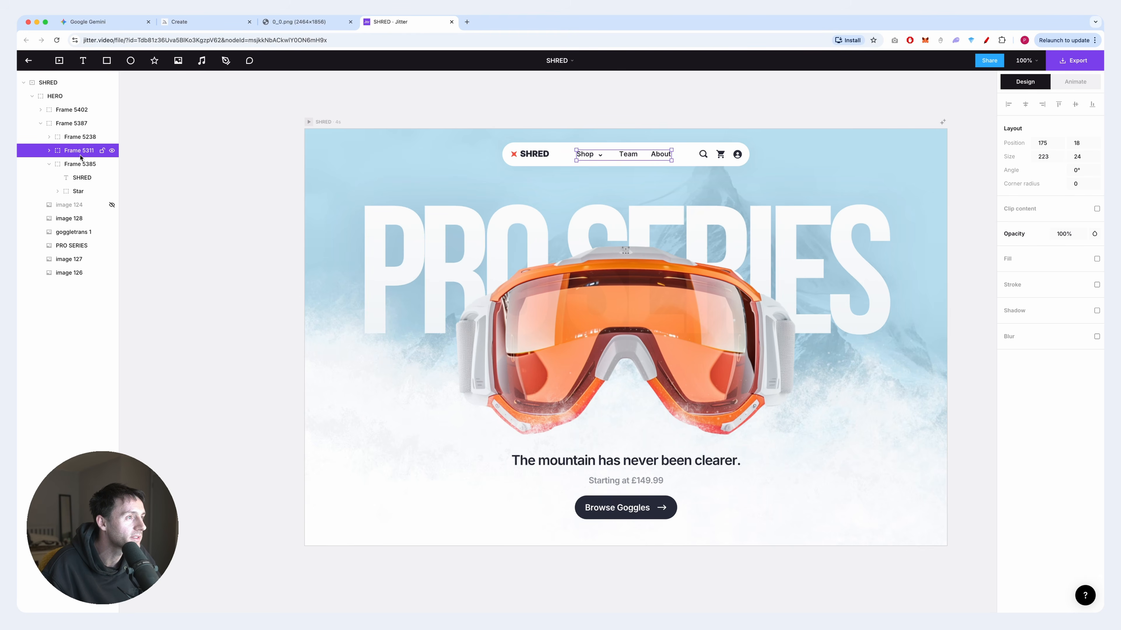
- Brainstorm a Cinematic intro animation for the SHRED artboard with Jitter's AI assistant
left_click(485, 114)
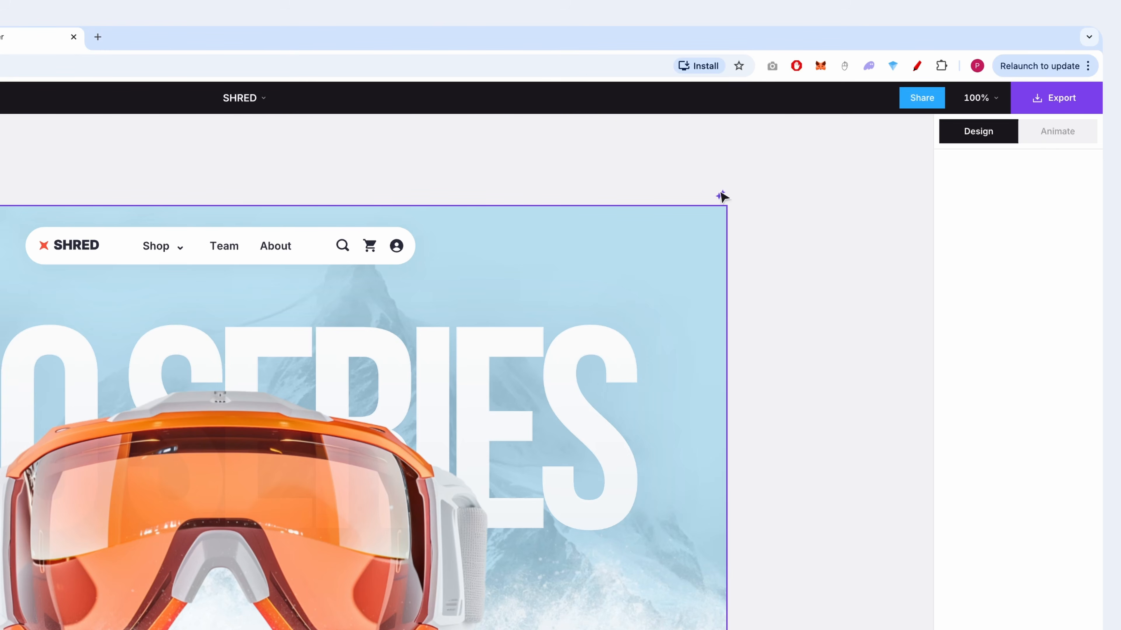
left_click(720, 195)
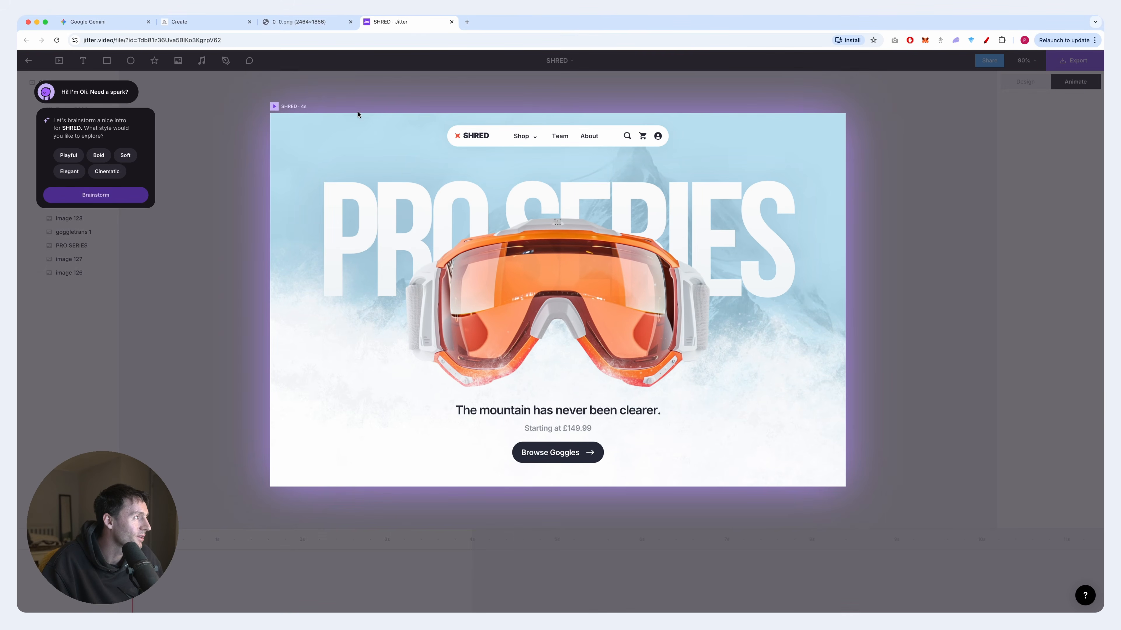
left_click(116, 175)
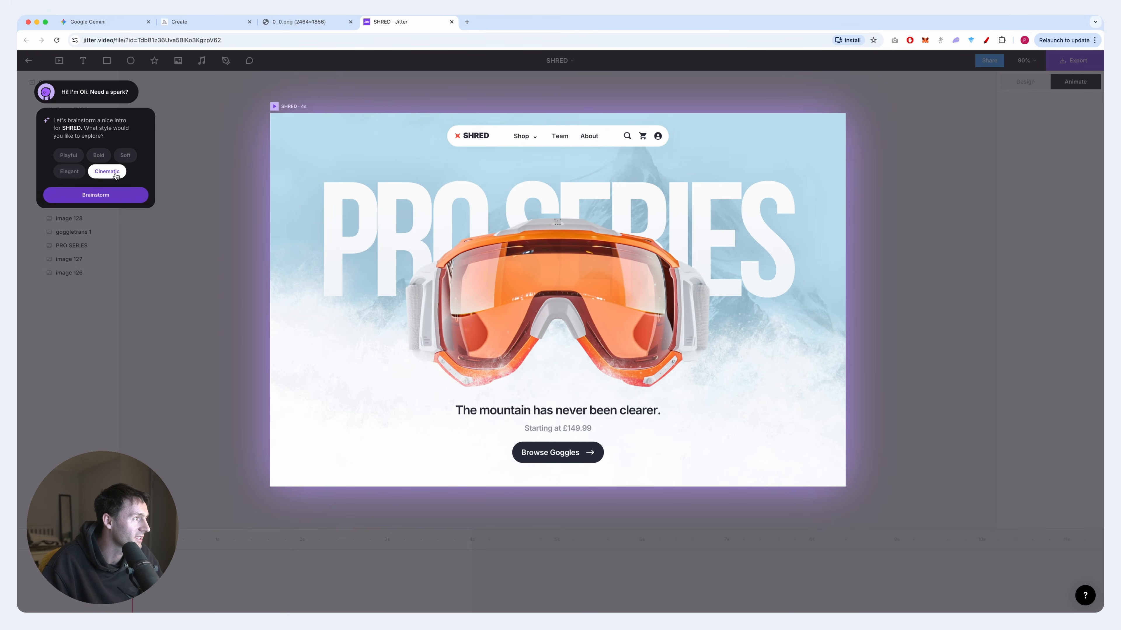
left_click(118, 199)
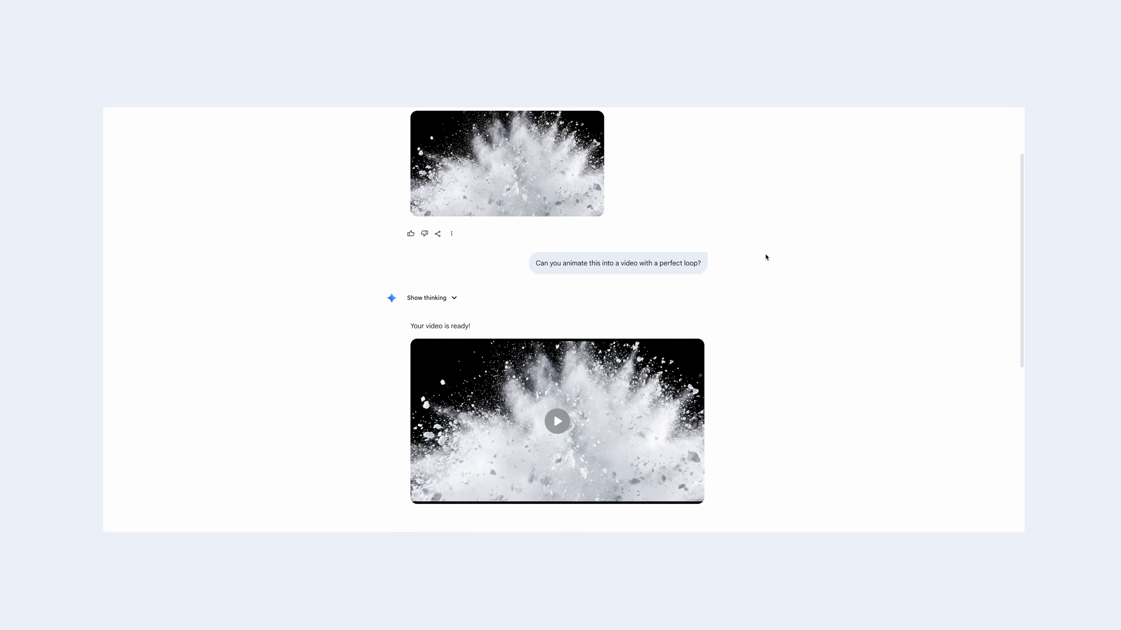
- Review the Gemini chat's snow explosion videos, playing the first loop and the version requested with 50% less snow
scroll(765, 254, "down", 2)
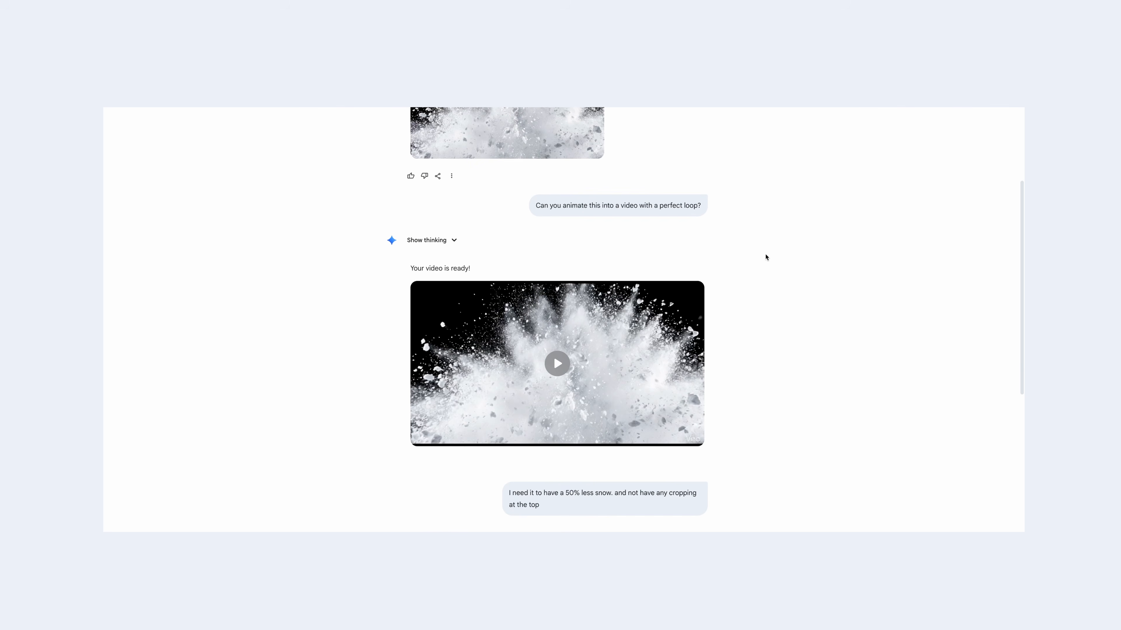
left_click(558, 364)
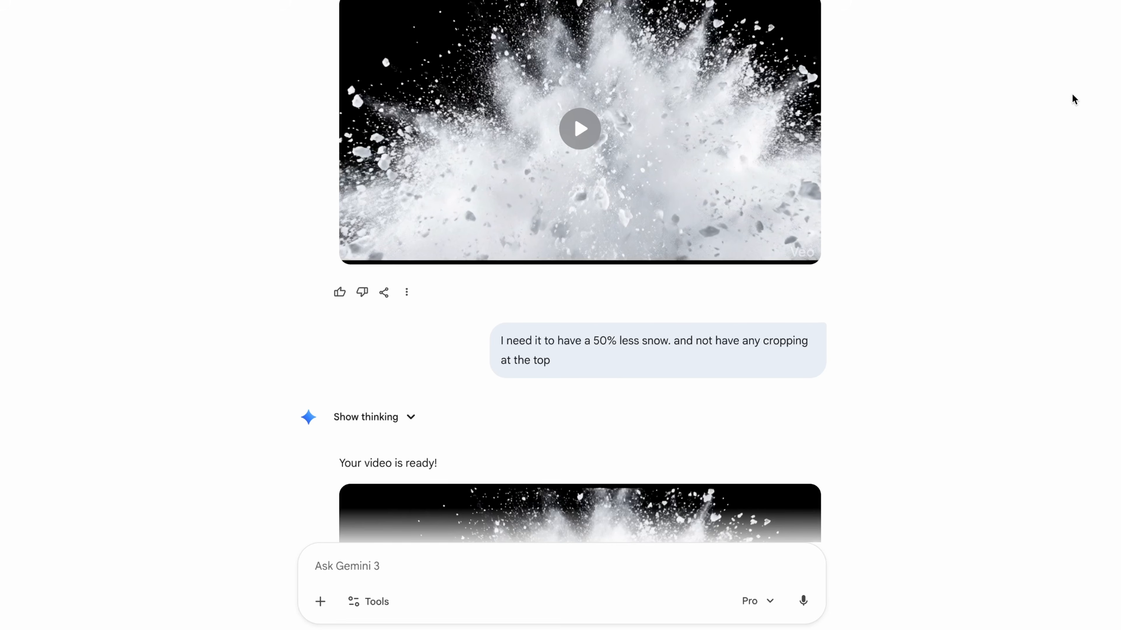
scroll(1071, 95, "down", 2)
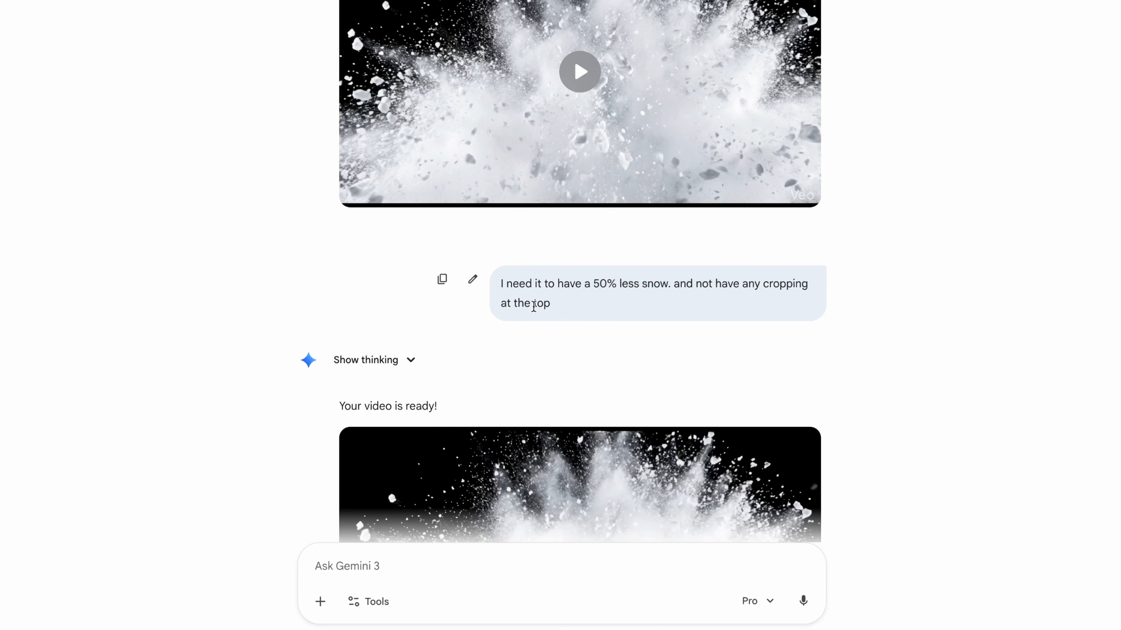
scroll(594, 306, "down", 9)
left_click(583, 175)
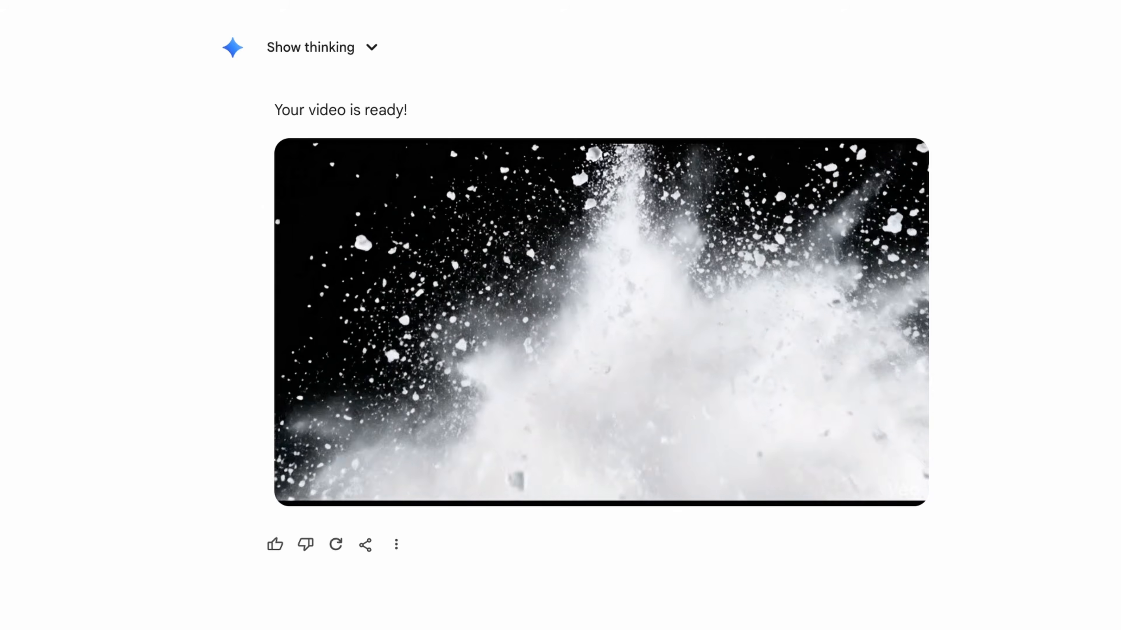
mouse_move(545, 323)
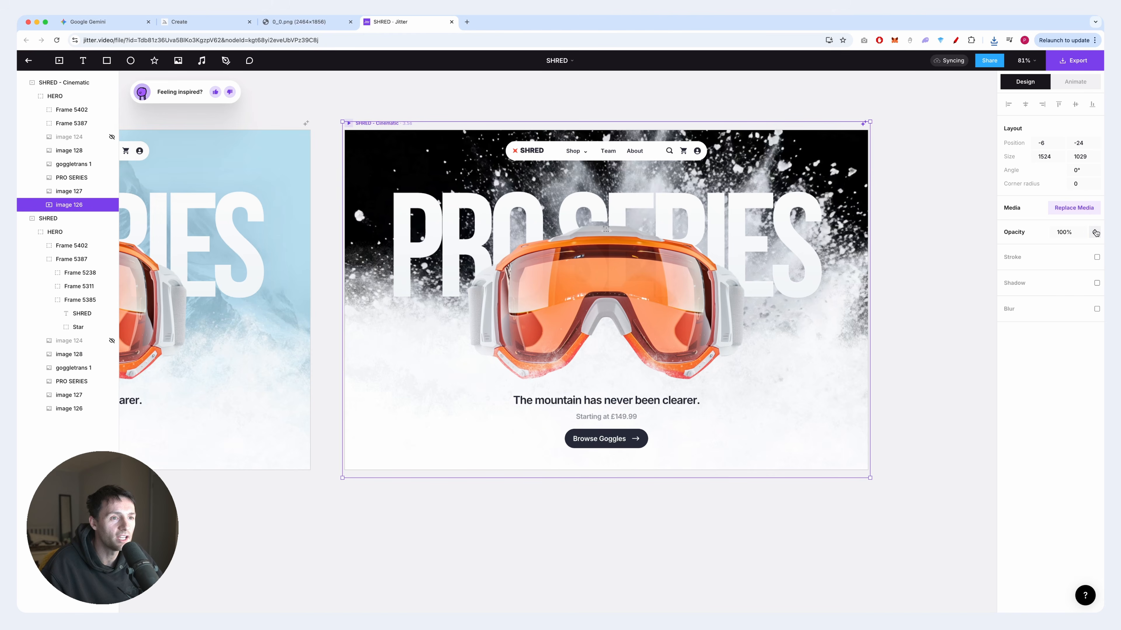
- Set the blending mode of the snow video layer in the SHRED - Cinematic artboard to Soft Light
left_click(1095, 233)
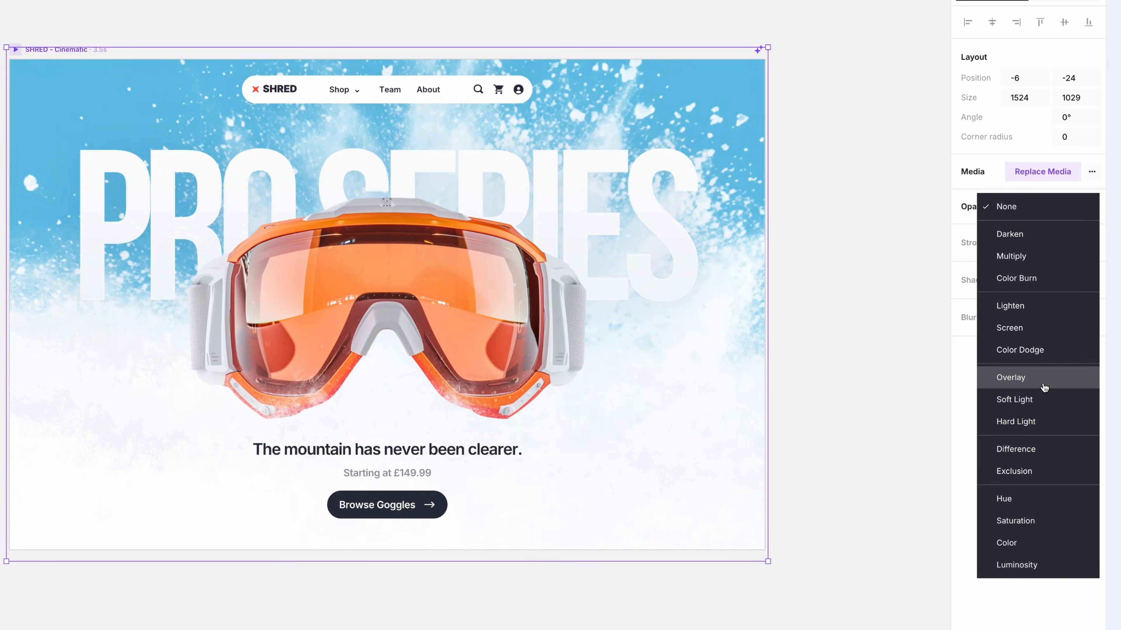
left_click(1038, 400)
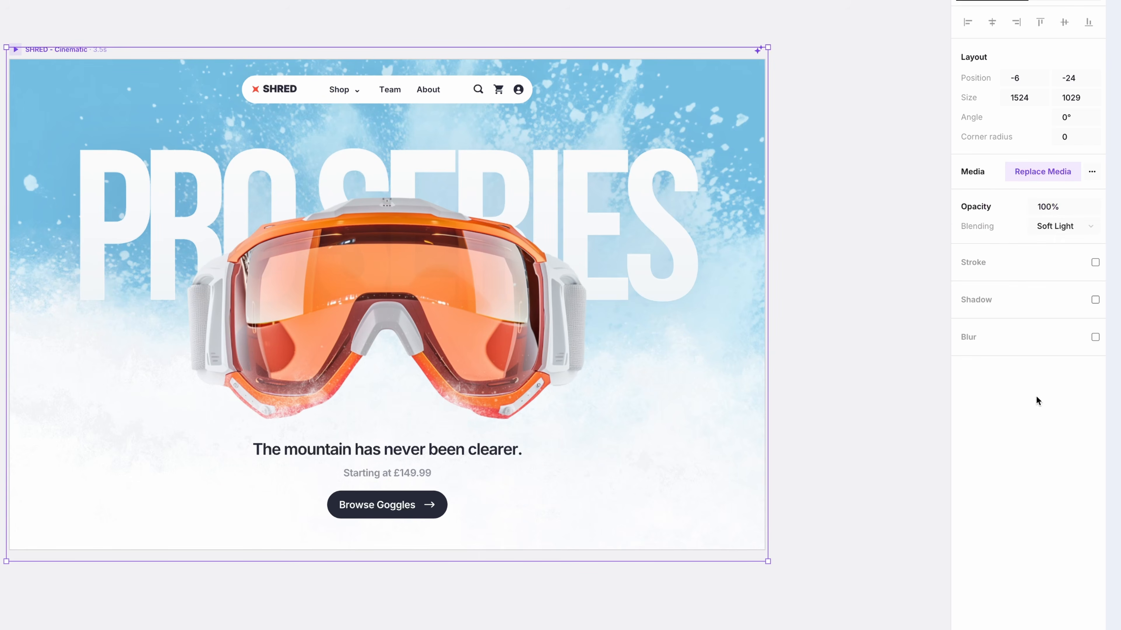
left_click(858, 190)
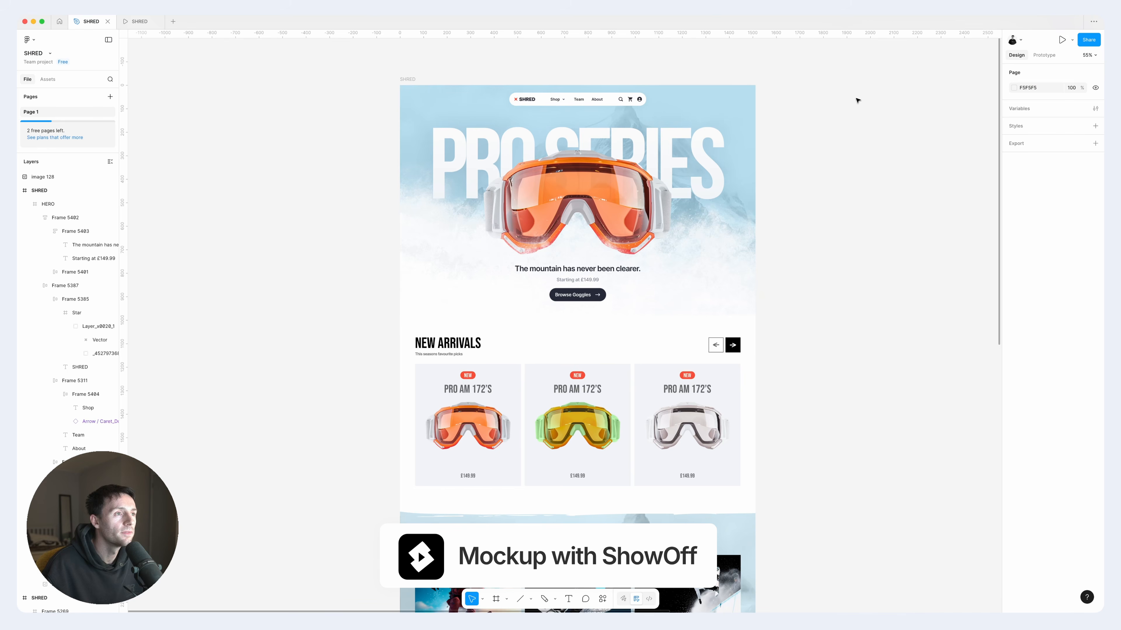
- Select the full SHRED page frame in Figma, and upload SHRED.jpg as the app screenshot in ShowOff
scroll(849, 101, "left", 2)
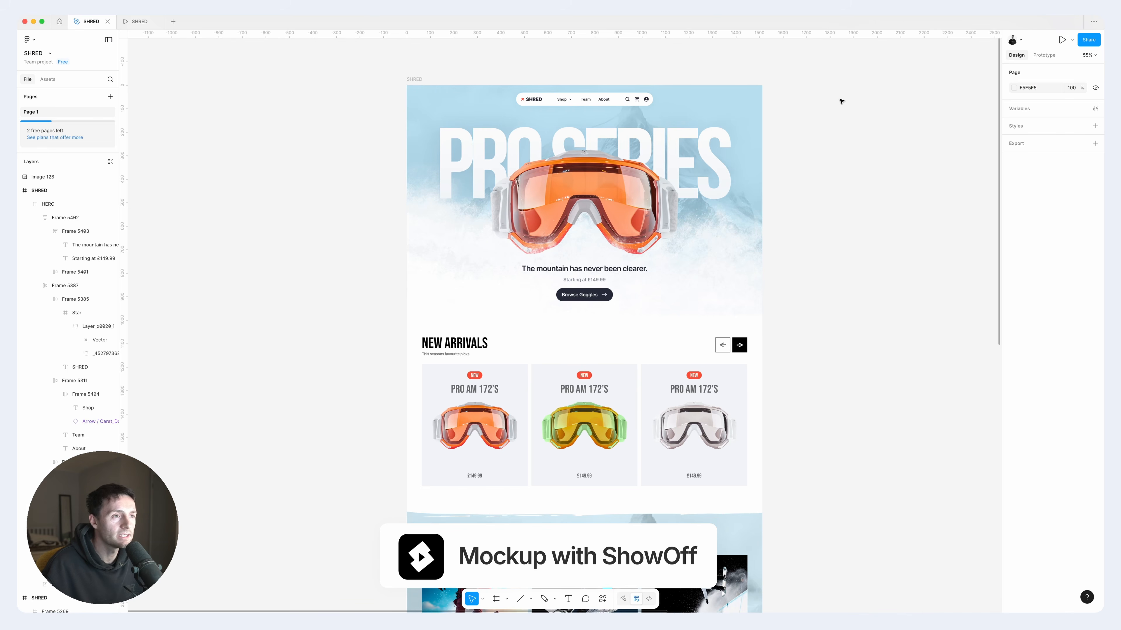
left_click(419, 79)
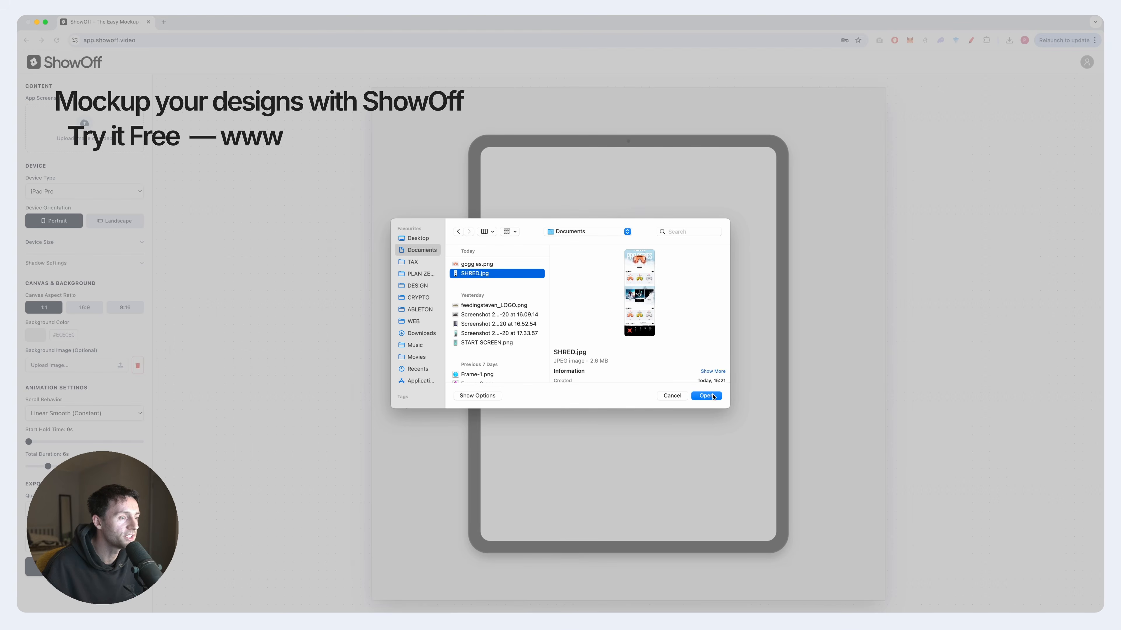
left_click(711, 396)
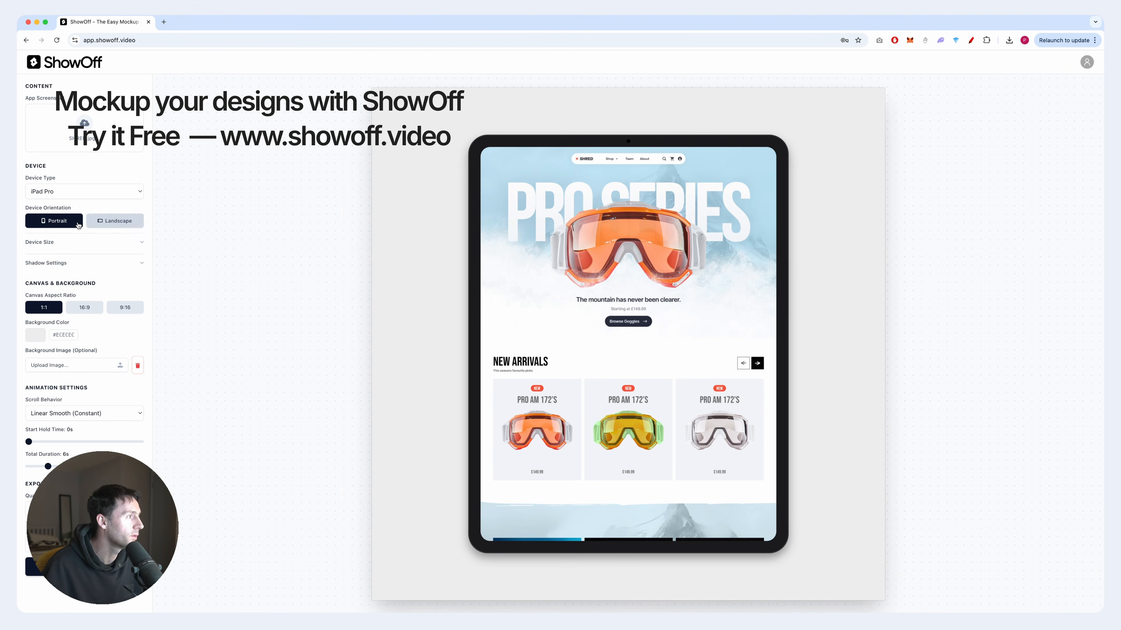
- Switch the iPad Pro mockup to landscape on a 16:9 canvas and shorten the device to fit the hero section
left_click(120, 221)
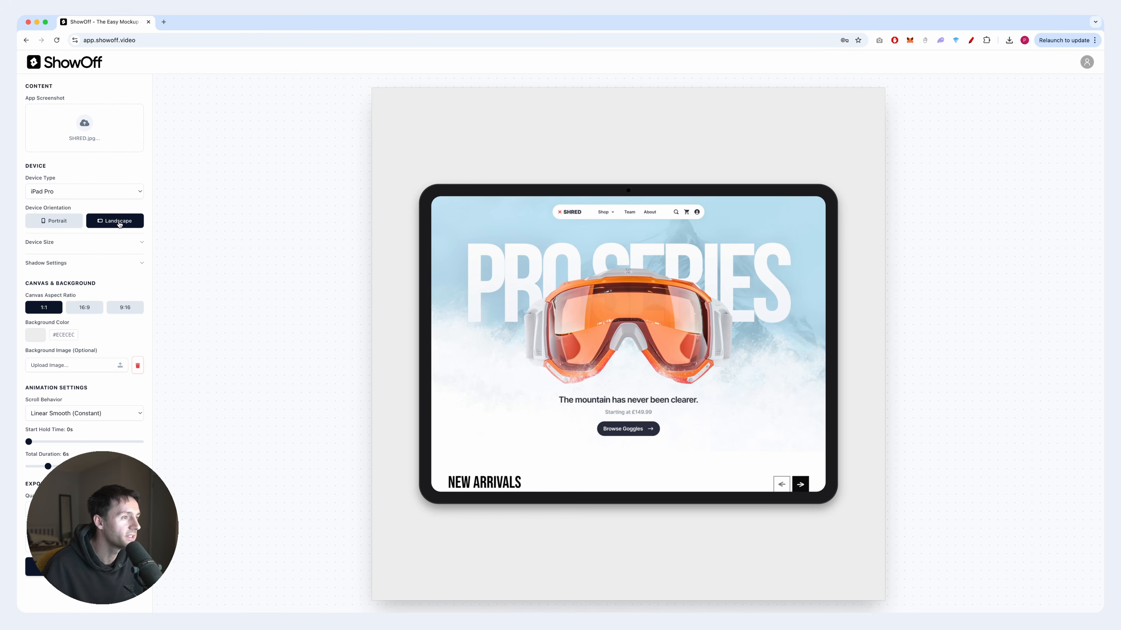
left_click(93, 311)
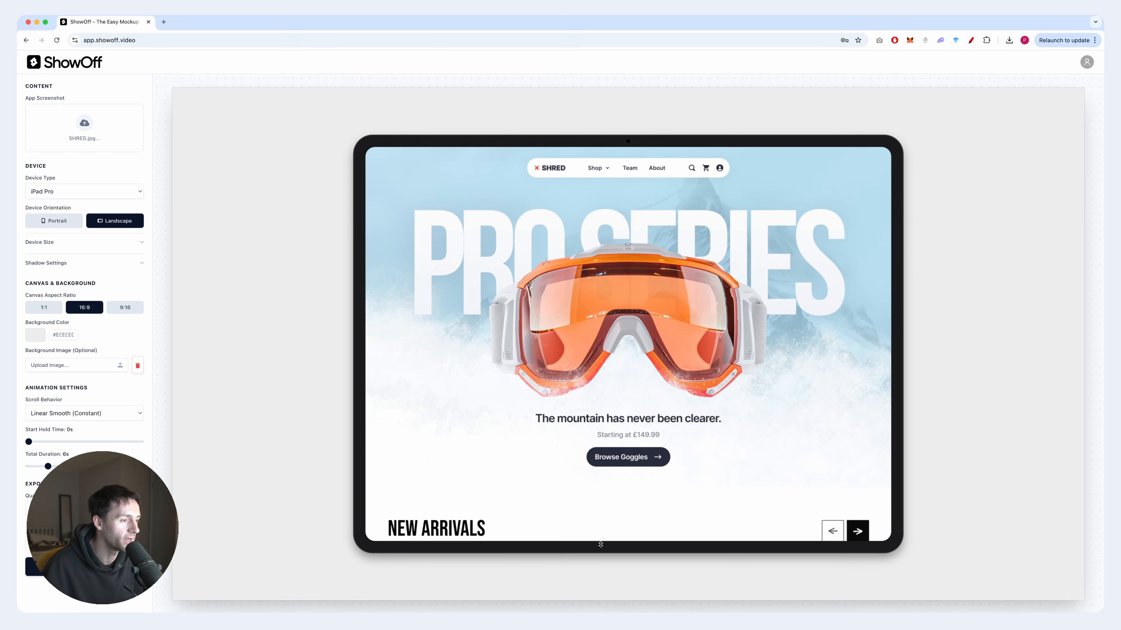
left_click_drag(601, 544, 606, 519)
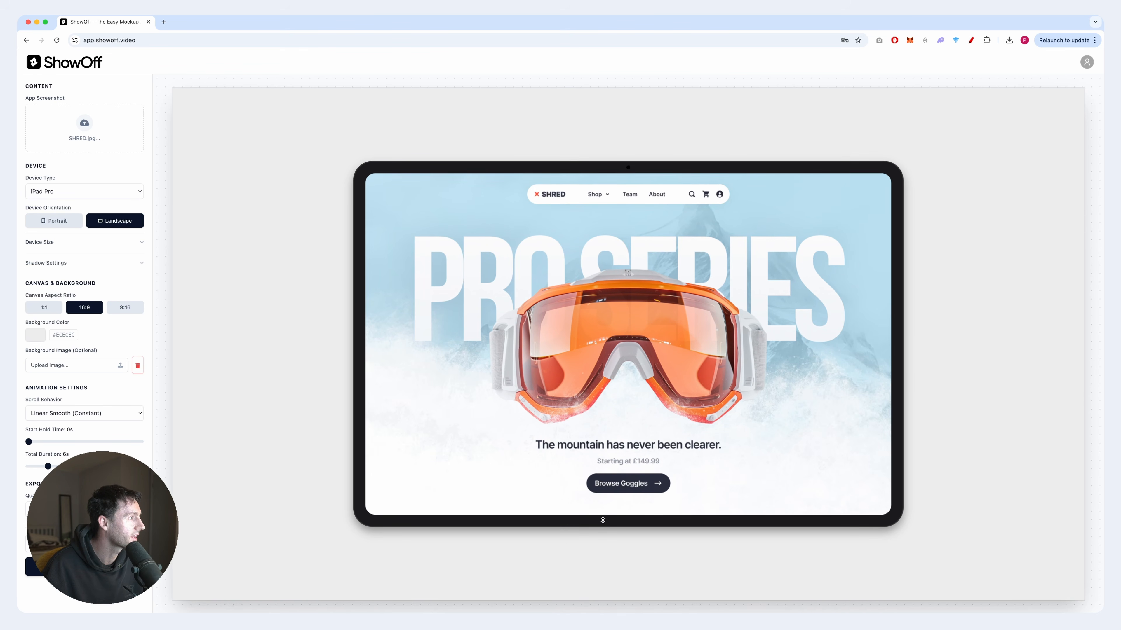
- Set the canvas background to the hero's light blue sky colour (RGB 190, 225, 240) and preview the scroll animation
left_click(35, 335)
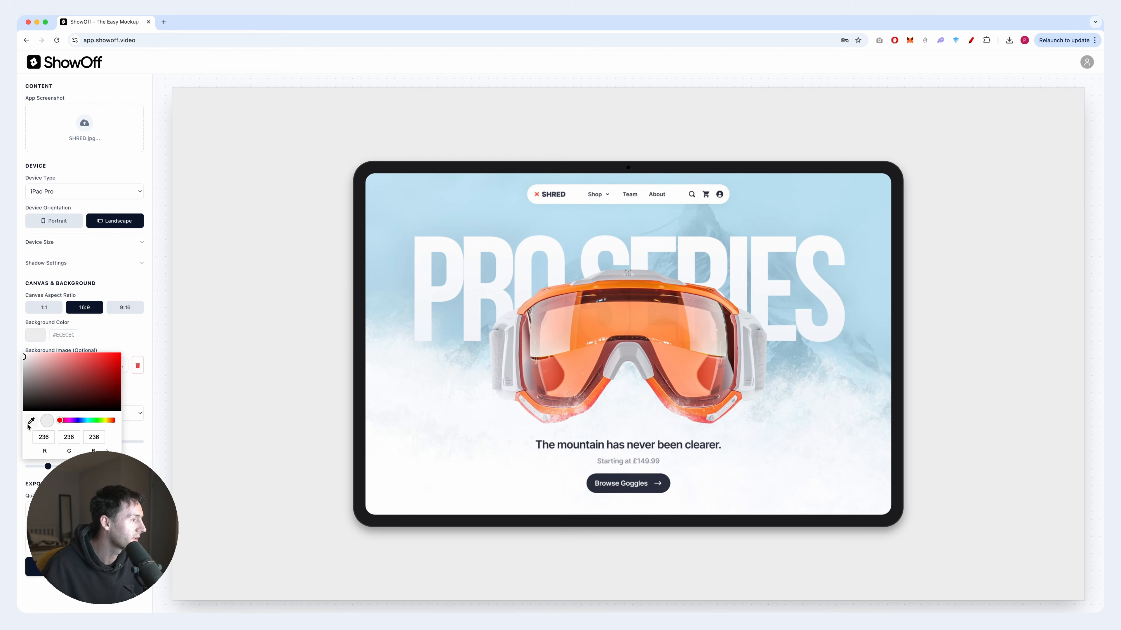
left_click(381, 186)
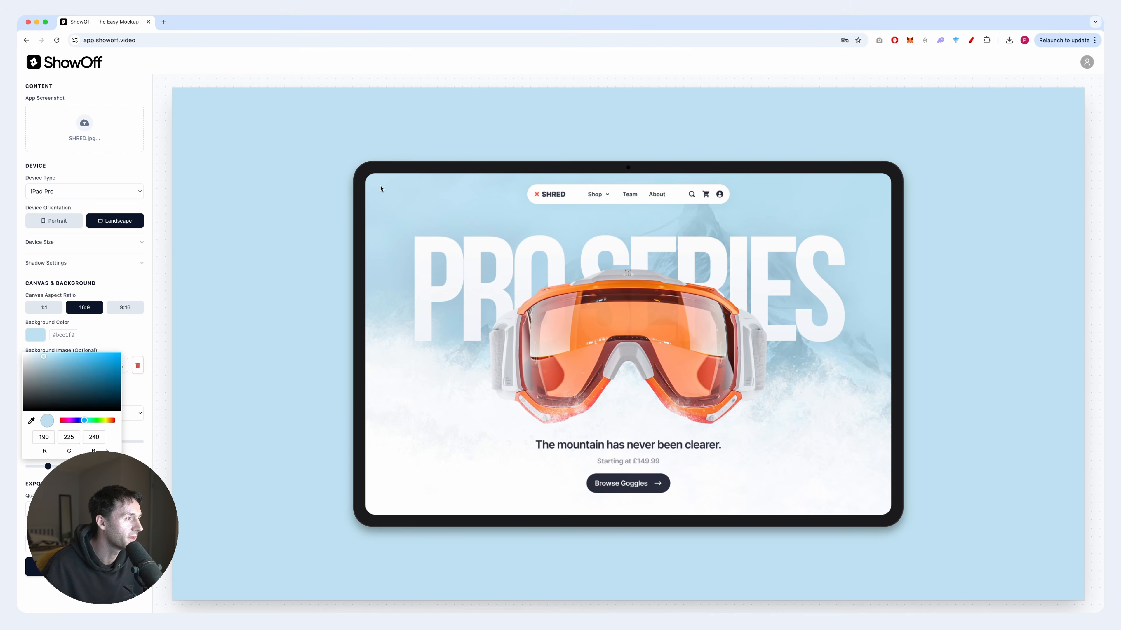
left_click(291, 189)
left_click(85, 544)
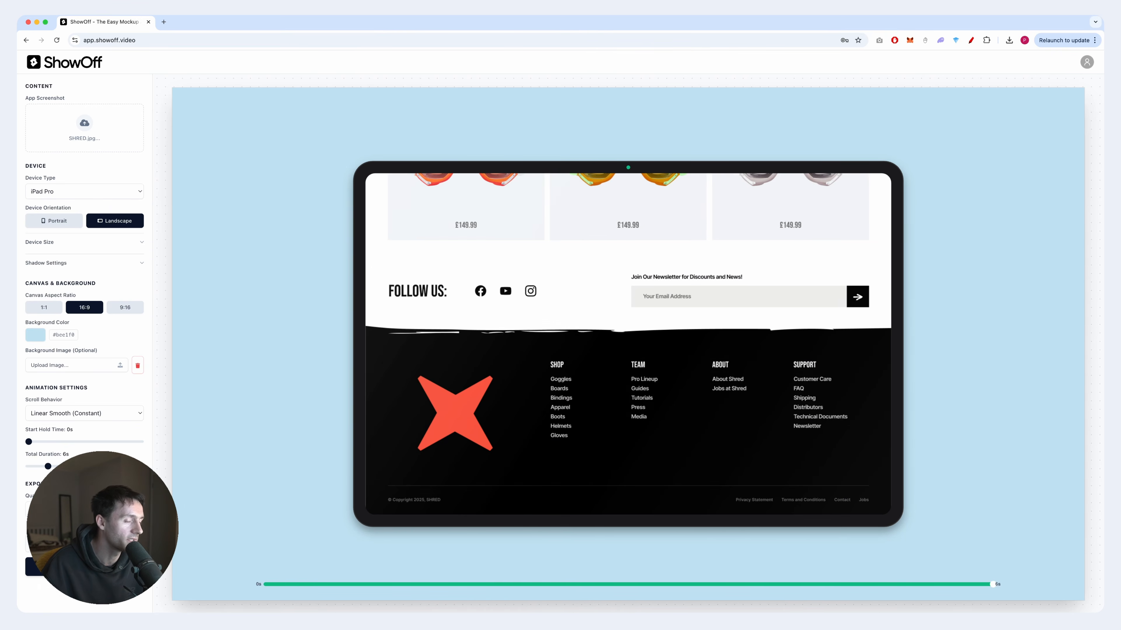
- Set the scroll behavior to Human Step (Natural Pauses) and place custom stop keyframes along the scroll track
left_click(76, 414)
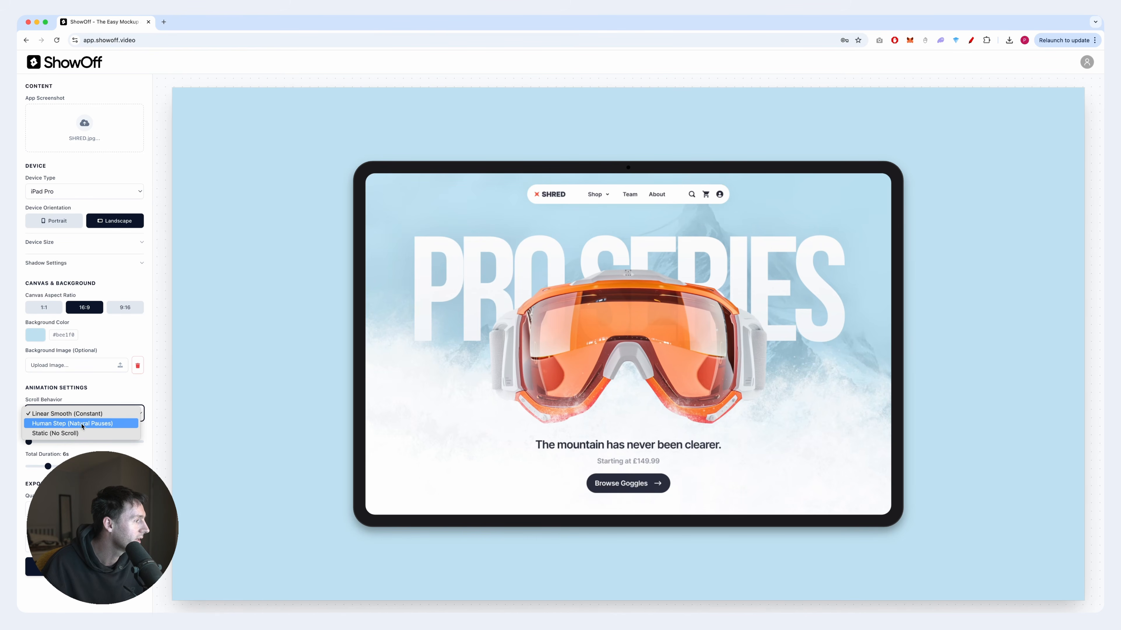
left_click(82, 424)
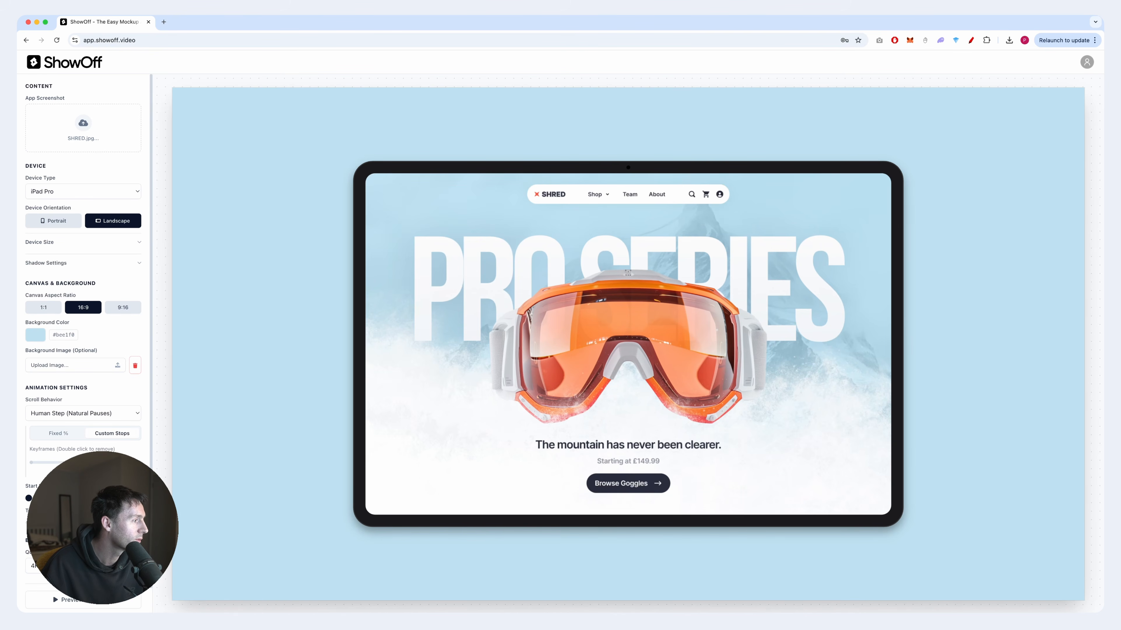
mouse_move(53, 462)
left_mouse_down()
mouse_move(32, 463)
mouse_move(60, 463)
left_mouse_up()
left_click(91, 463)
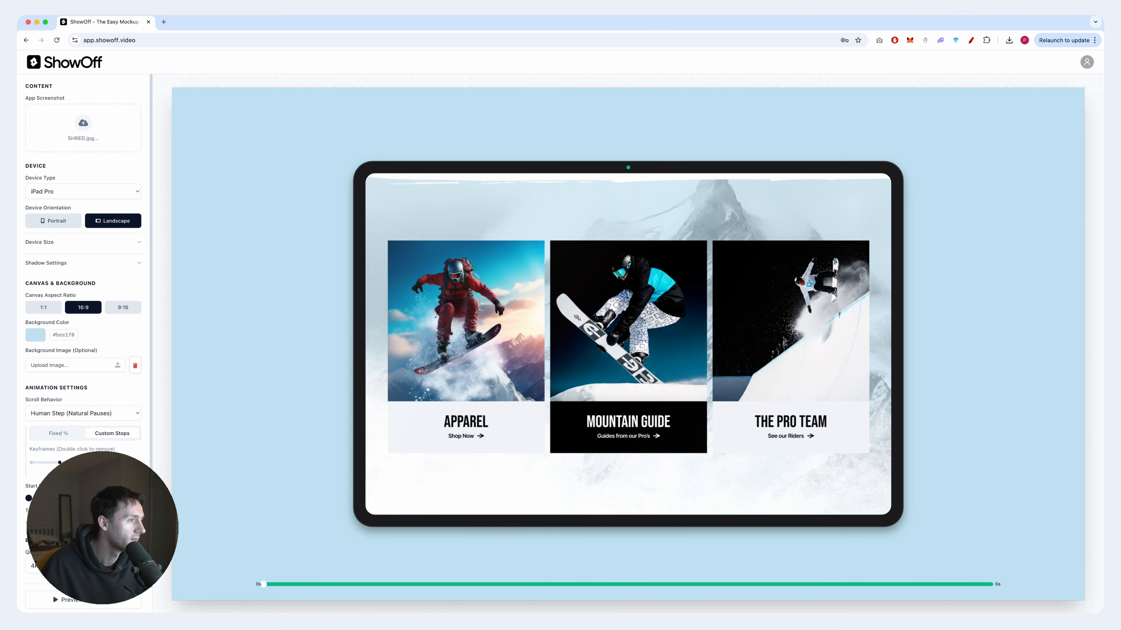